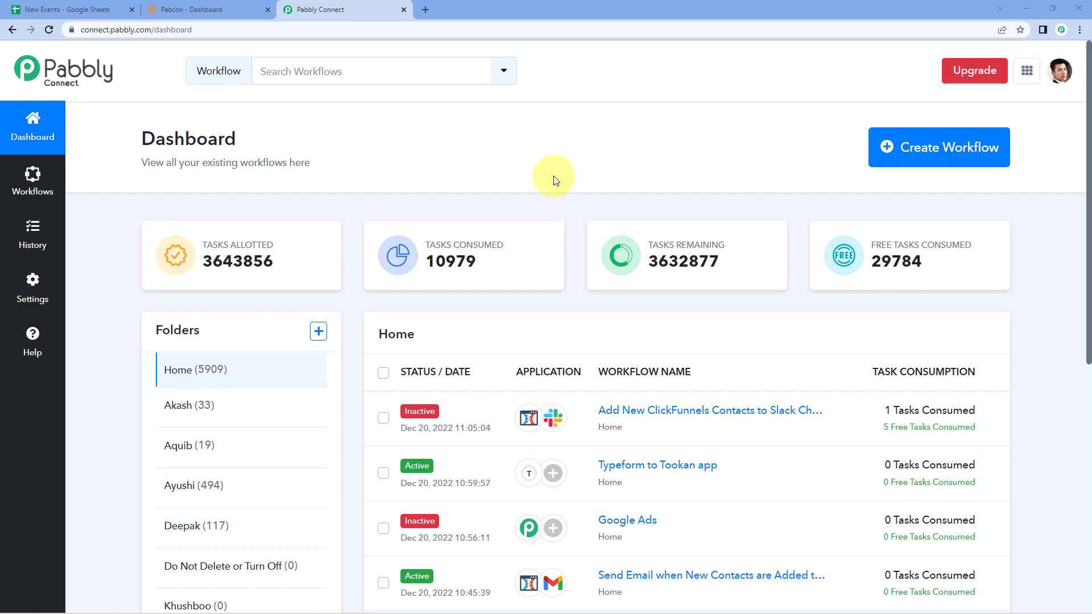
Create a new workflow named "Google Sheets to WildApricot"
click(948, 148)
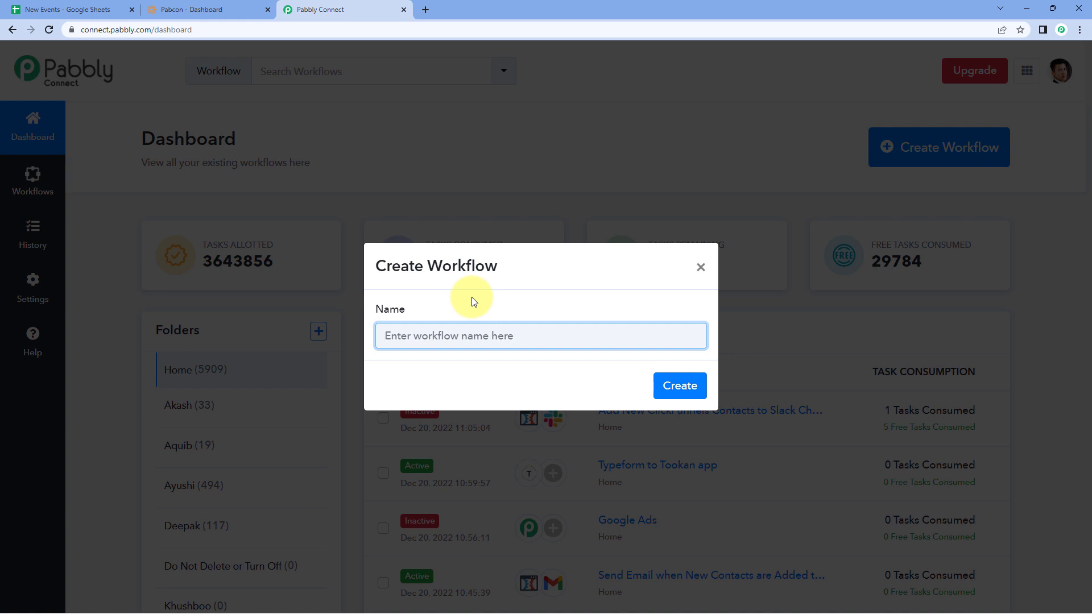
text(Google Sheets to WildApricot)
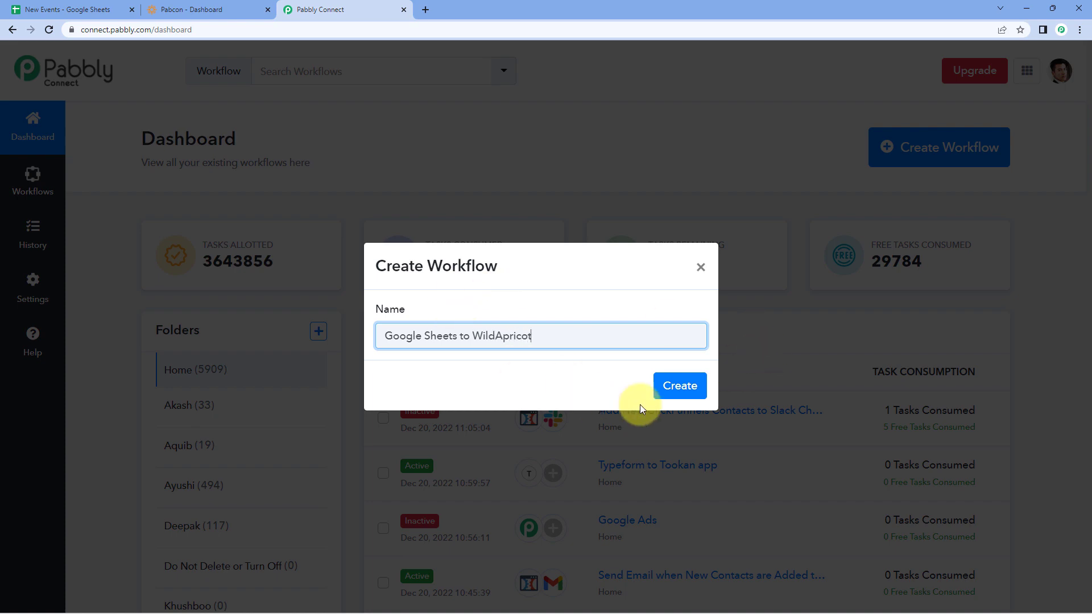
click(675, 390)
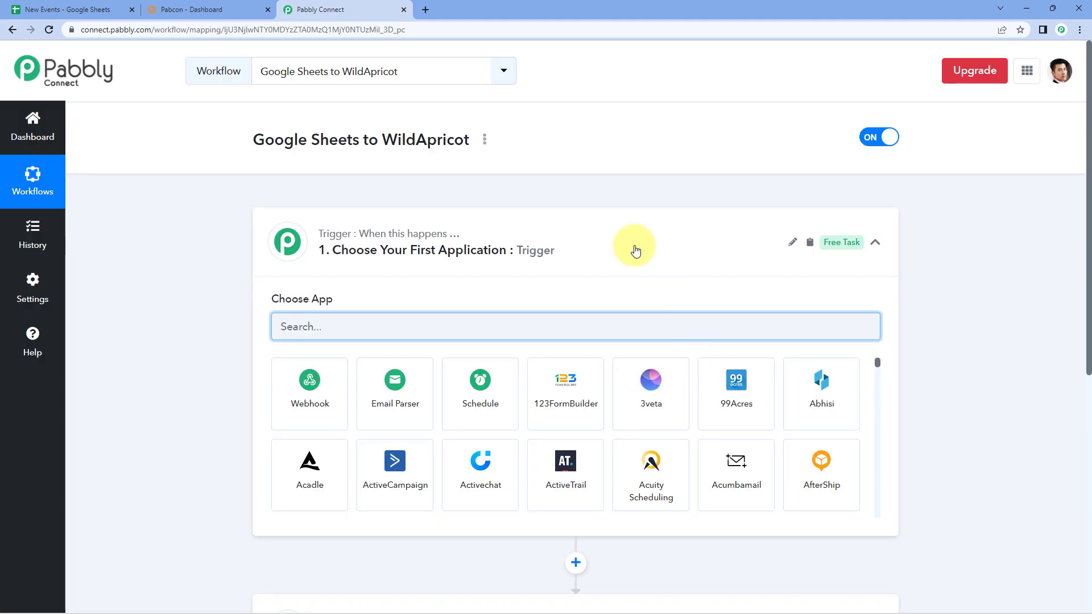
Look over the workflow's trigger and action sections, the New Events spreadsheet and the Wild Apricot dashboard, ending back in Pabbly Connect
click(555, 237)
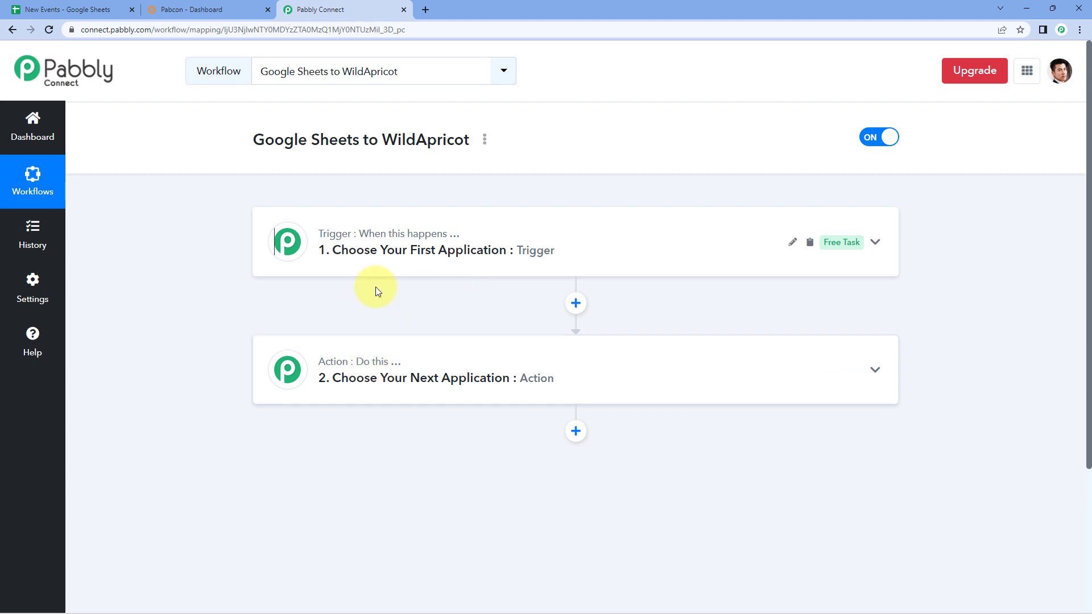
click(481, 250)
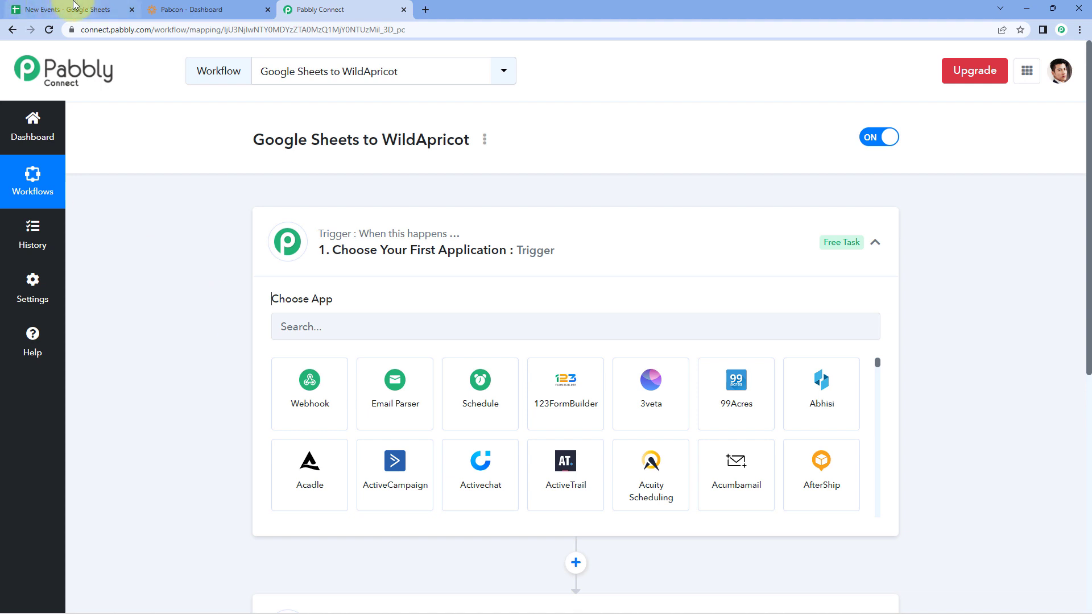
click(108, 9)
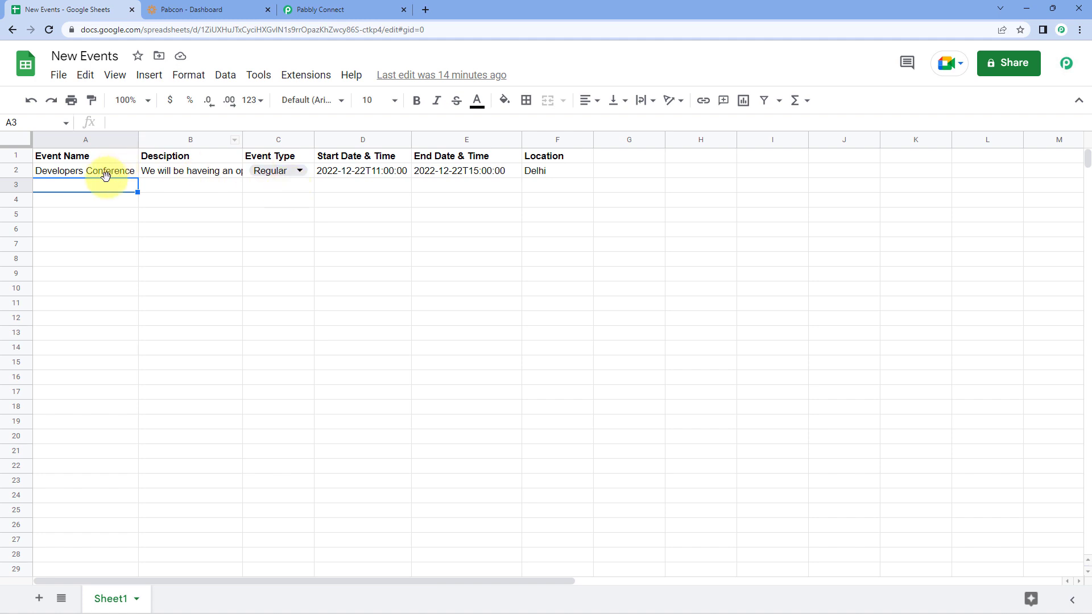
click(319, 10)
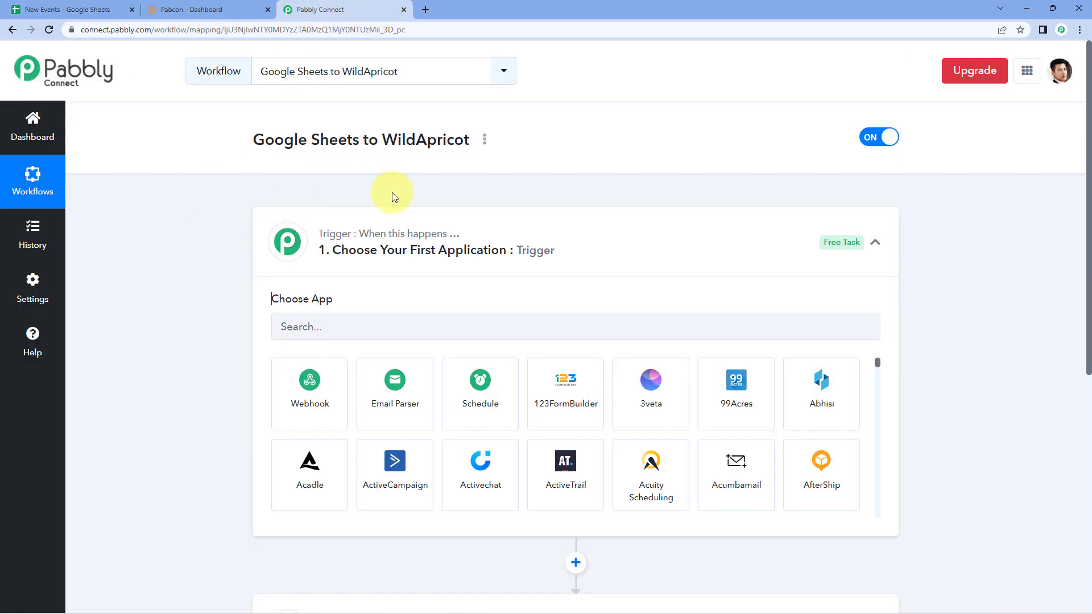
click(189, 7)
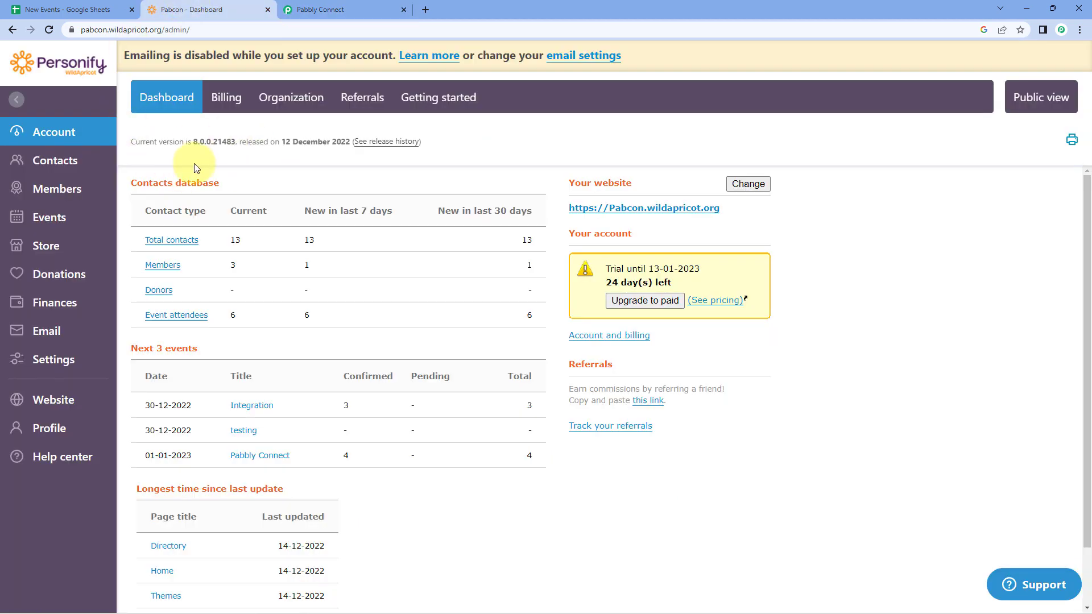
click(340, 9)
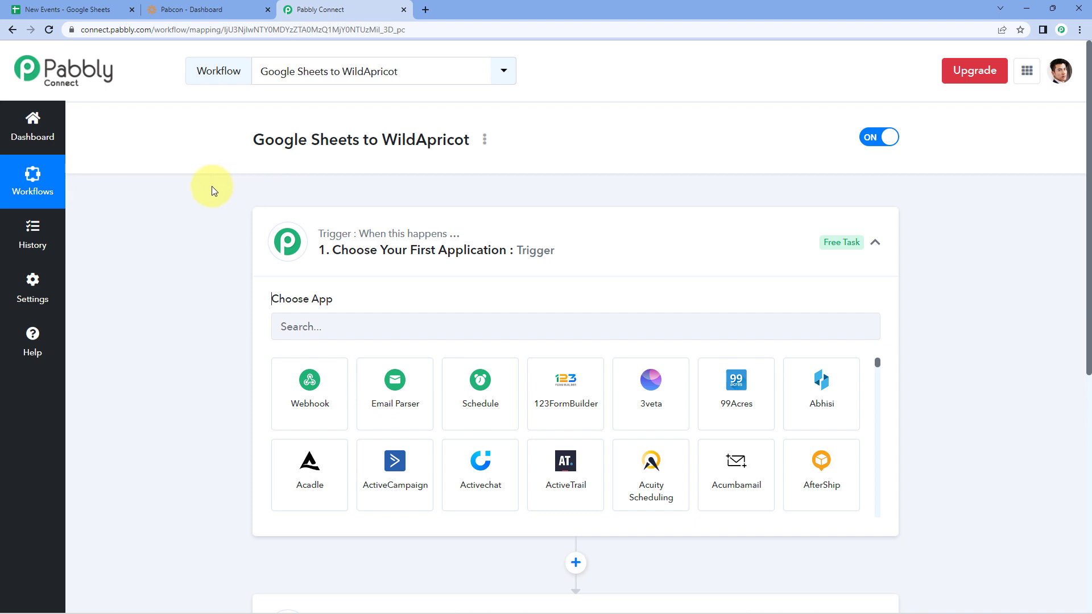
Set the workflow's trigger app to Google Sheets with the New or Updated Spreadsheet Row event
scroll(211, 186, down, 1)
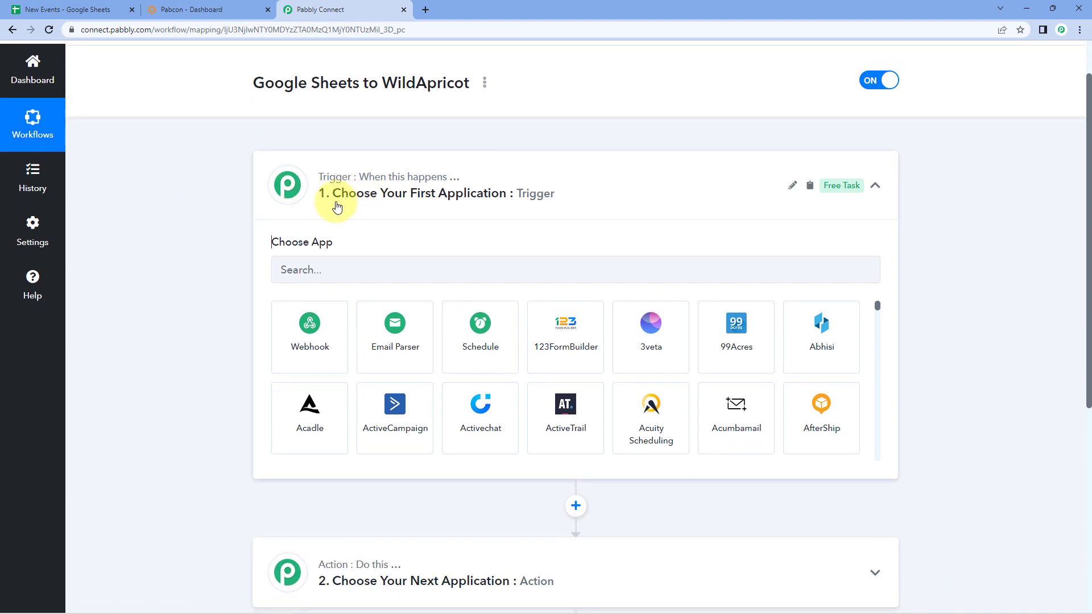
click(319, 268)
text(Go)
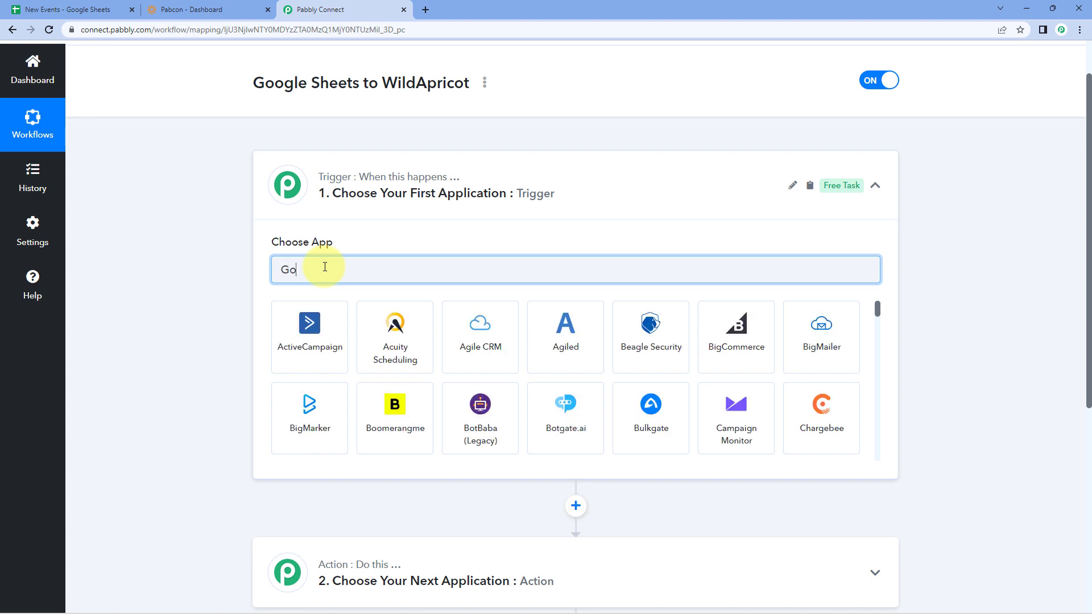
text(ogle Sheets)
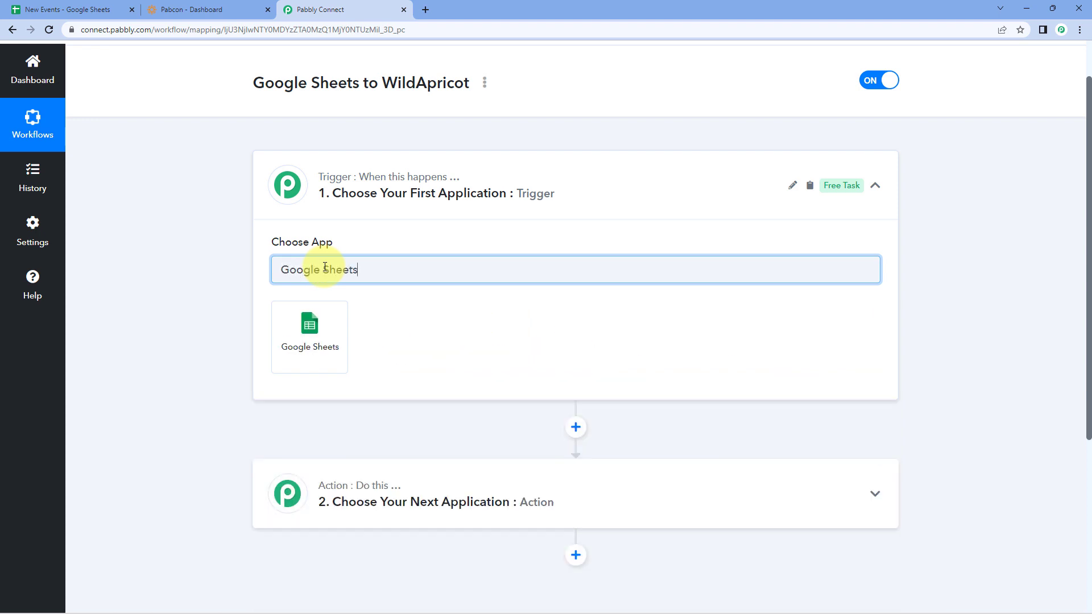
click(330, 328)
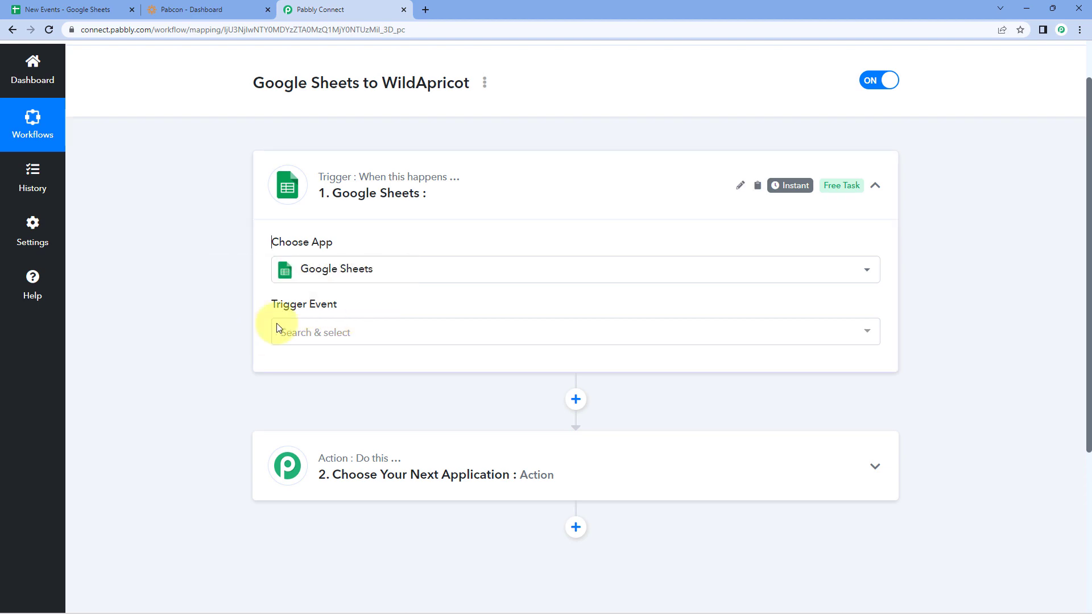
click(382, 332)
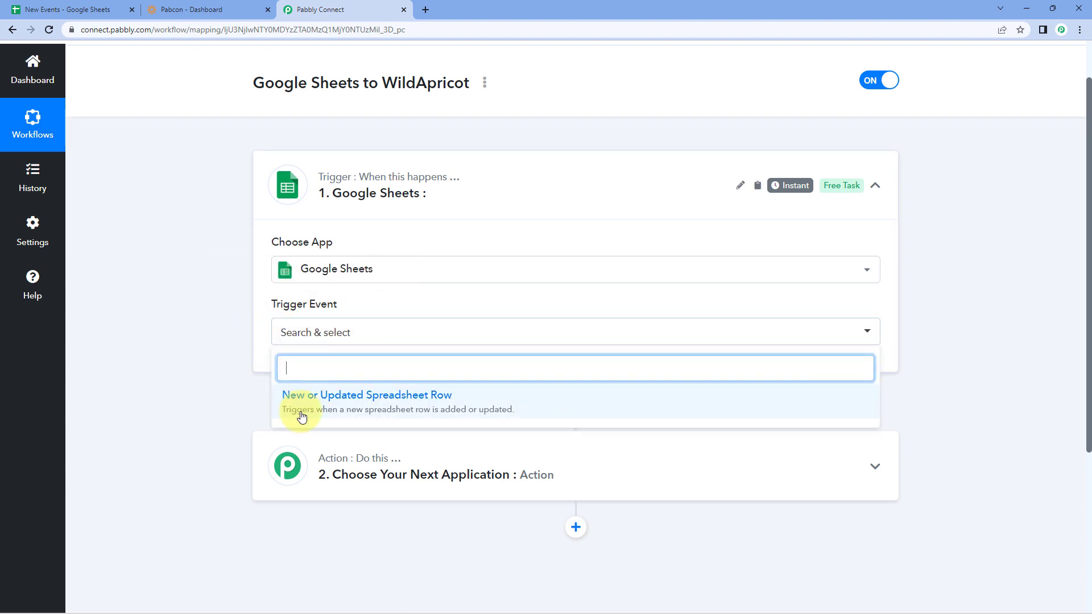
click(429, 402)
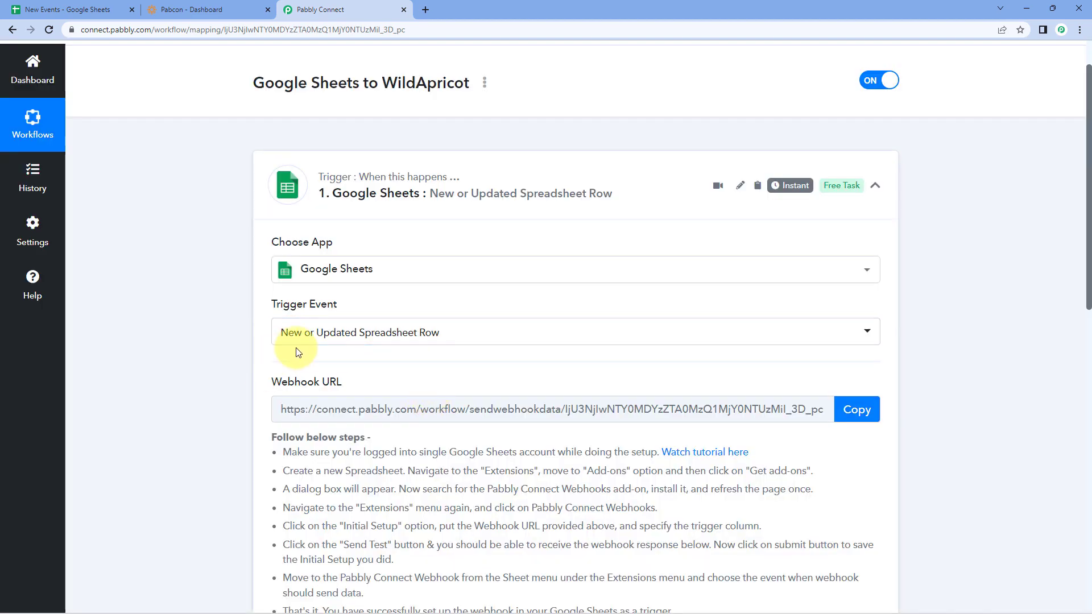
Review the trigger's webhook setup instructions and copy the webhook URL
scroll(405, 354, down, 2)
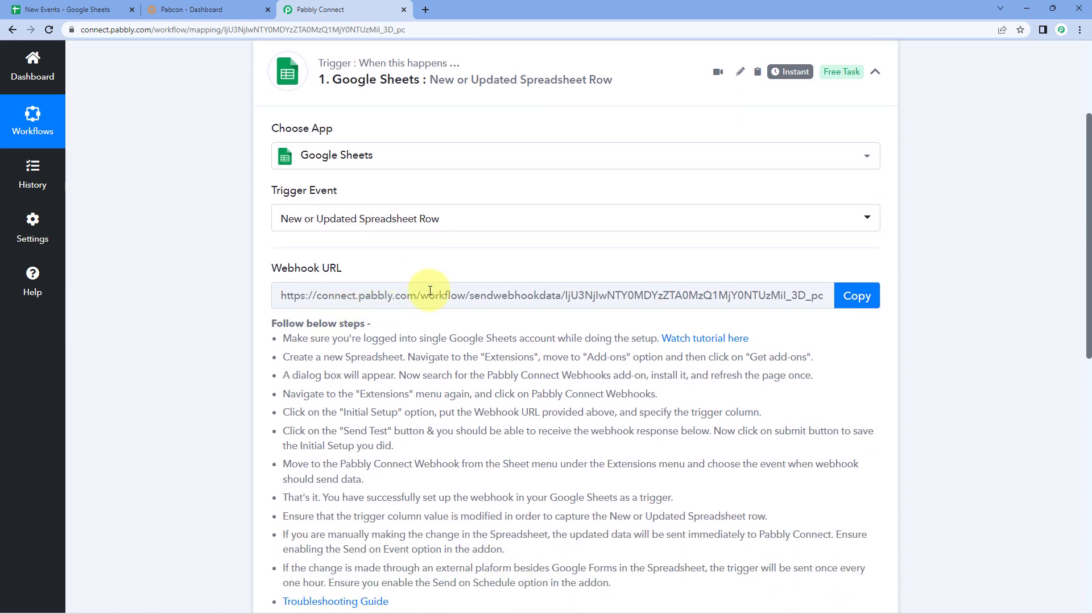
scroll(380, 233, down, 1)
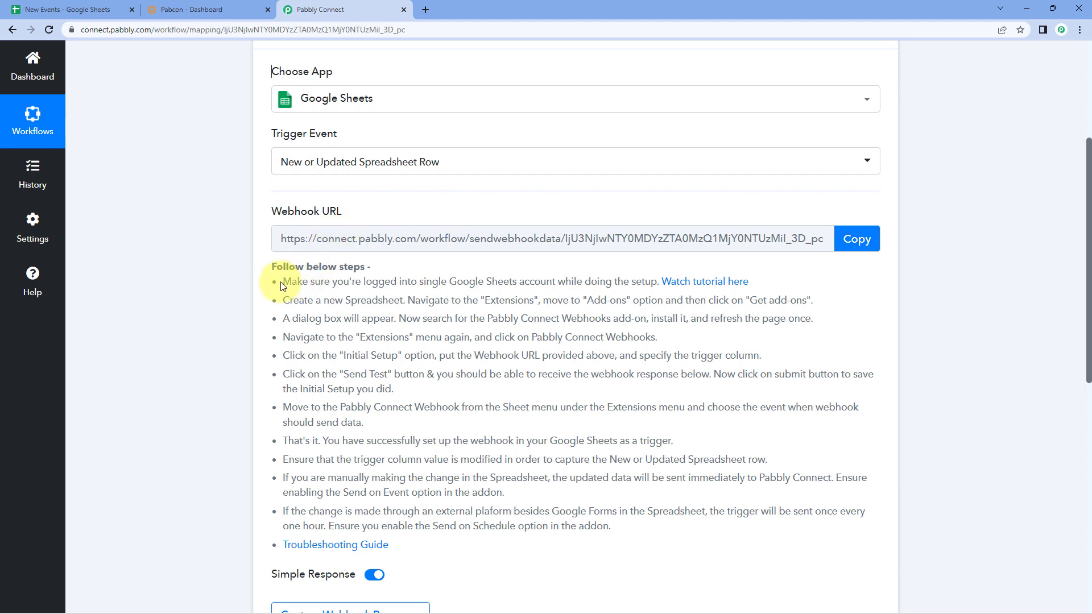
drag(284, 281, 424, 544)
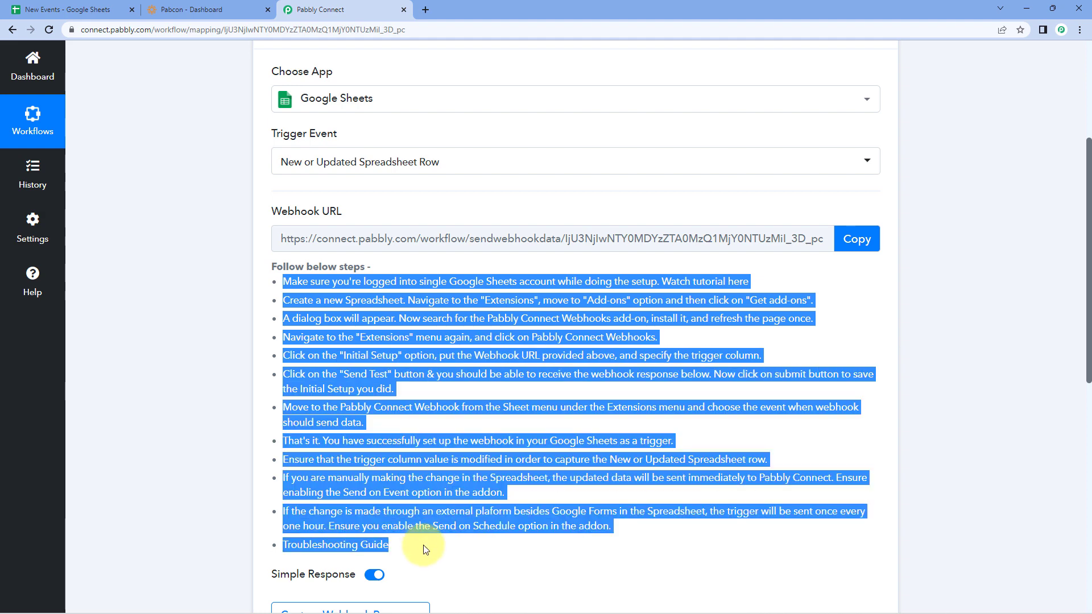
click(481, 394)
click(851, 240)
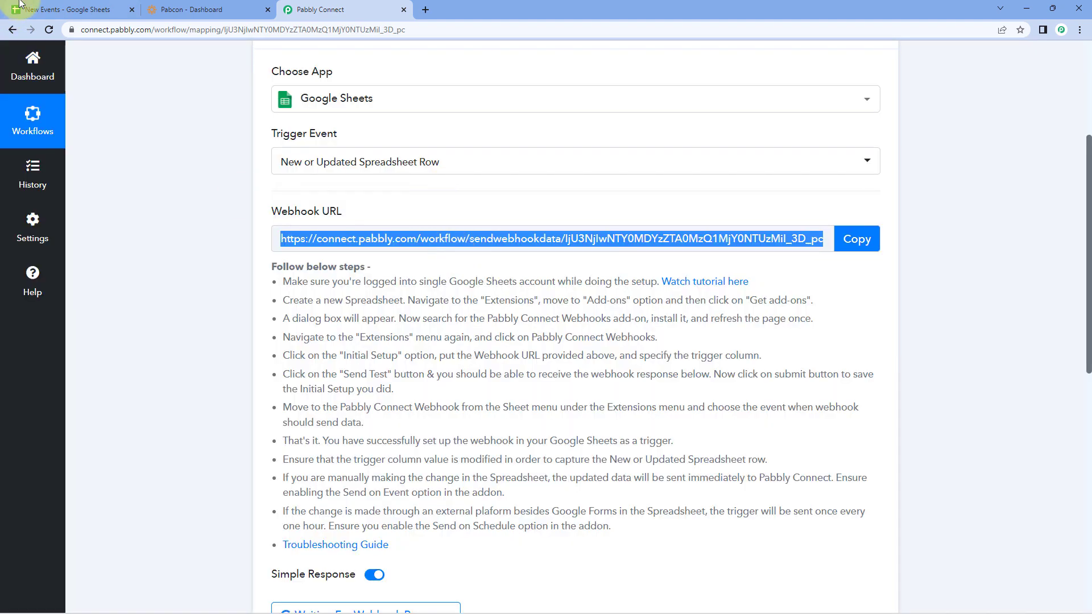
Switch to the New Events spreadsheet in Google Sheets and look up the Pabbly Connect Webhooks add-on in the Google Workspace Marketplace
click(51, 7)
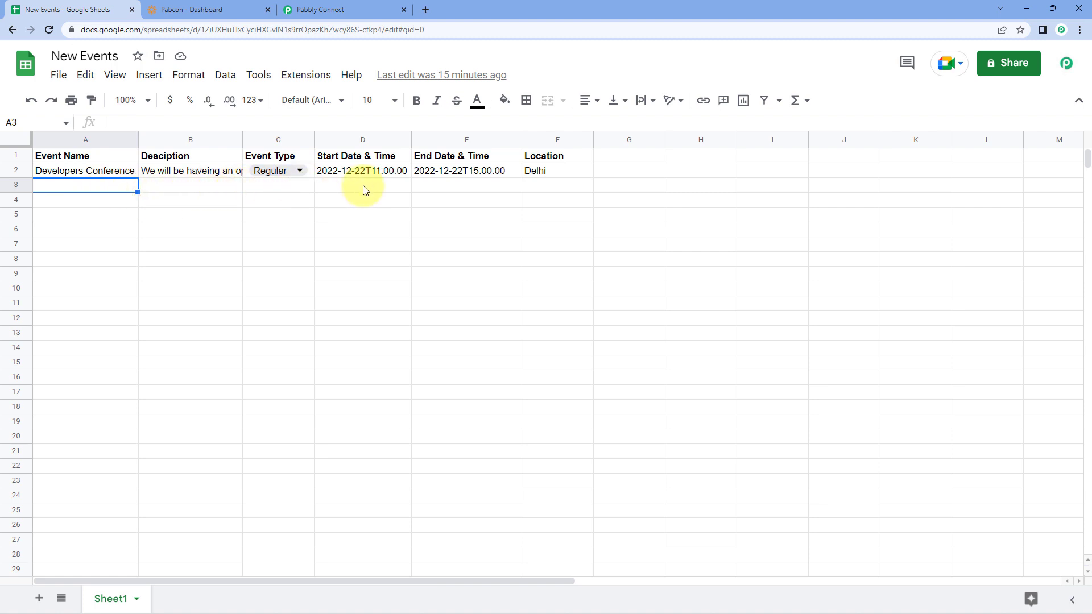
click(315, 77)
mouse_move(312, 105)
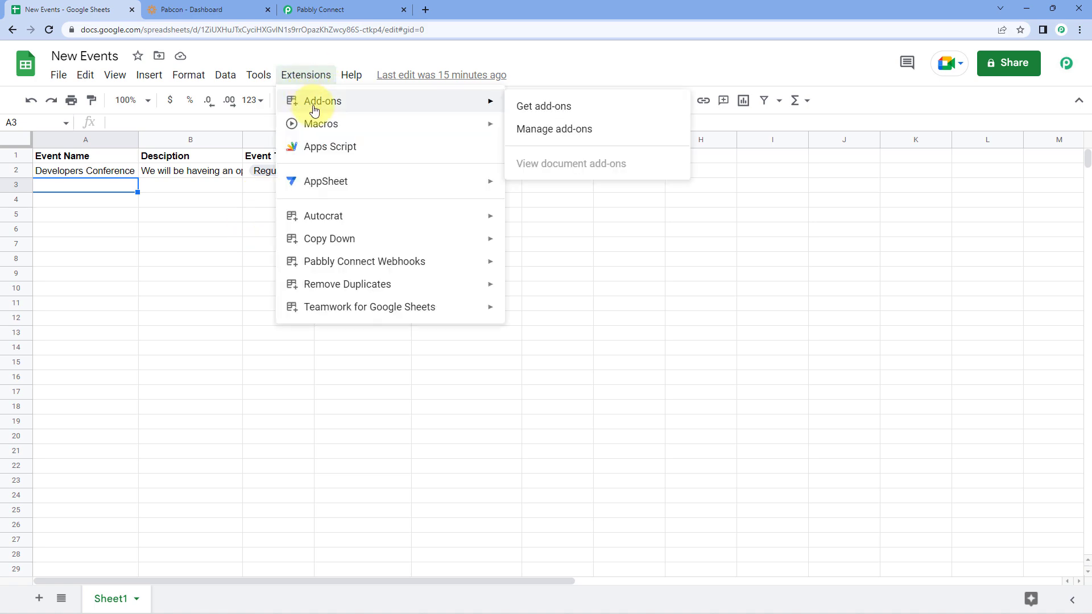
click(581, 108)
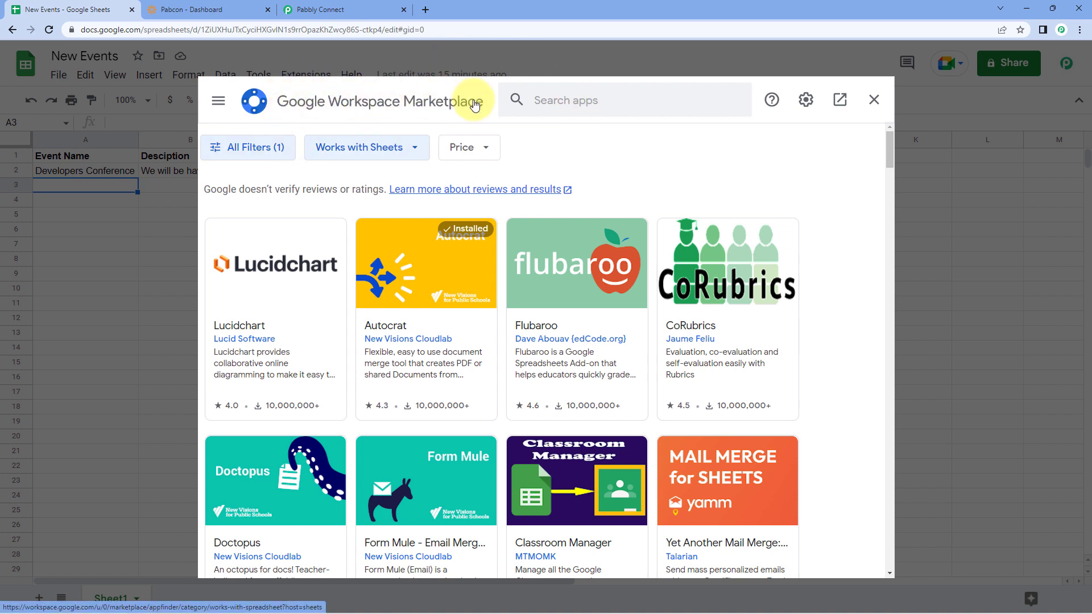
click(548, 101)
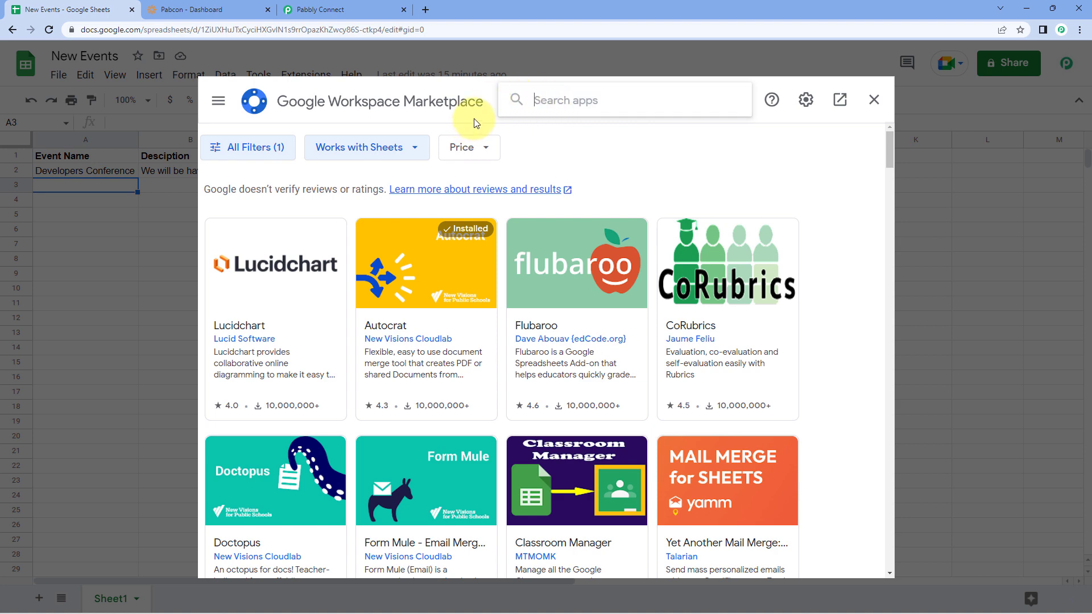
text(Pabbly)
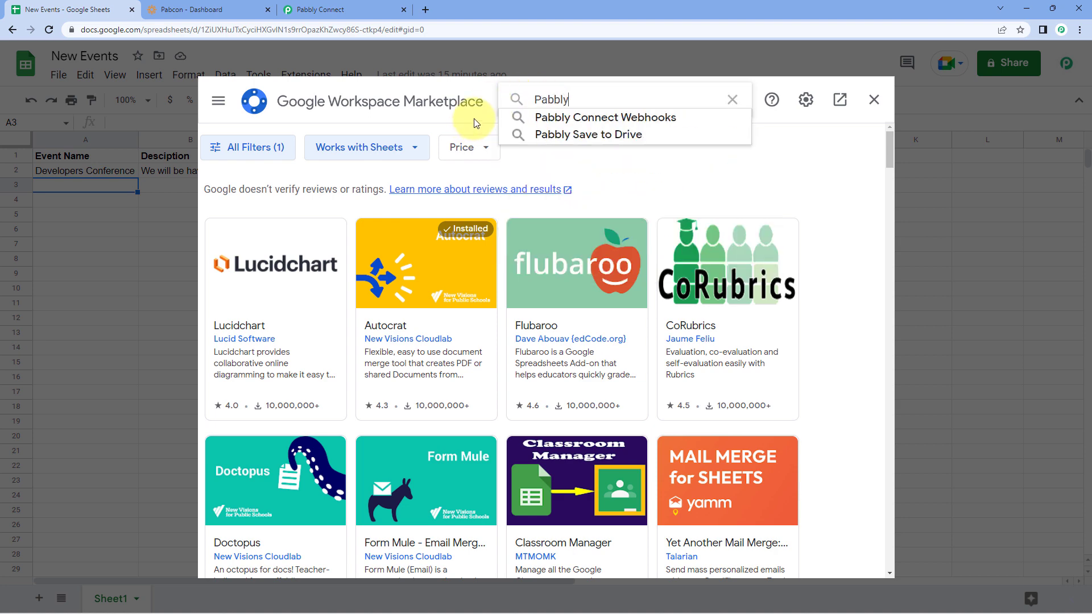
click(547, 117)
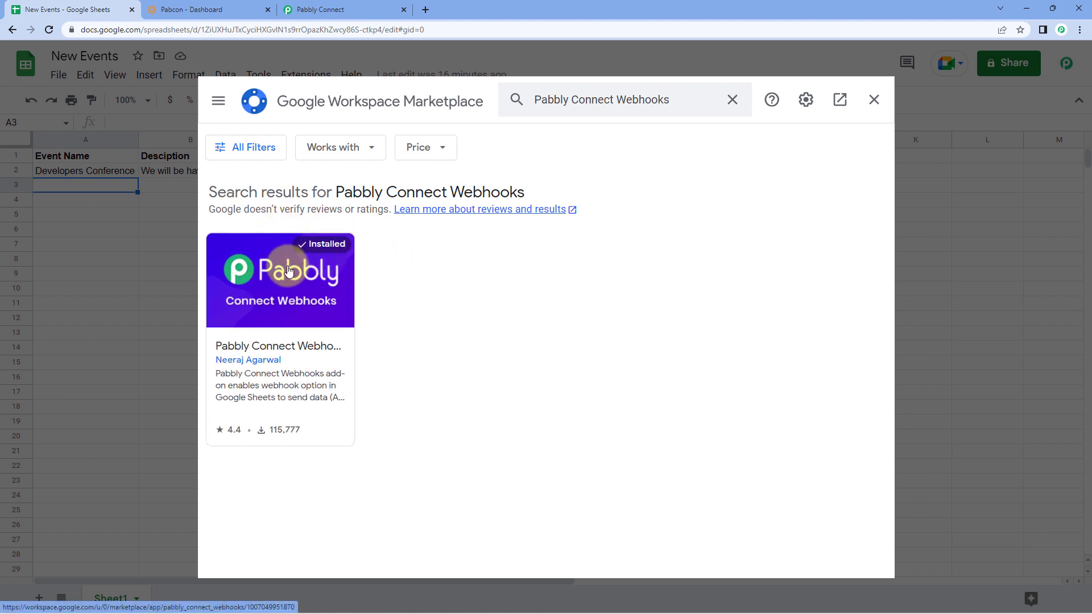
click(870, 101)
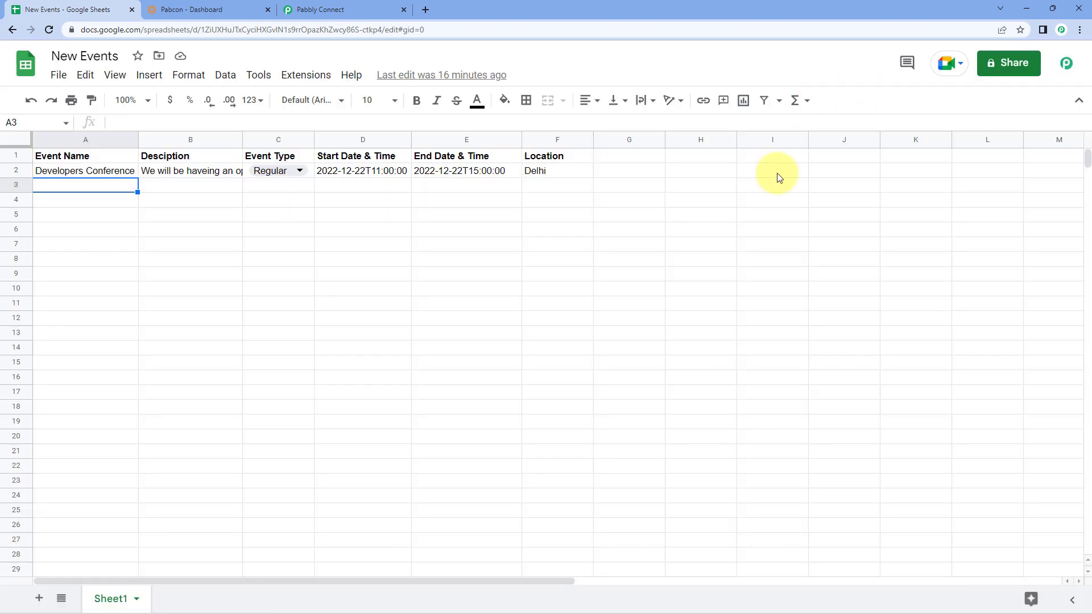
Reload the New Events spreadsheet and open the Initial Setup of the Pabbly Connect Webhooks add-on for Sheet1
click(49, 29)
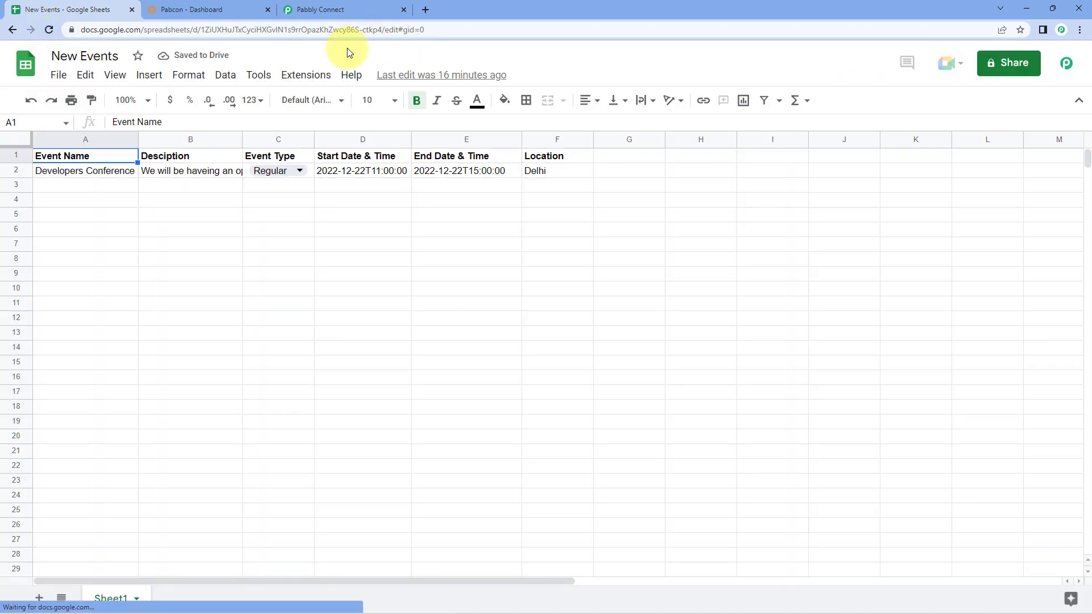
click(299, 81)
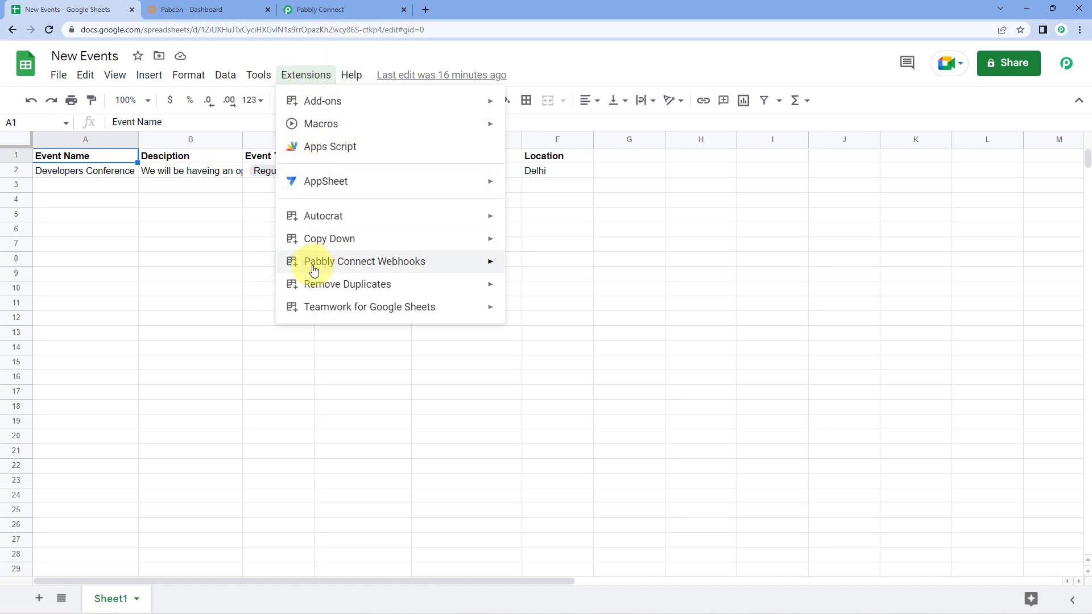
mouse_move(320, 268)
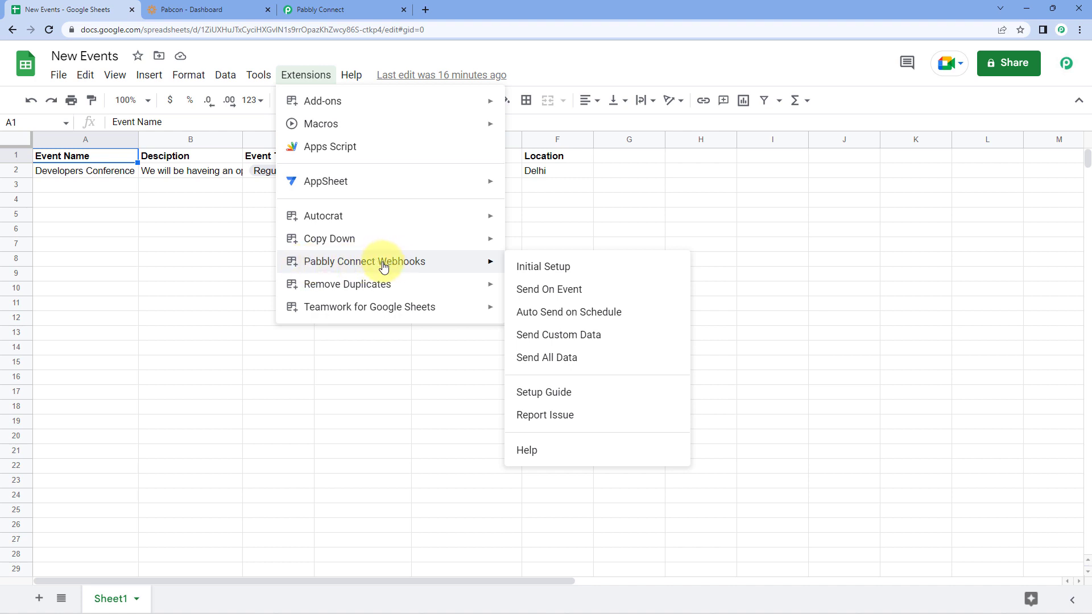
click(579, 266)
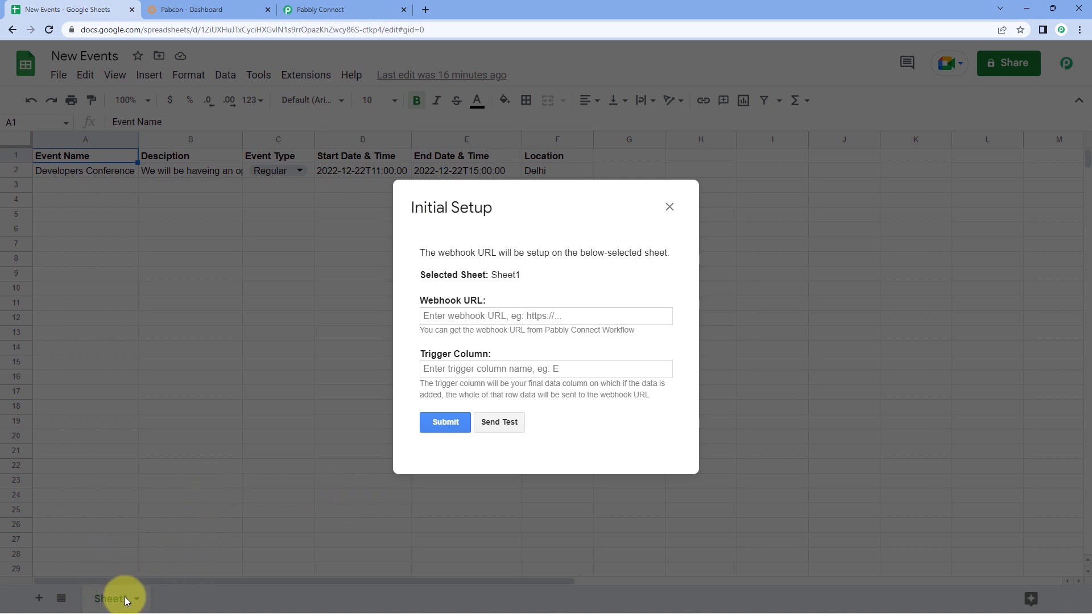
double_click(492, 274)
click(523, 287)
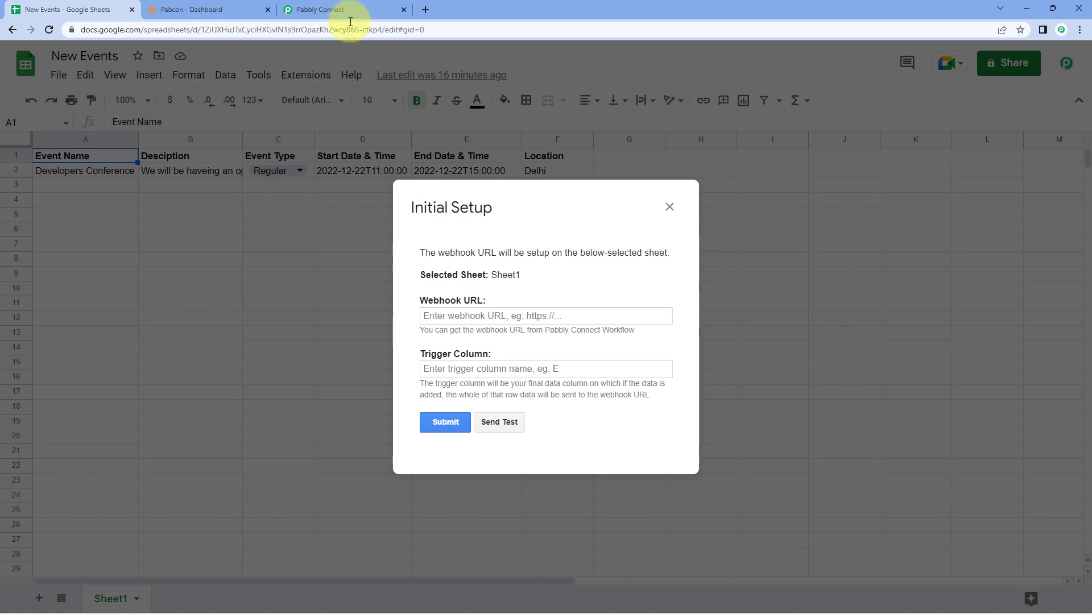
Copy the trigger's webhook URL from Pabbly Connect and paste it as the Webhook URL in the spreadsheet add-on's Initial Setup
click(354, 15)
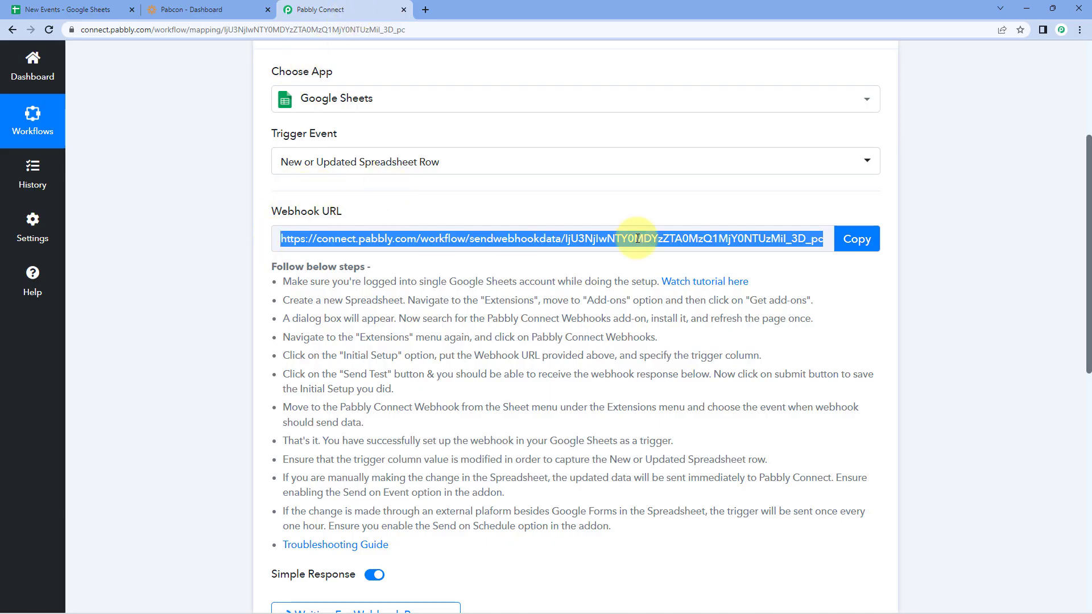
click(864, 234)
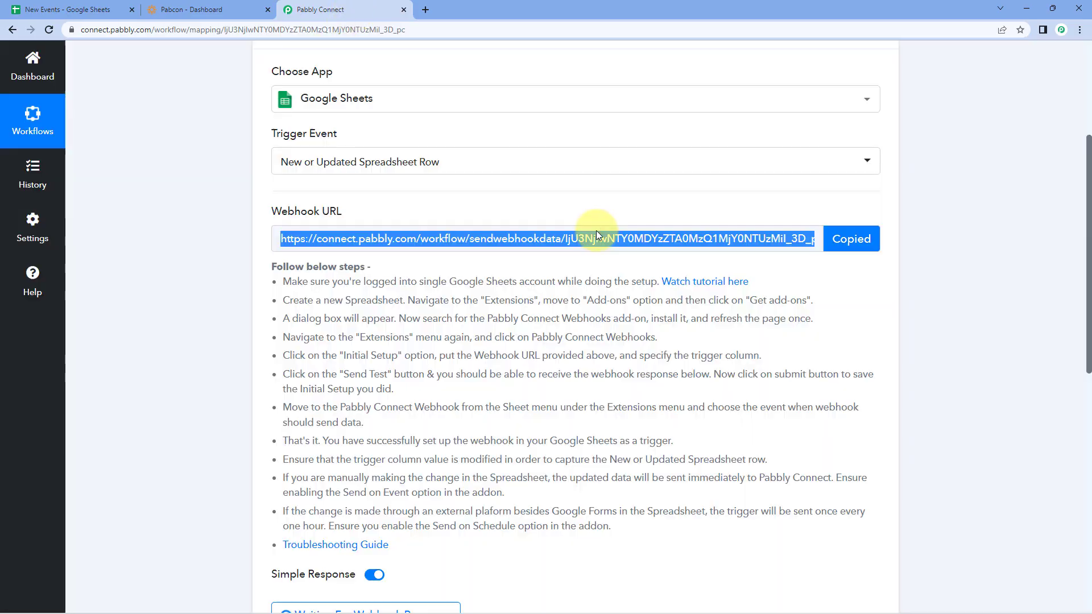
click(19, 3)
click(447, 316)
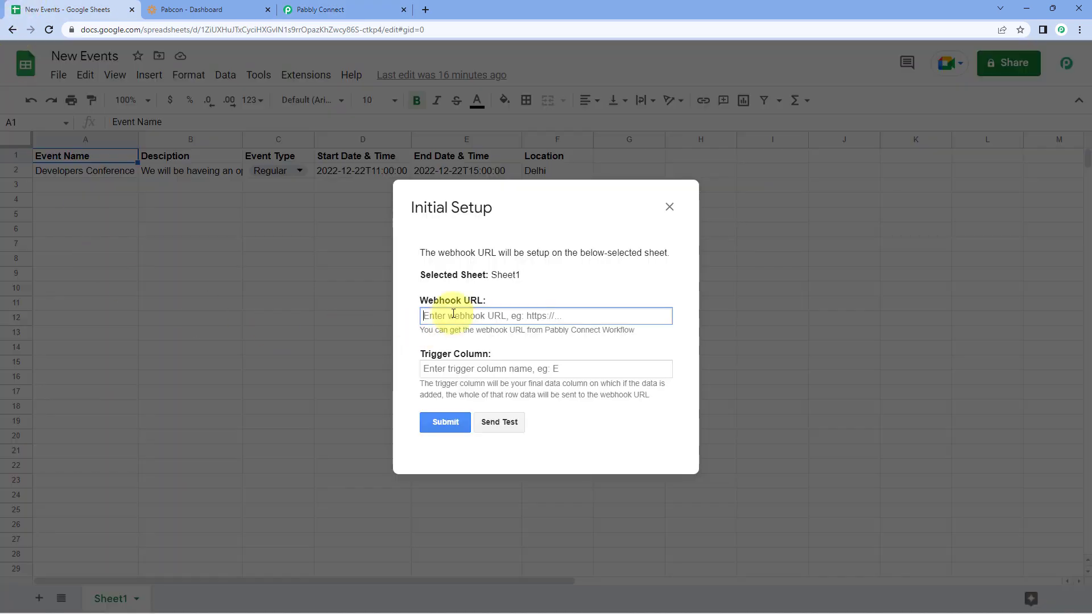
right_click(452, 315)
click(487, 405)
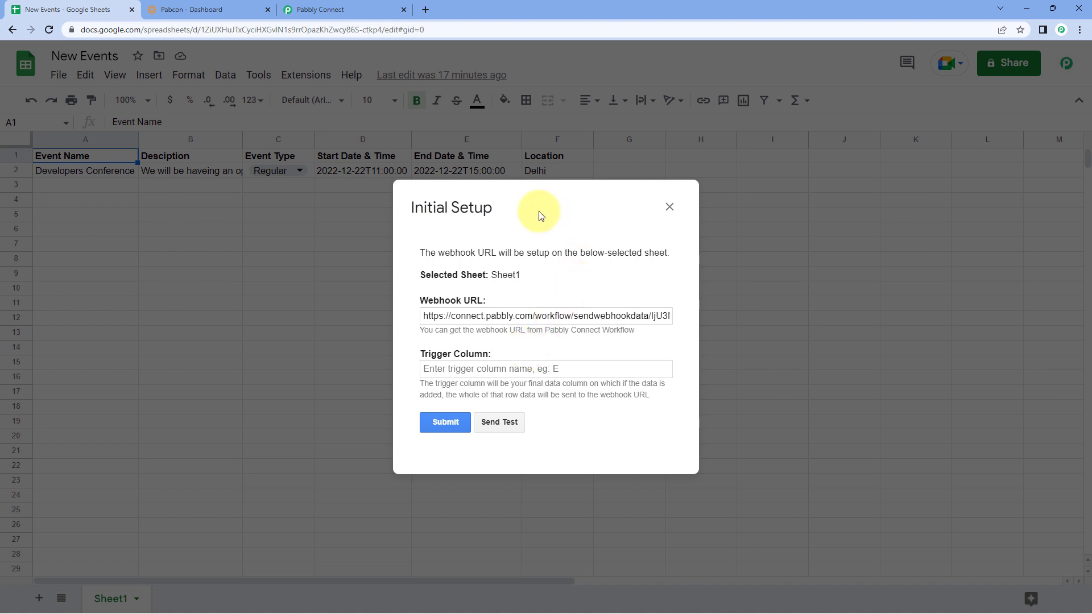
Set the add-on's Trigger Column to F and send test data from Sheet1 to the webhook
drag(538, 210, 658, 269)
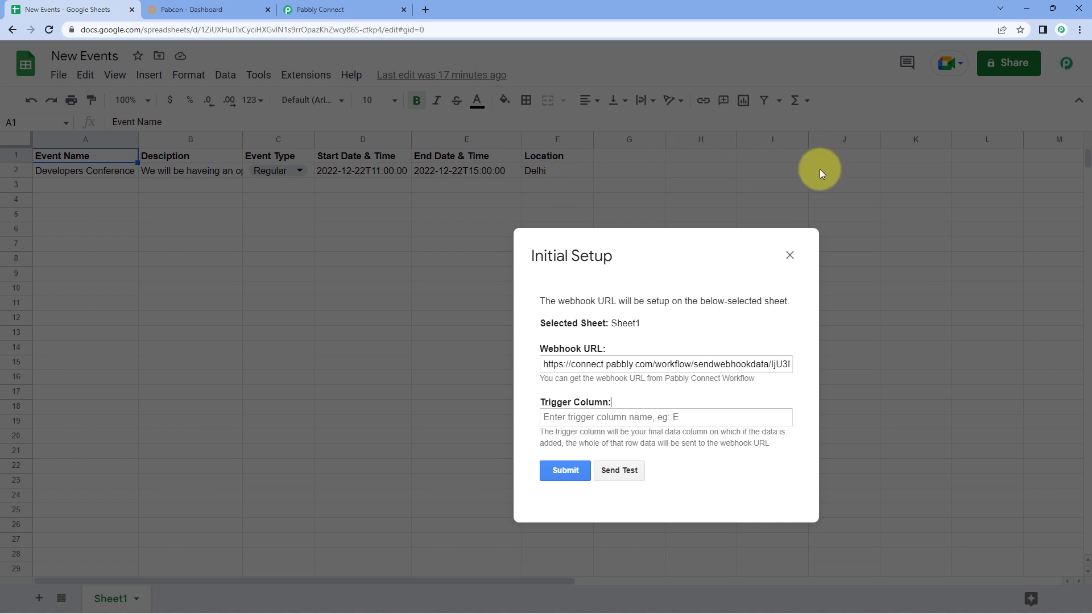
drag(652, 254, 523, 196)
click(454, 360)
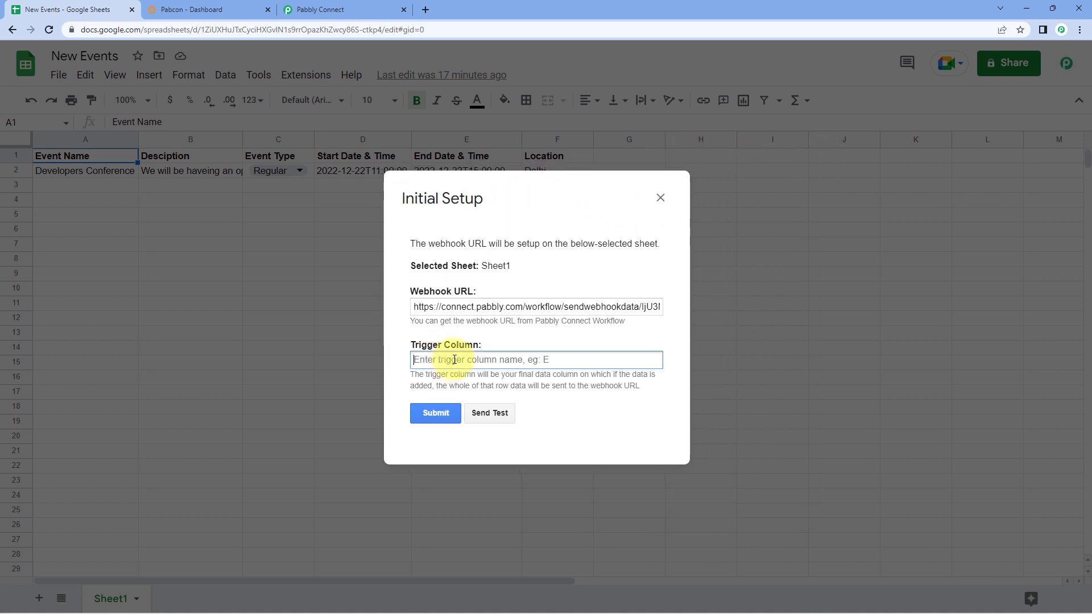
text(F)
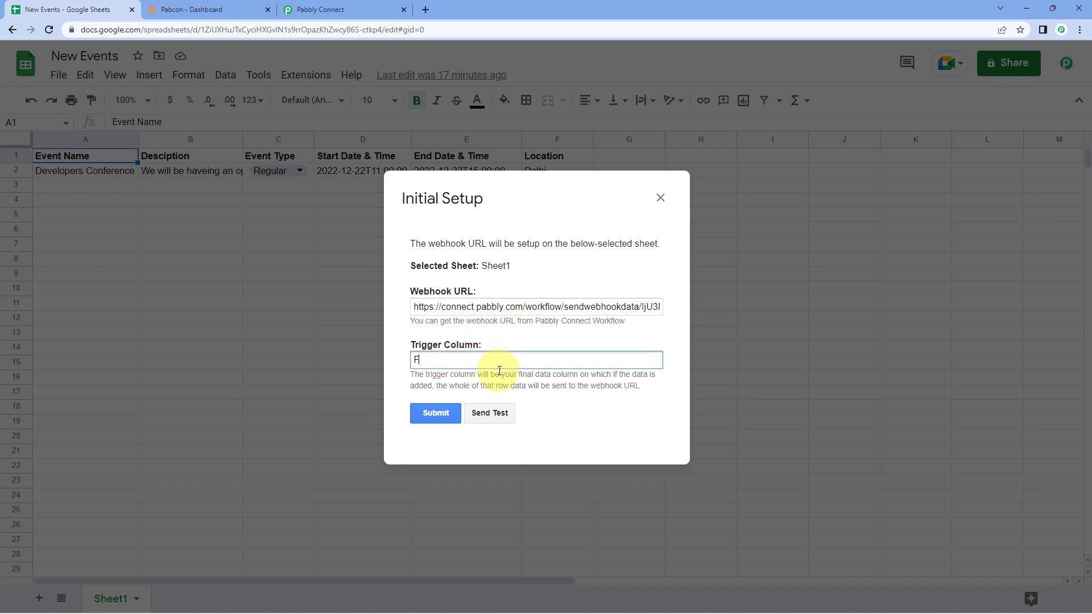
click(490, 418)
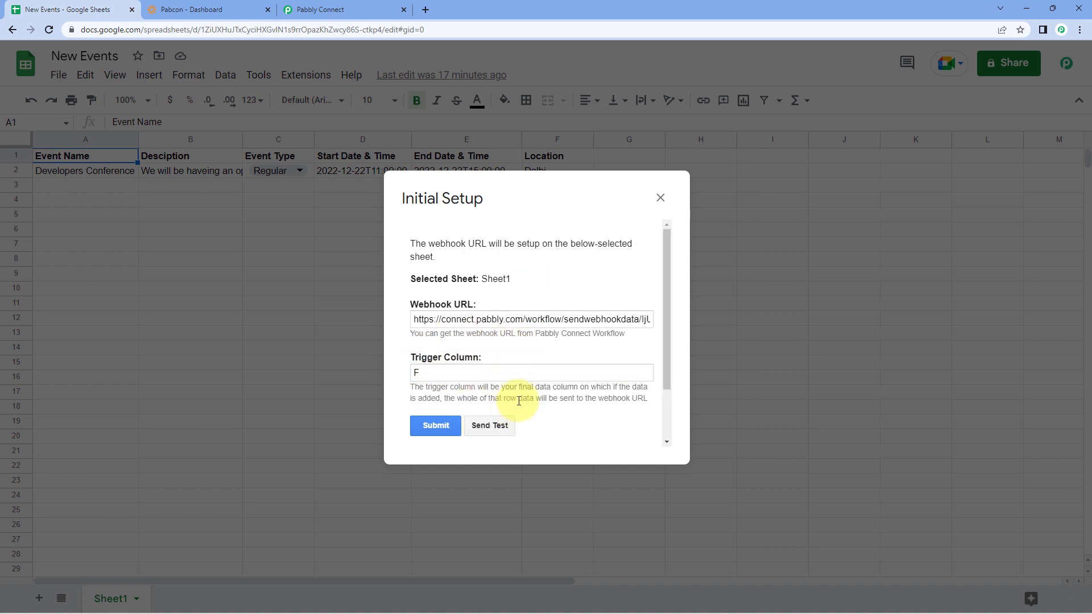
scroll(522, 391, down, 2)
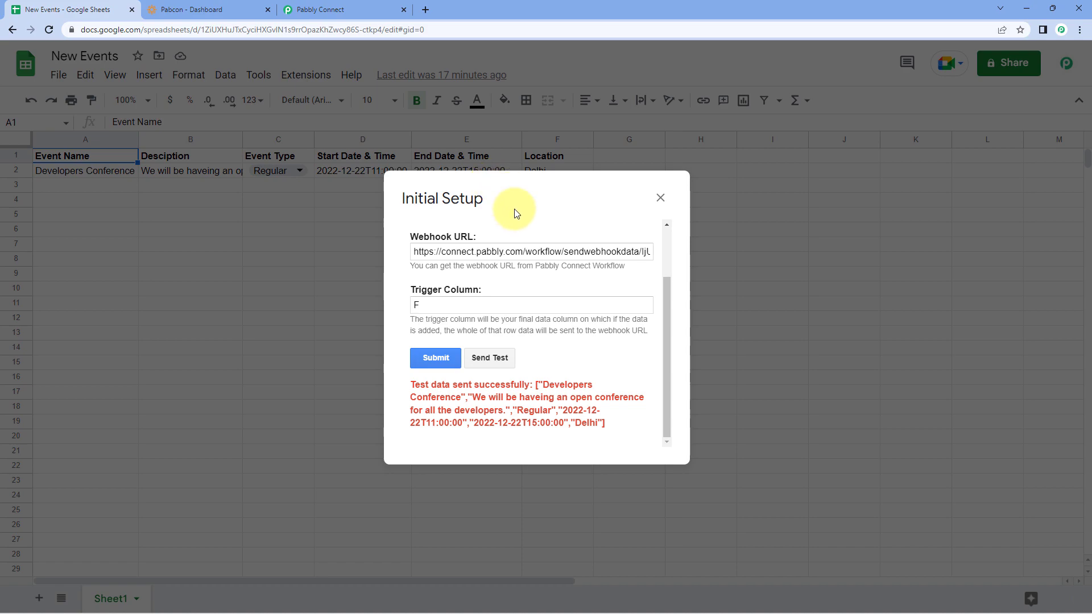
Switch to Pabbly Connect and check the trigger's received webhook response against the New Events spreadsheet
click(347, 7)
click(228, 165)
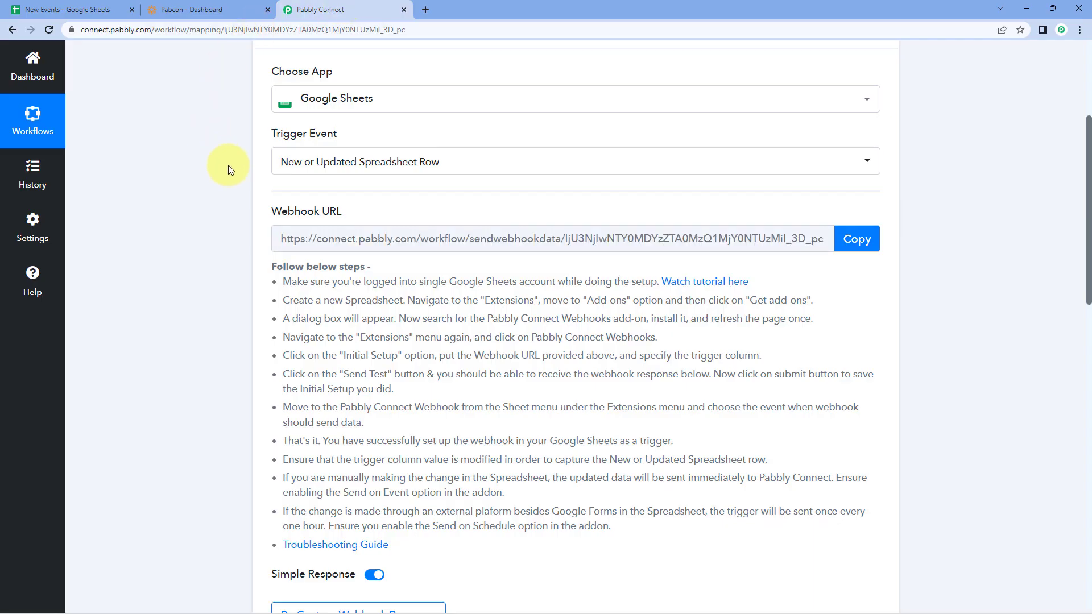
scroll(227, 165, down, 4)
scroll(228, 165, down, 4)
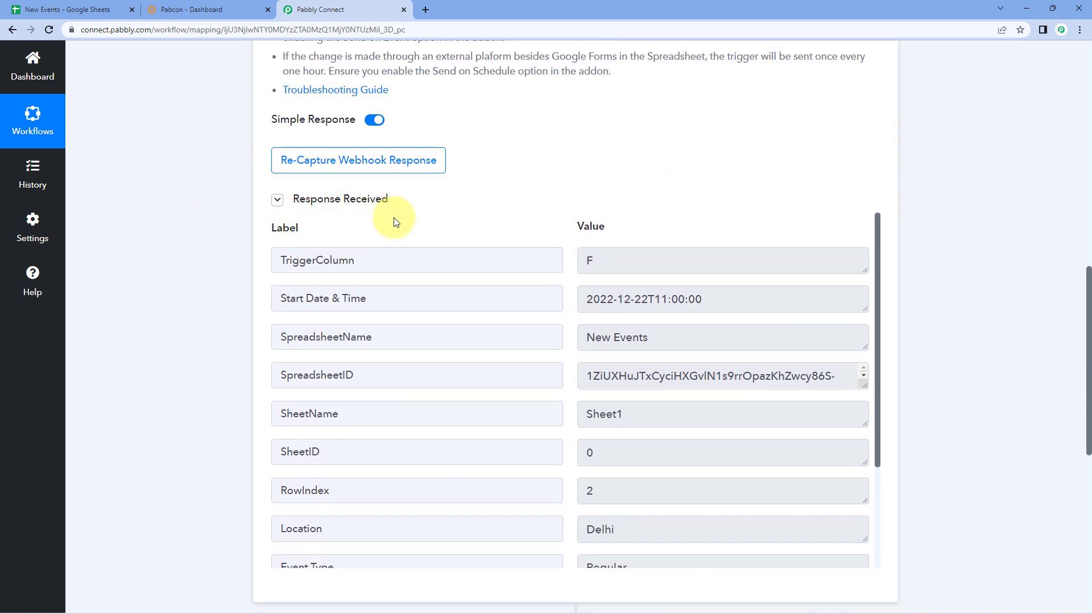
scroll(500, 170, down, 1)
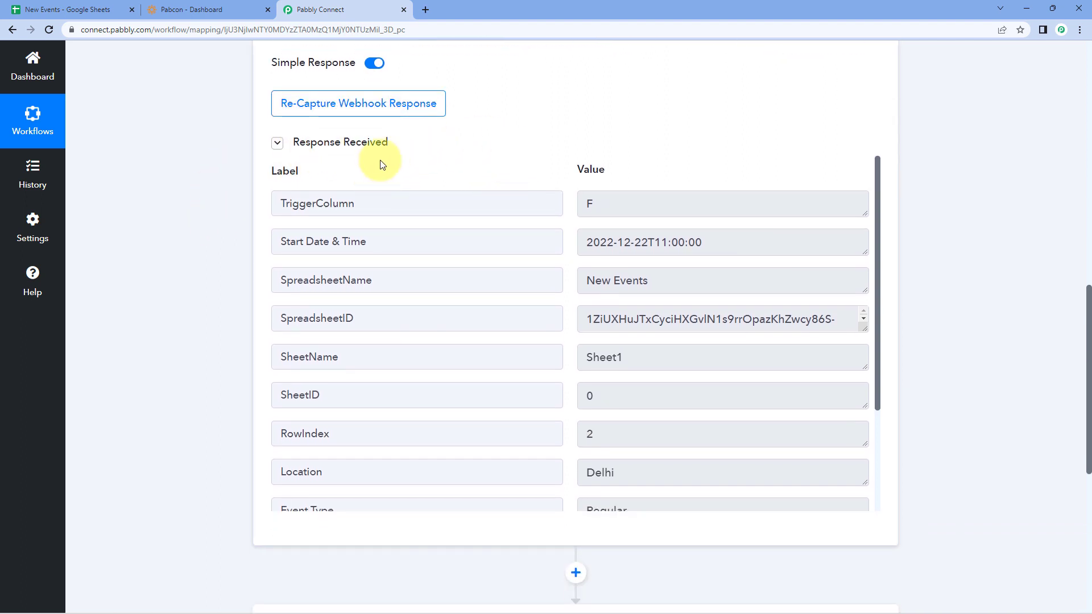
click(124, 7)
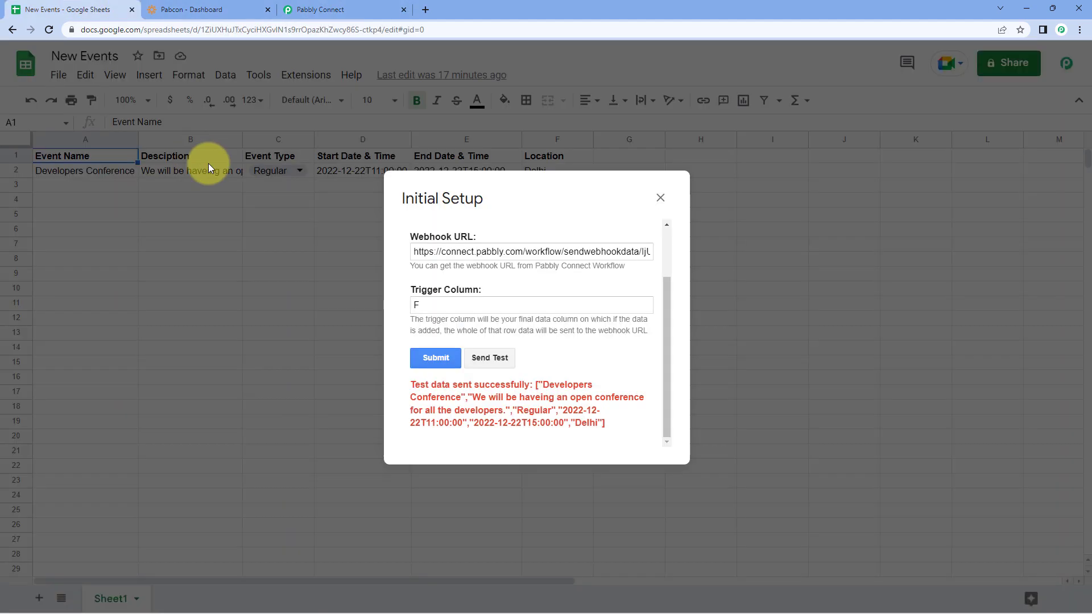
click(360, 9)
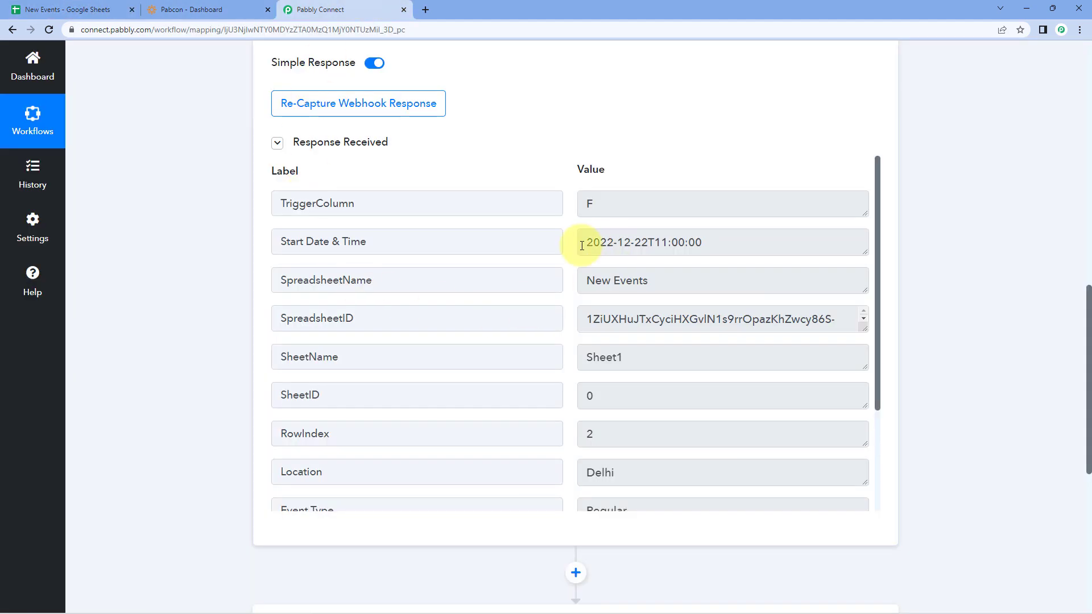
Examine the received location, event type, name, description, and start and end times, comparing them with the spreadsheet row
scroll(580, 245, down, 1)
drag(667, 226, 571, 248)
scroll(572, 248, down, 2)
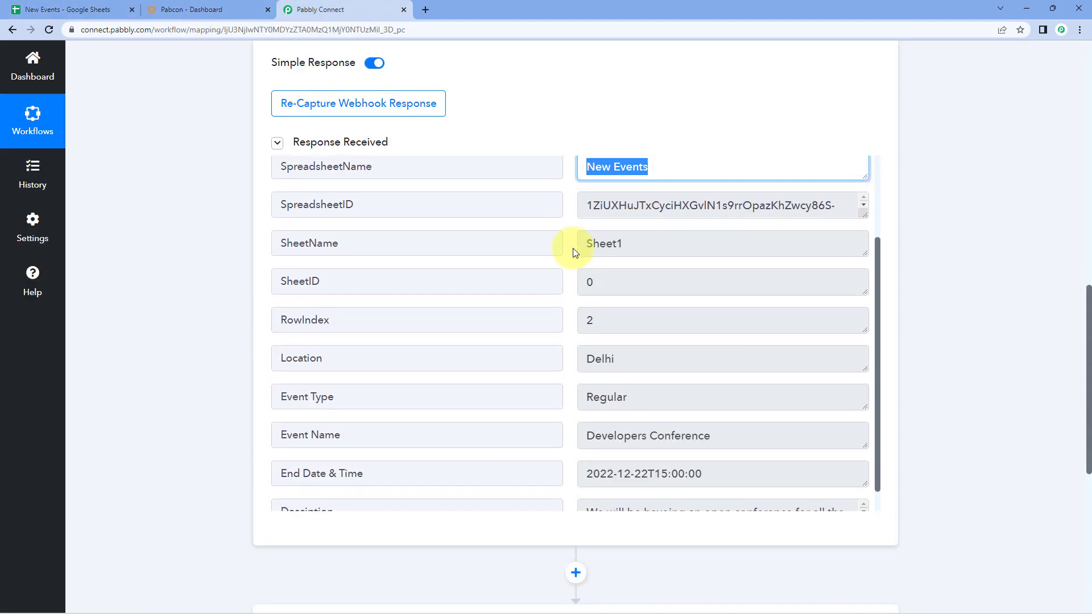
click(626, 336)
drag(561, 337, 547, 338)
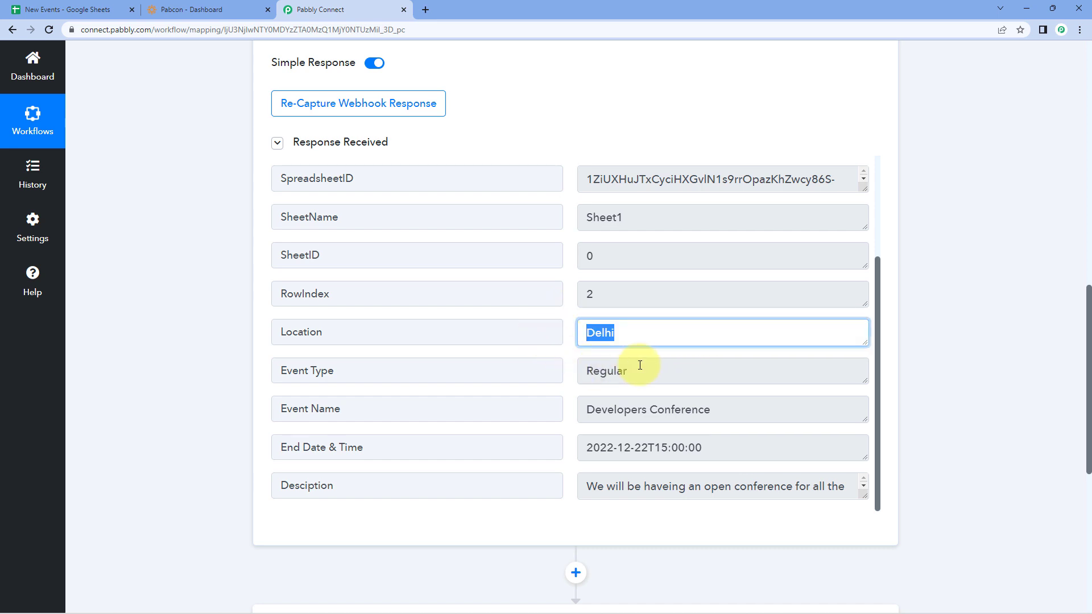
drag(637, 370, 550, 365)
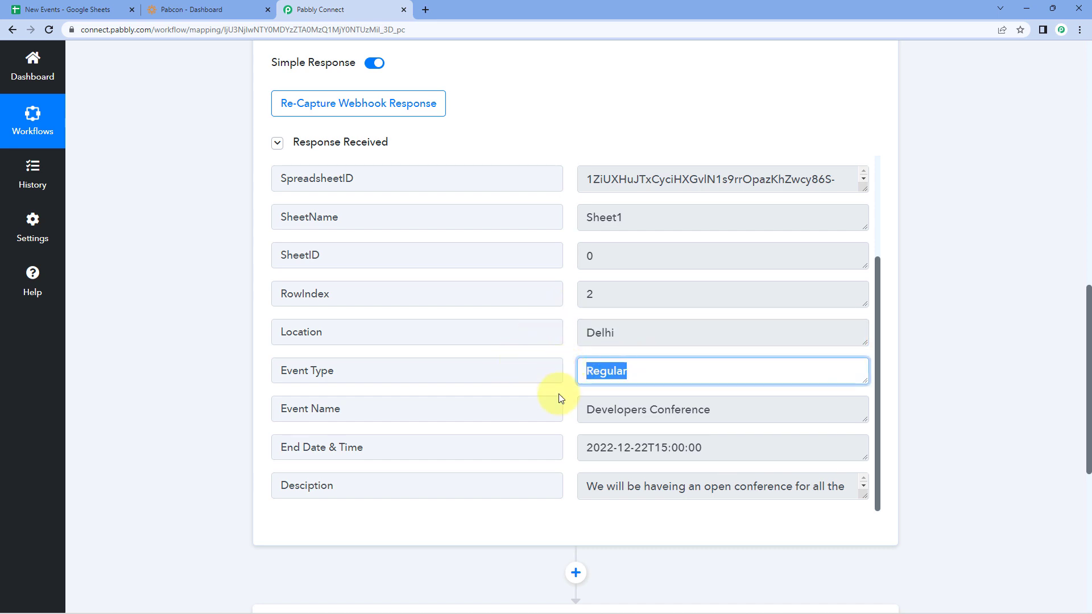
drag(731, 411, 563, 412)
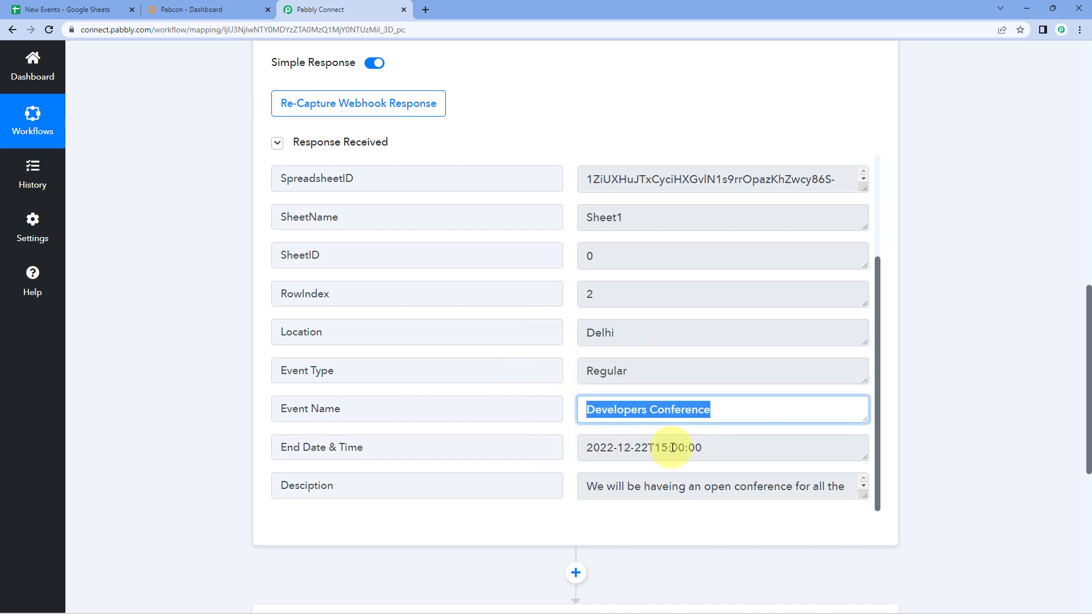
drag(728, 448, 848, 486)
click(586, 482)
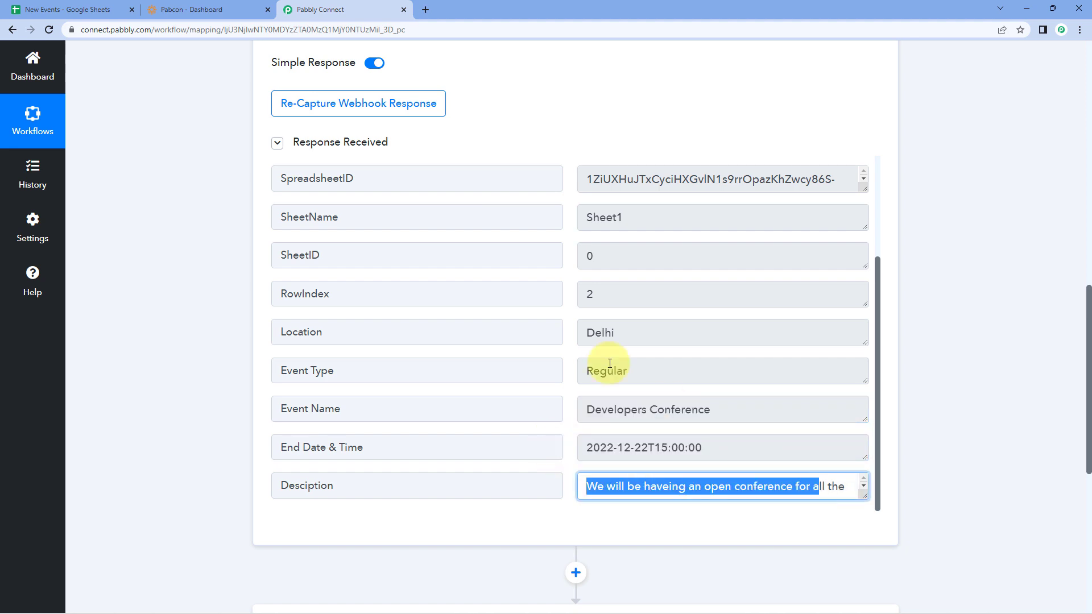
scroll(597, 348, up, 5)
drag(708, 299, 538, 295)
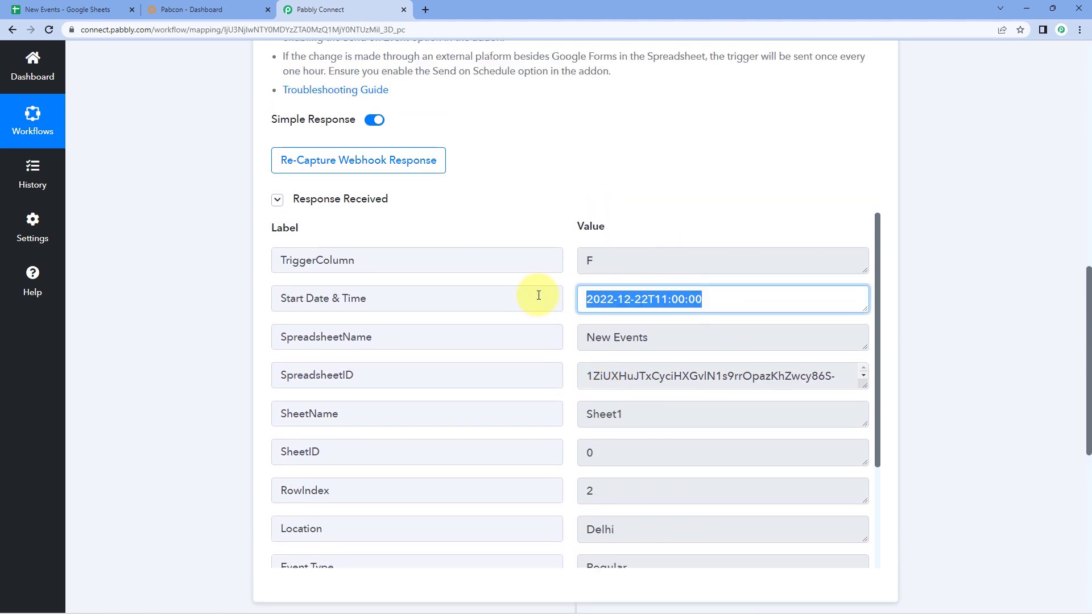
click(525, 228)
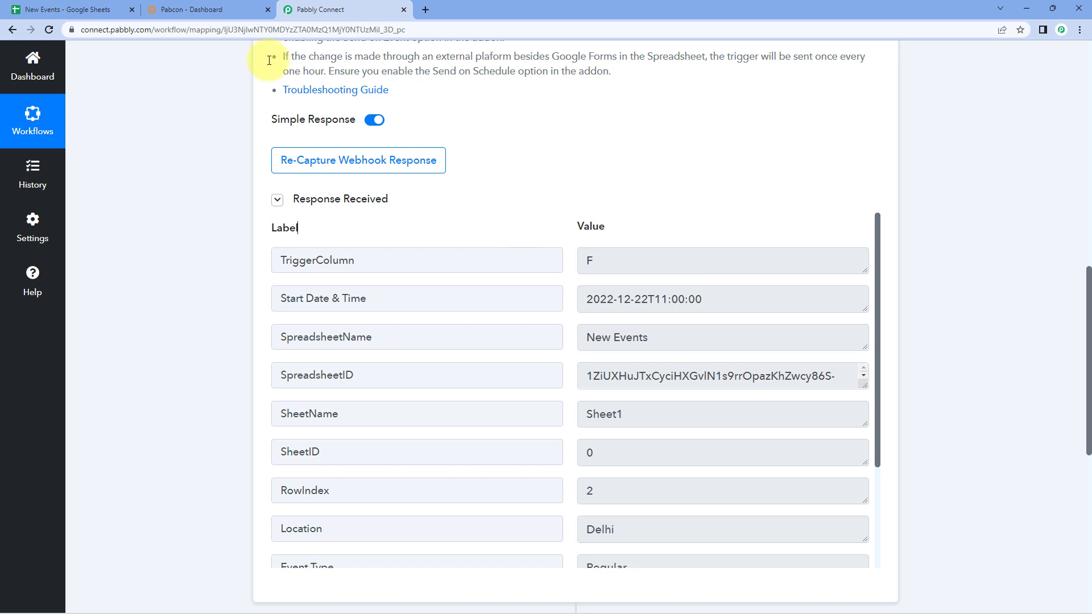
click(90, 4)
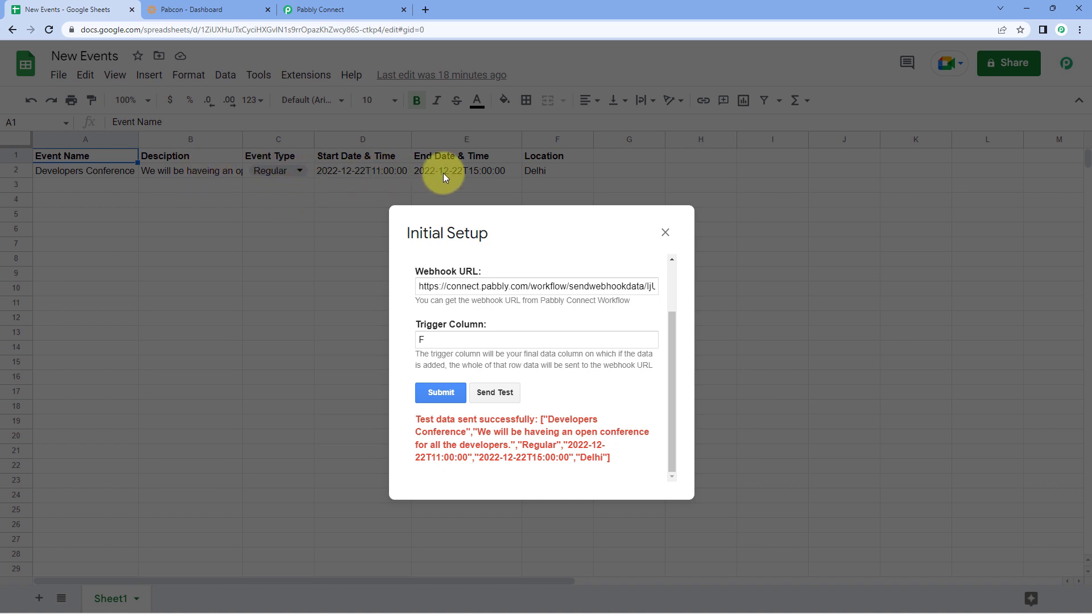
click(307, 9)
scroll(224, 262, down, 2)
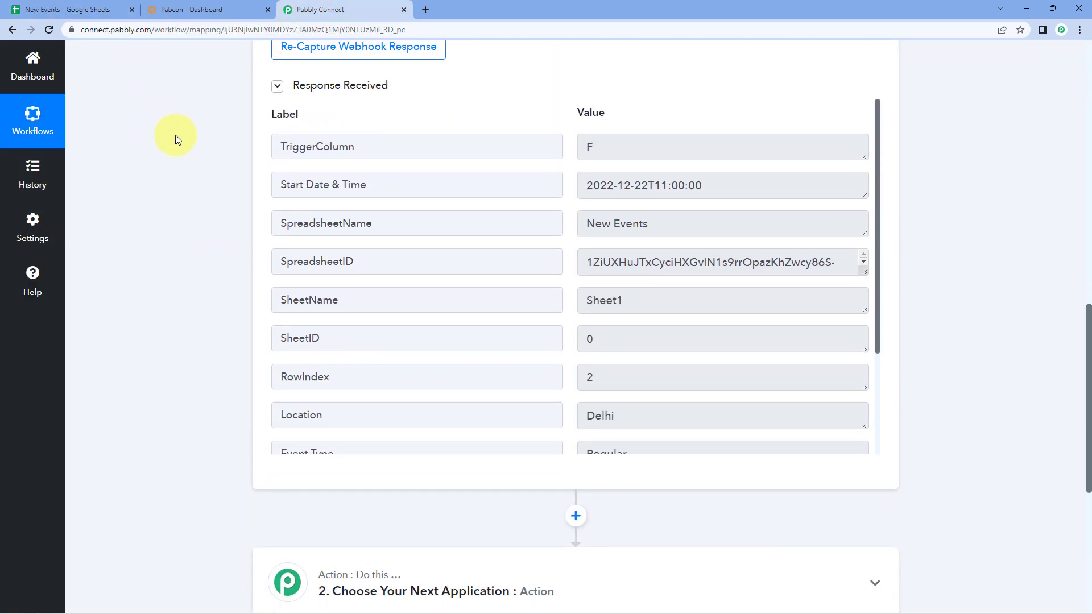
Return to the New Events spreadsheet, submit the add-on's Initial Setup and close its dialog
click(77, 8)
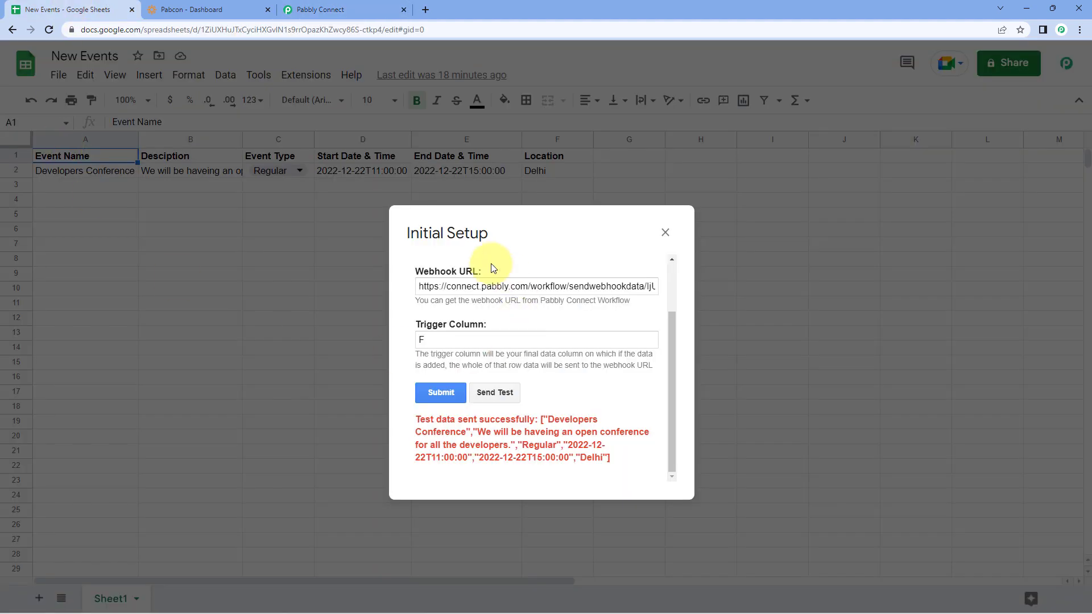
click(441, 392)
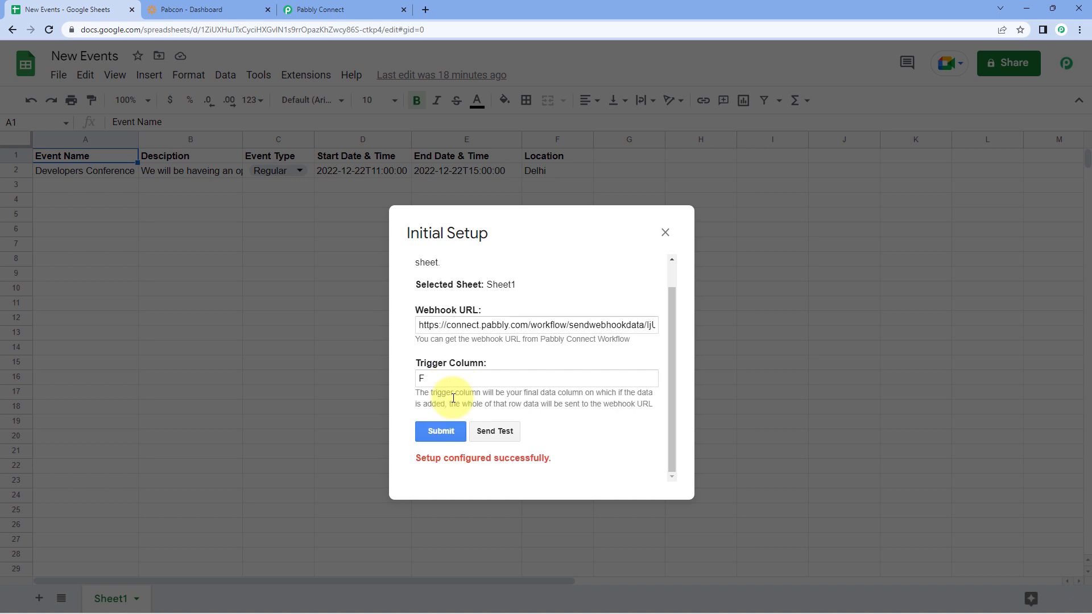
click(664, 232)
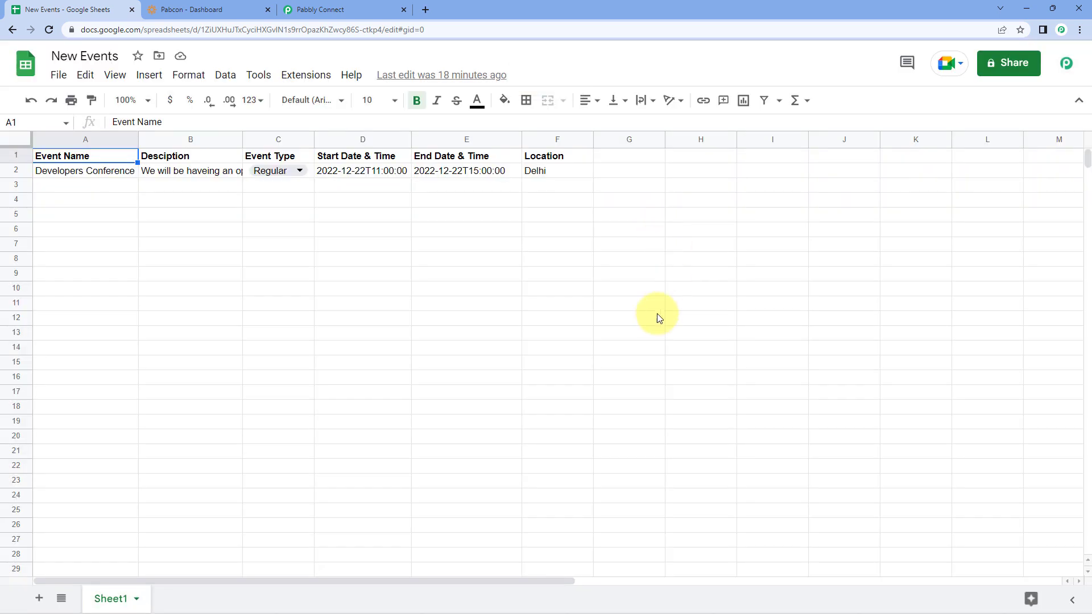
Enable Send On Event in the Pabbly Connect Webhooks add-on for the New Events spreadsheet
click(303, 78)
mouse_move(311, 266)
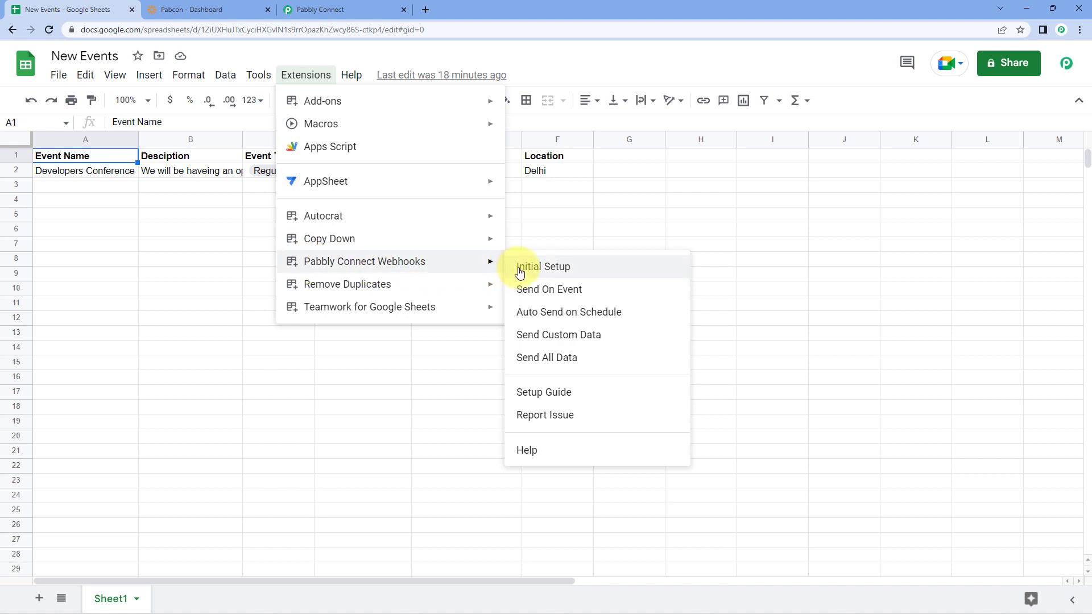
click(516, 291)
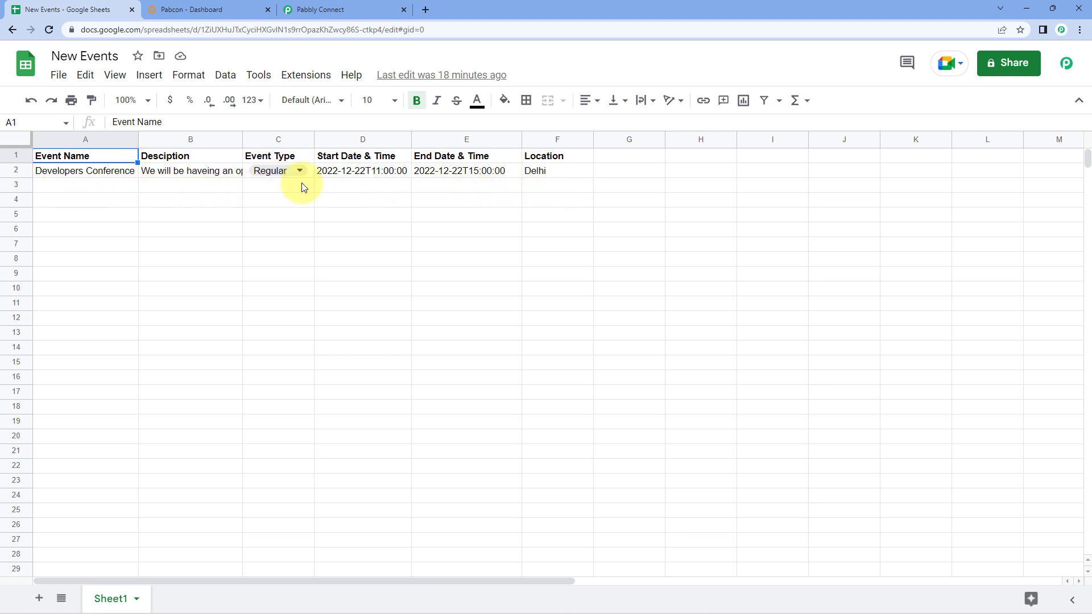
Switch to Pabbly Connect, review the received trigger data and choose WildApricot as the app for the second step's action
click(348, 9)
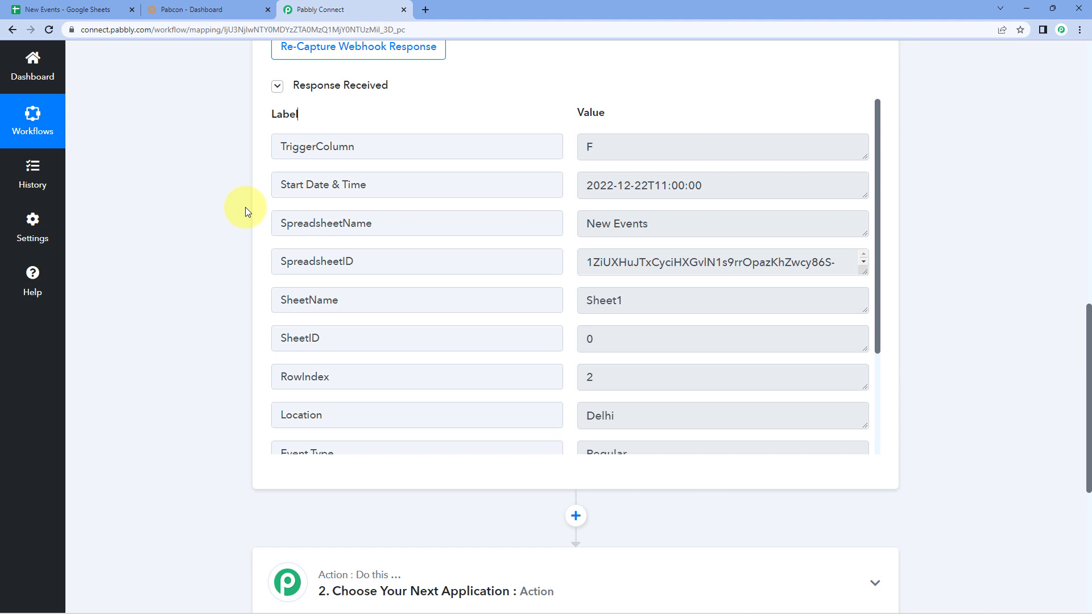
scroll(244, 207, down, 6)
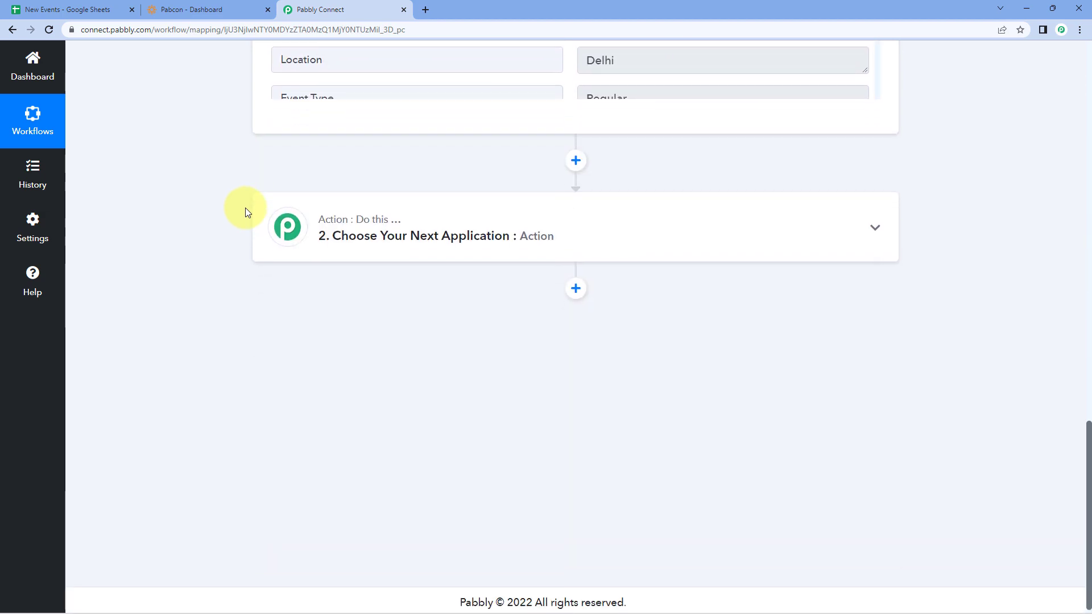
click(452, 214)
scroll(207, 219, down, 1)
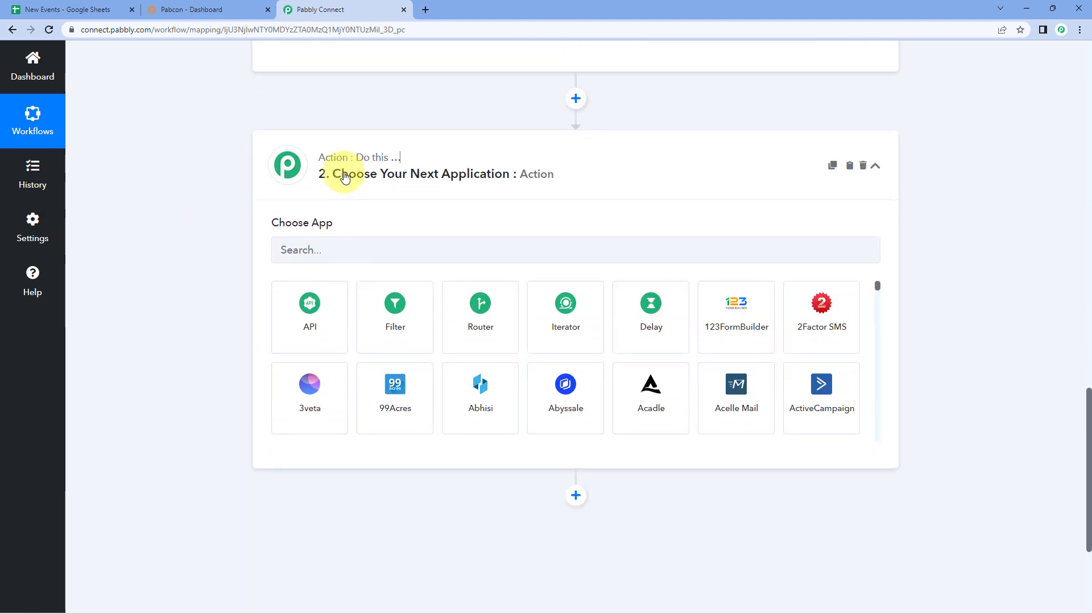
scroll(431, 202, up, 5)
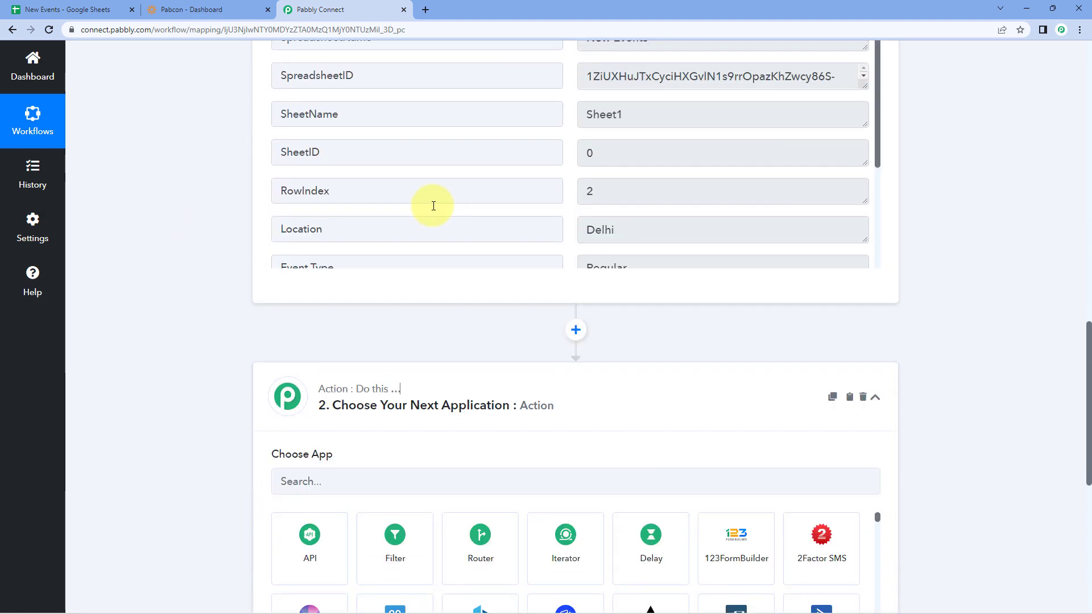
scroll(557, 341, up, 2)
scroll(564, 334, down, 2)
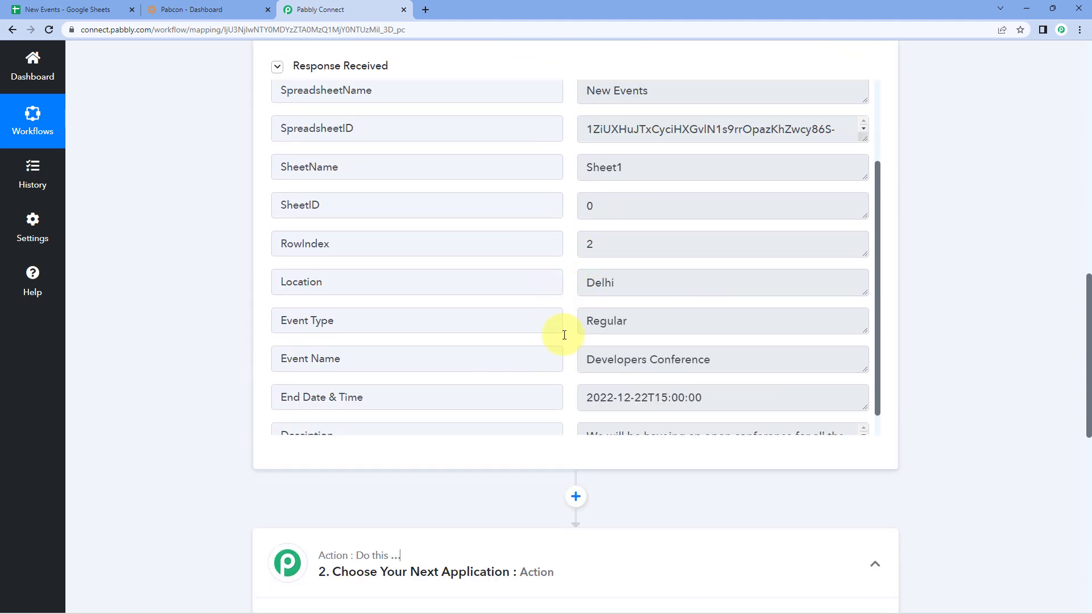
scroll(567, 320, down, 1)
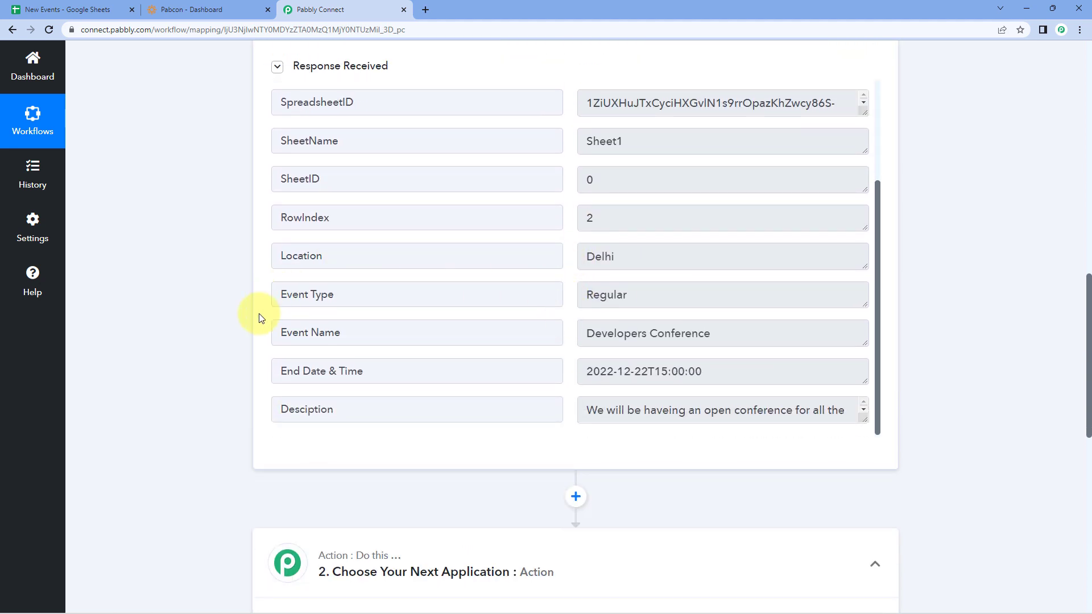
scroll(216, 311, down, 6)
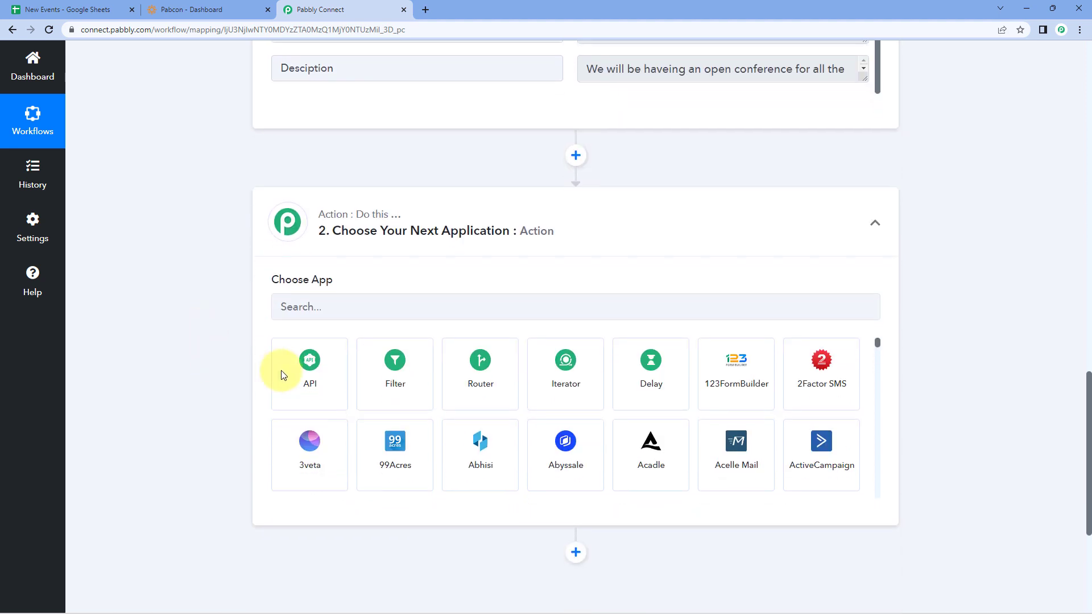
click(330, 308)
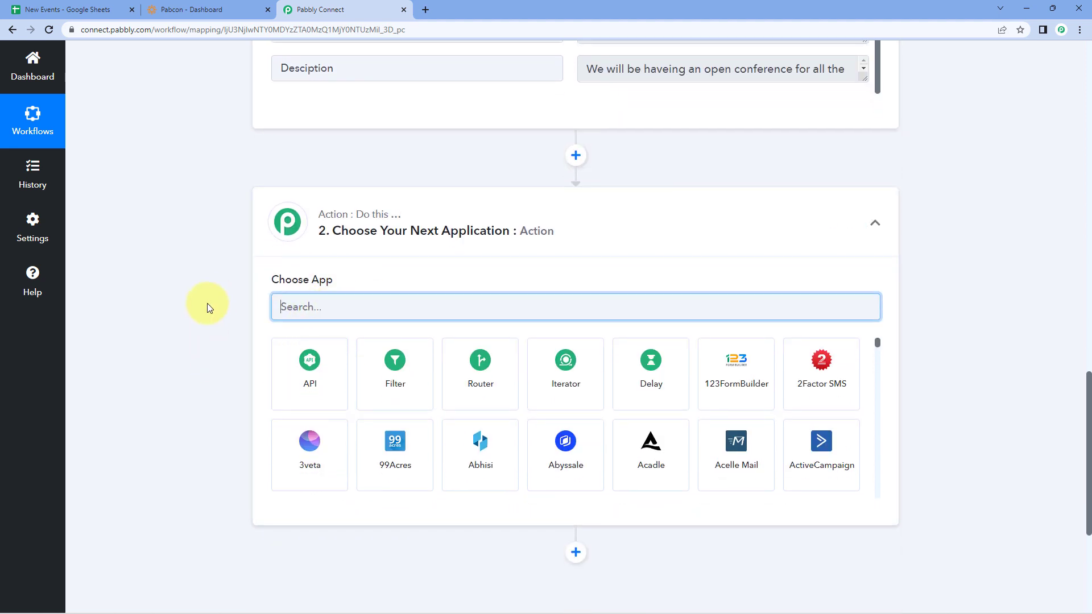
text(Wild)
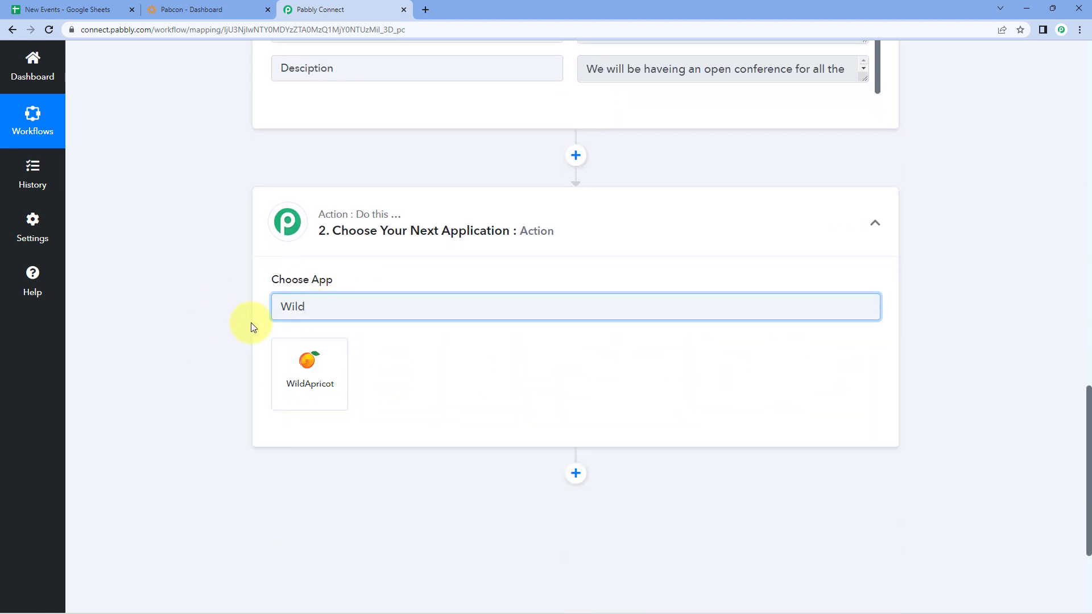
click(326, 361)
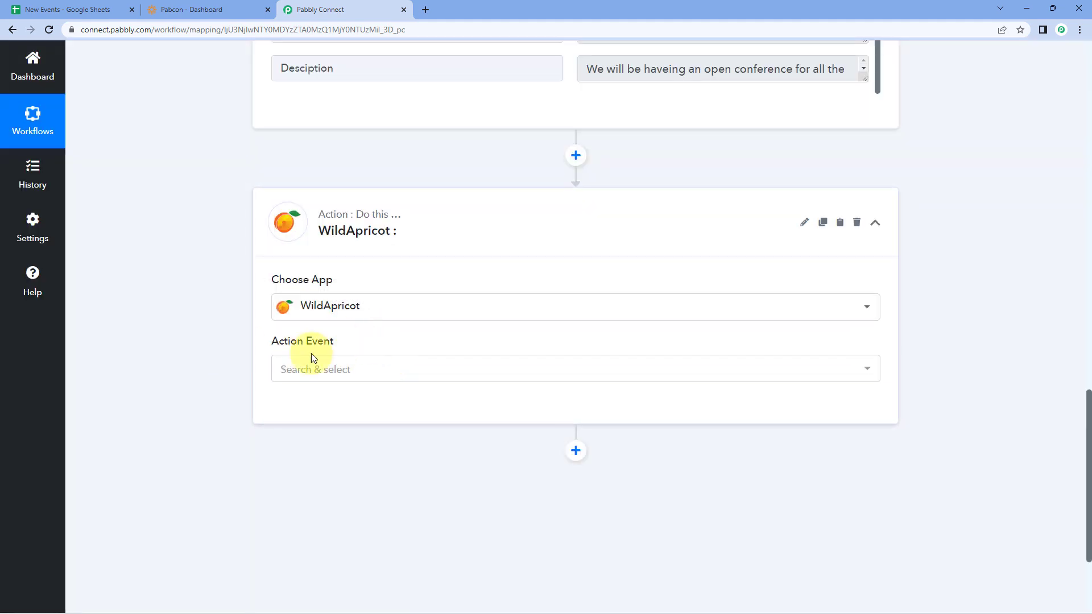
Set the WildApricot action event to Create Event and start adding a new connection
click(385, 373)
scroll(207, 343, down, 2)
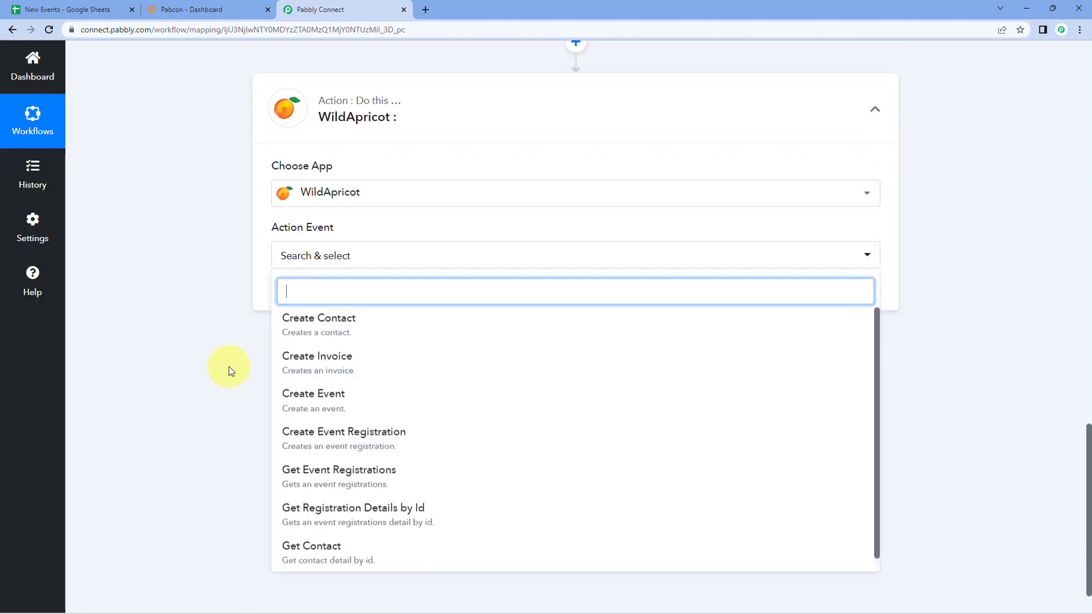
click(357, 399)
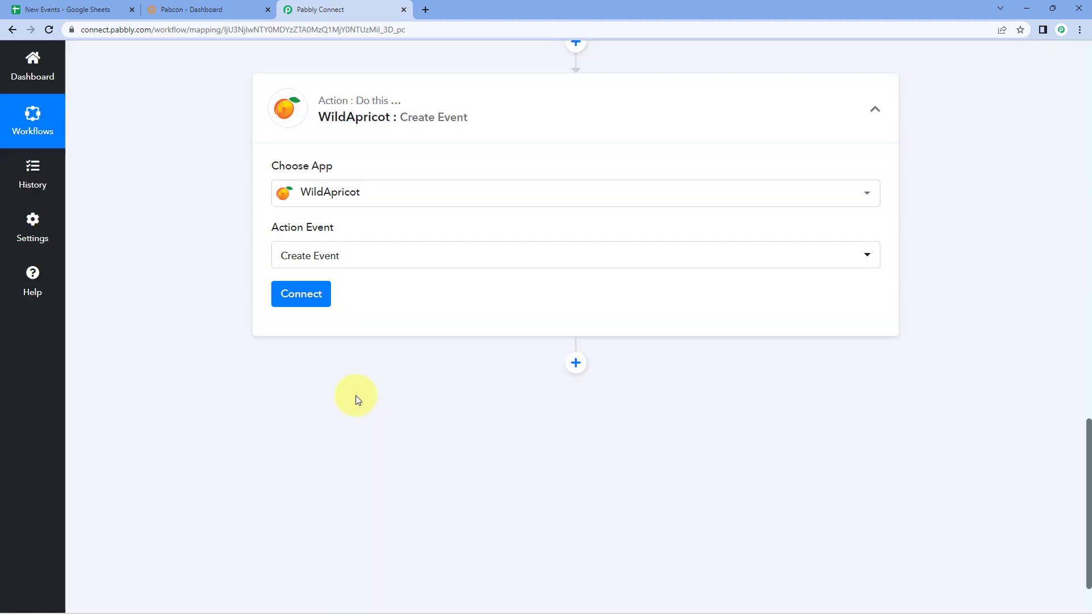
click(317, 295)
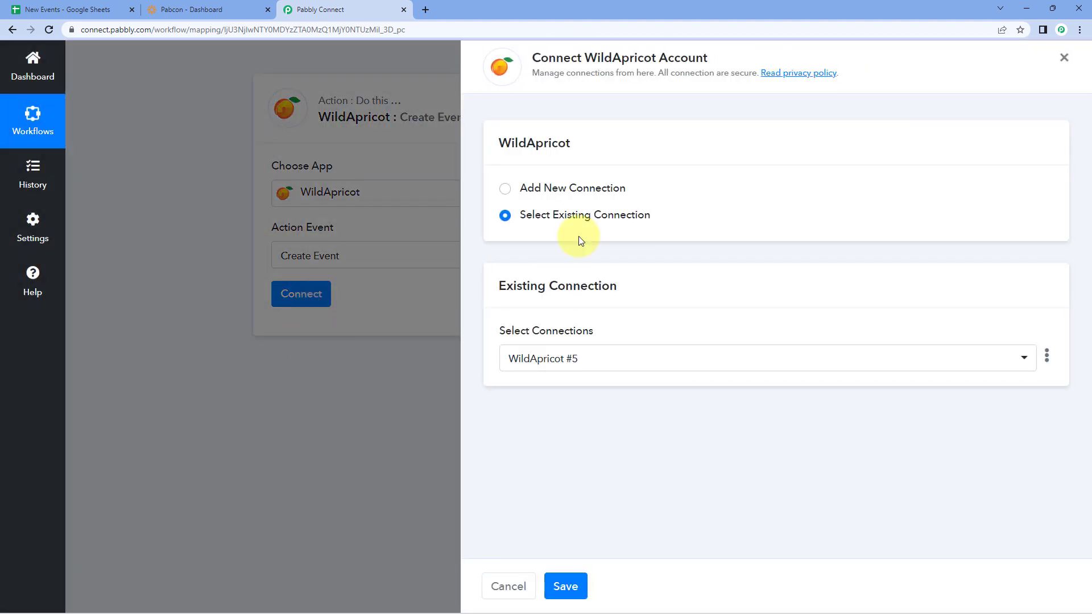
click(505, 189)
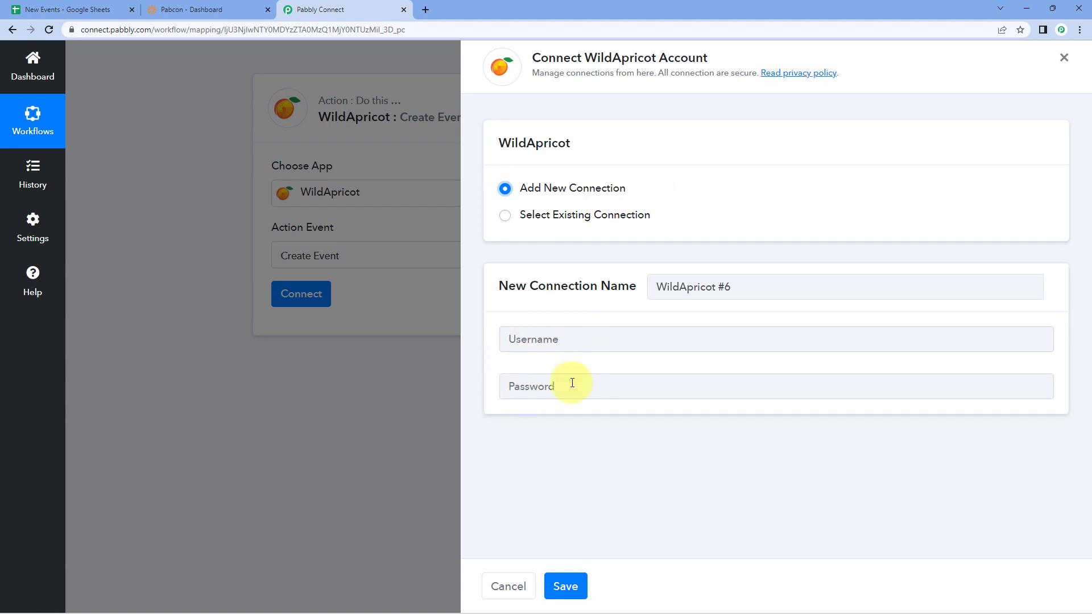
Enter APIKEY as the username of the new WildApricot connection
click(545, 340)
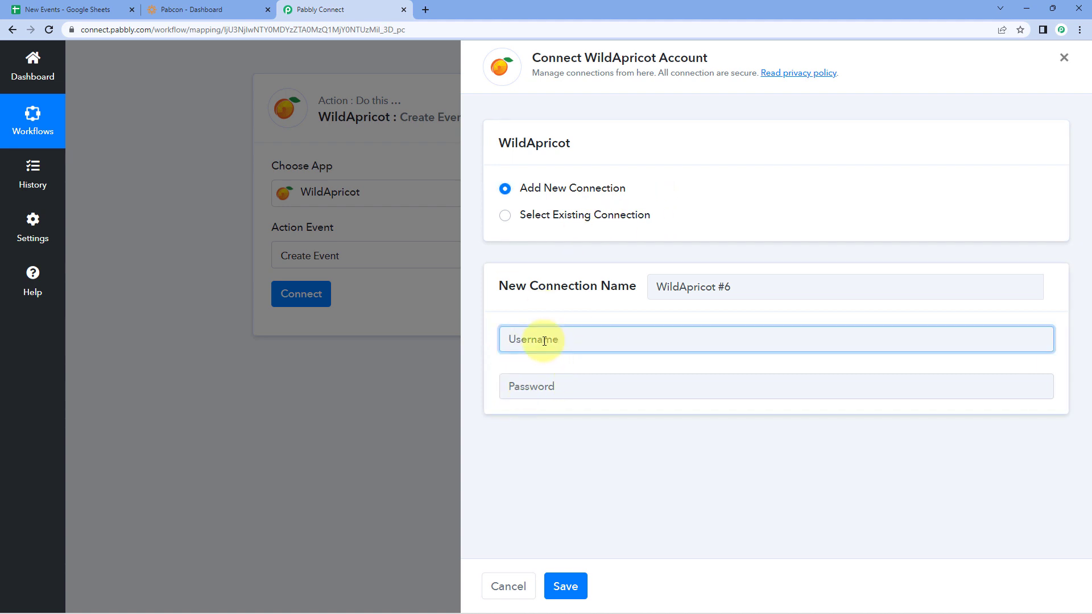
text(AK)
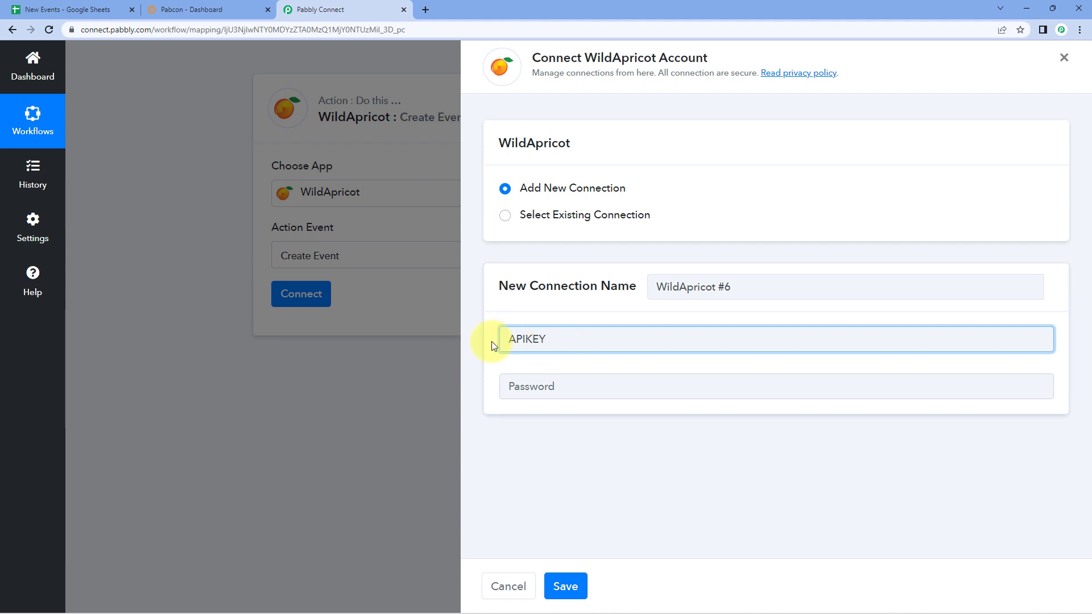
click(519, 385)
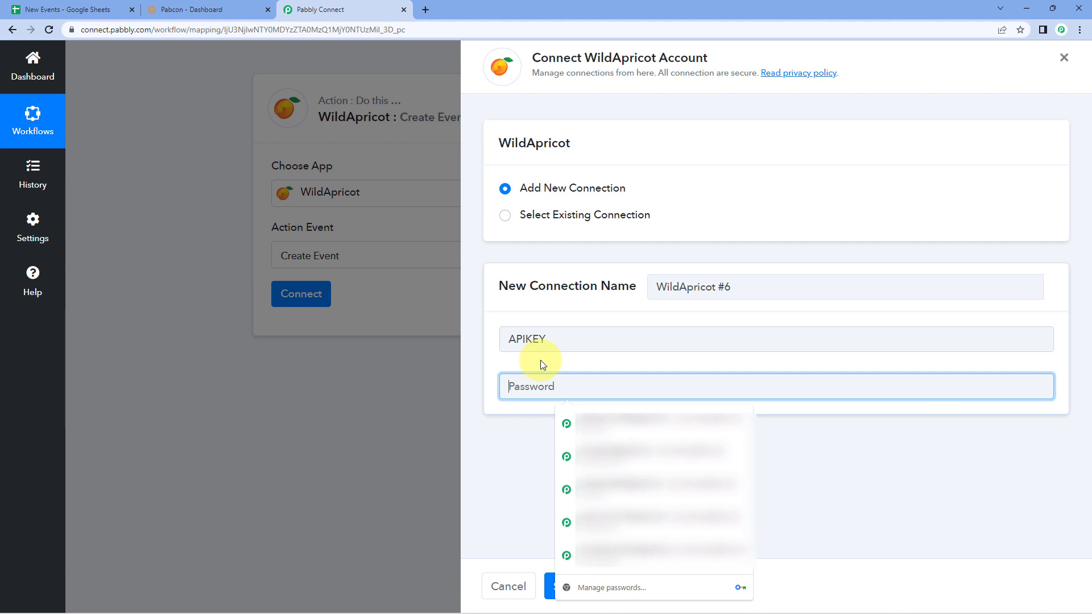
click(540, 360)
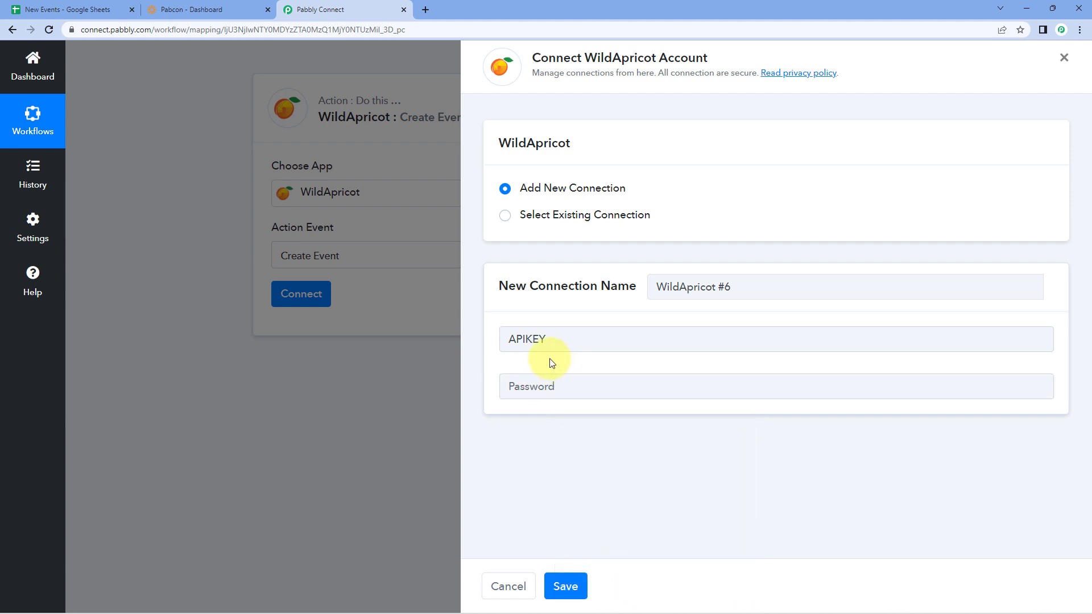
click(539, 339)
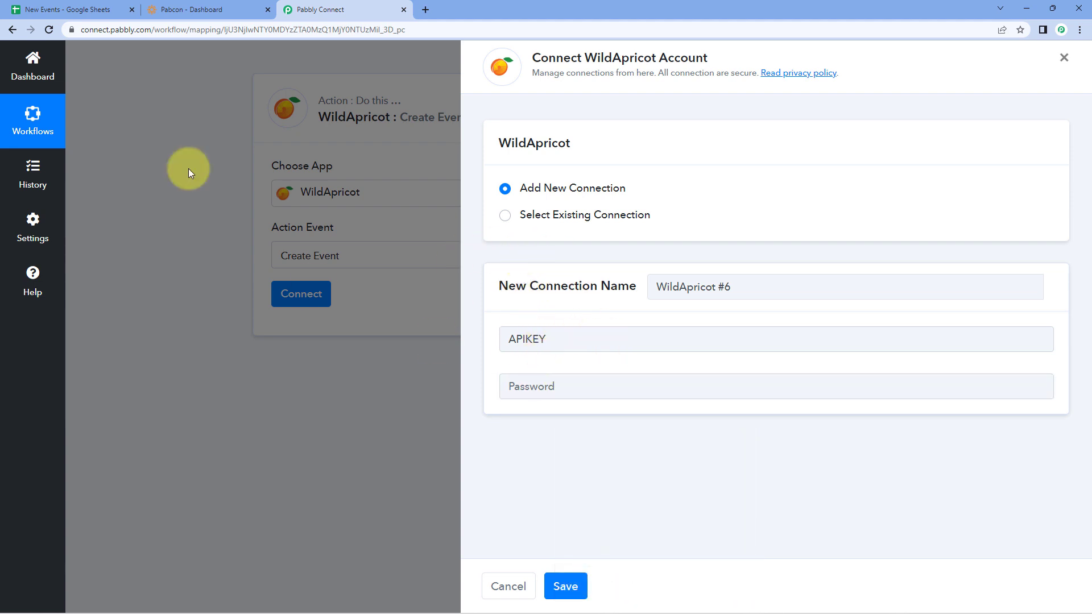
Switch to WildApricot and start authorizing a new server application from the global settings' authorized applications
click(187, 7)
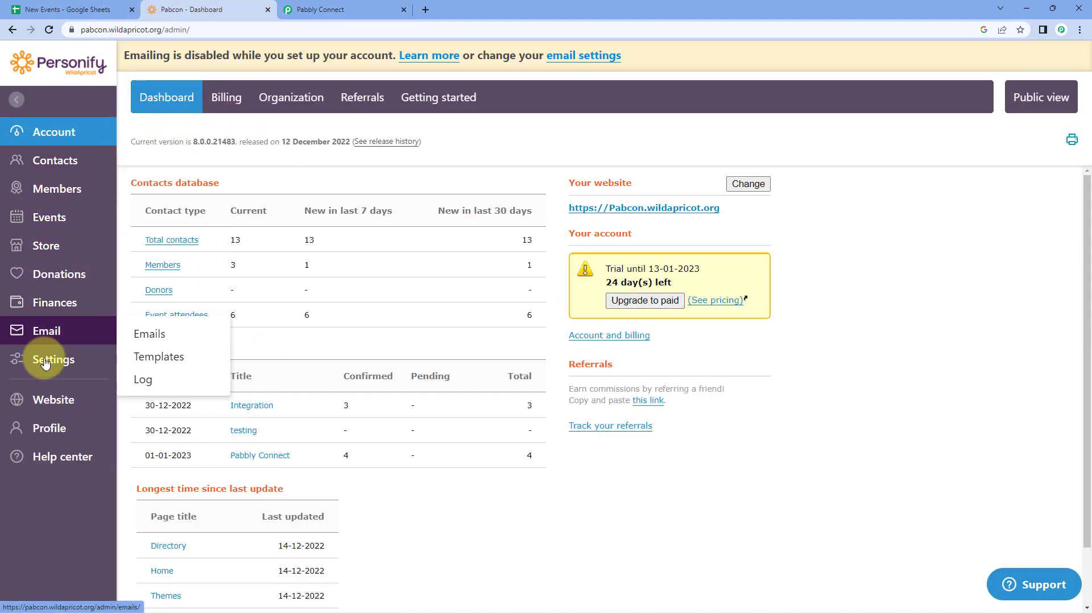
click(74, 361)
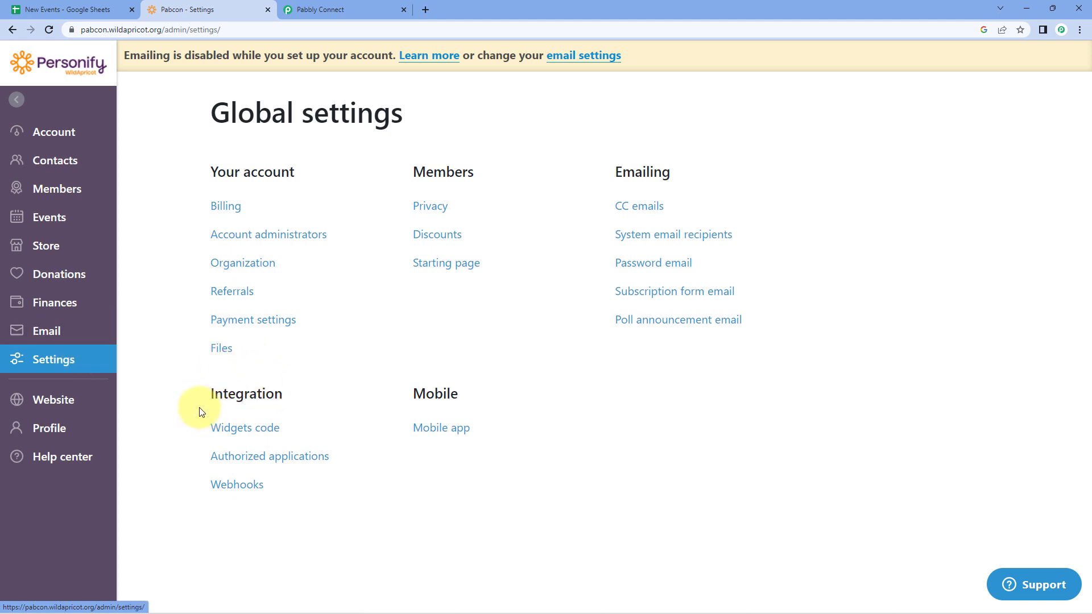
click(250, 462)
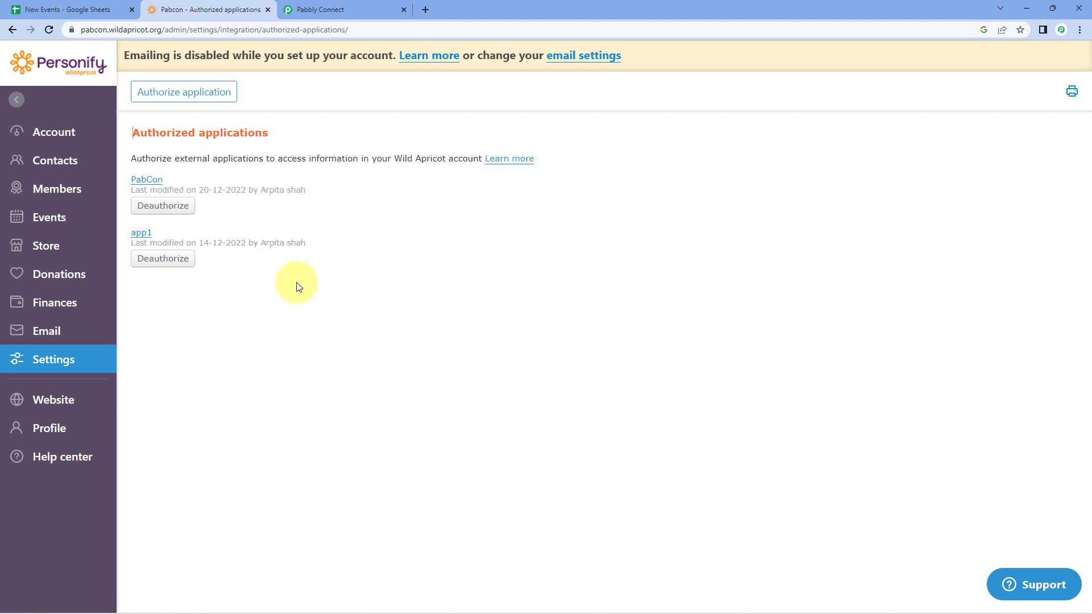
click(188, 95)
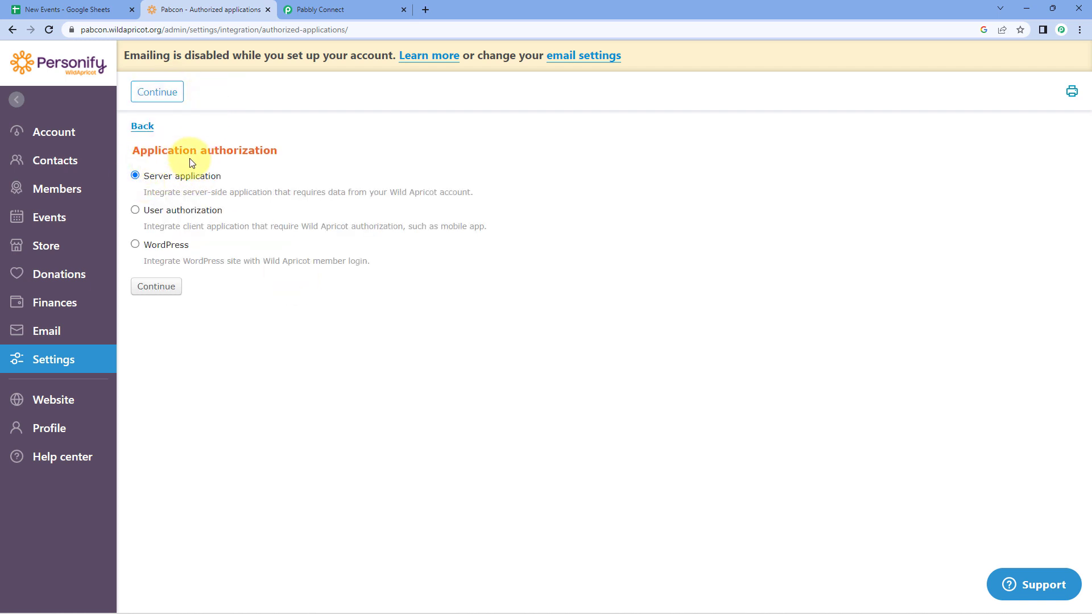
click(156, 291)
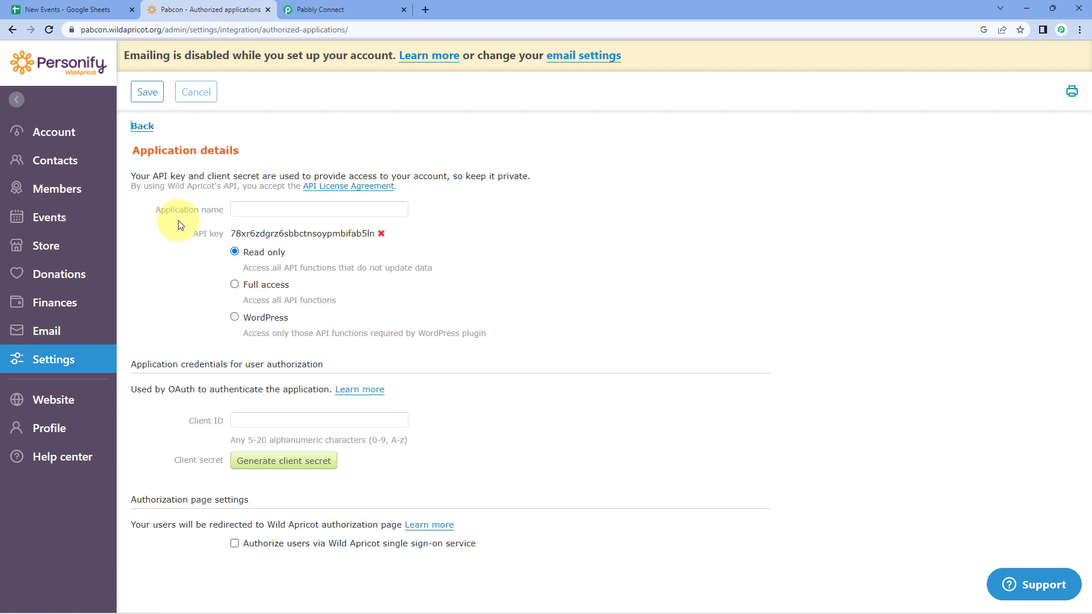
Name the new application Pabbly and grant its API key full access
click(258, 210)
text(Pabbly)
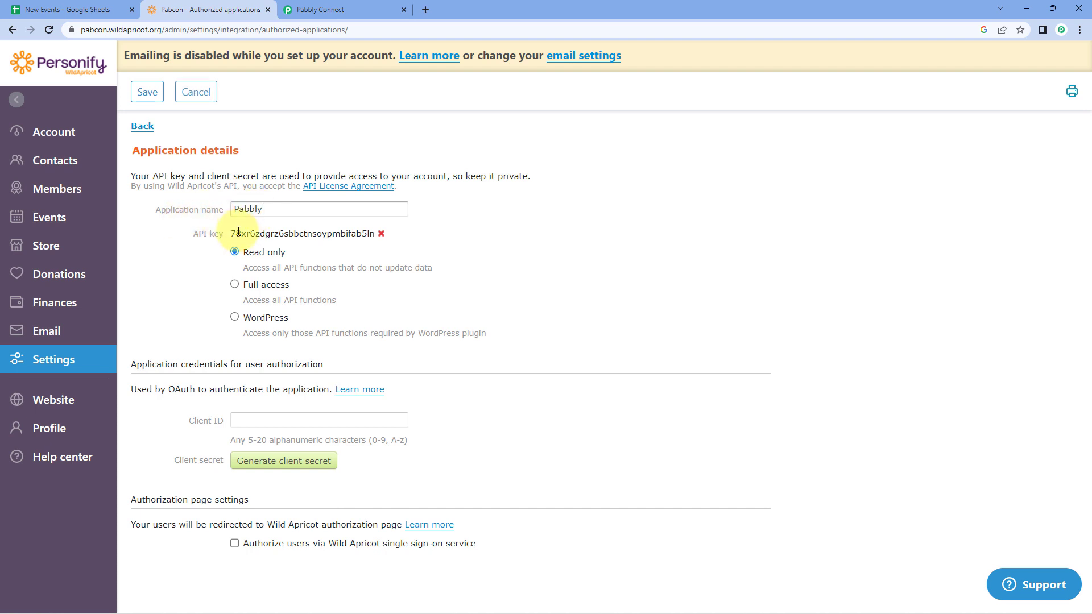
drag(231, 232, 378, 232)
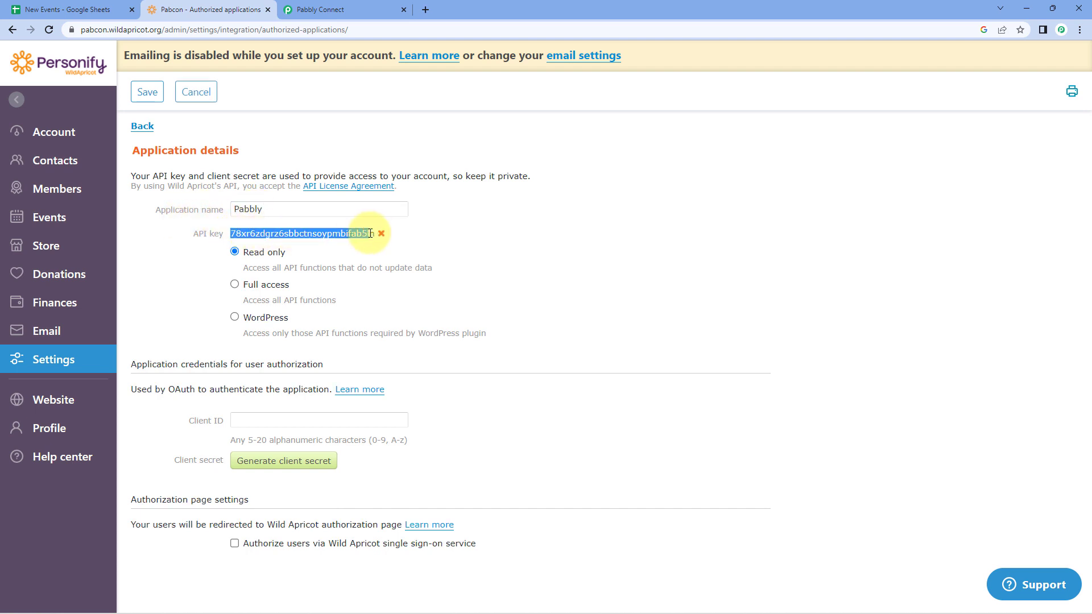
click(370, 233)
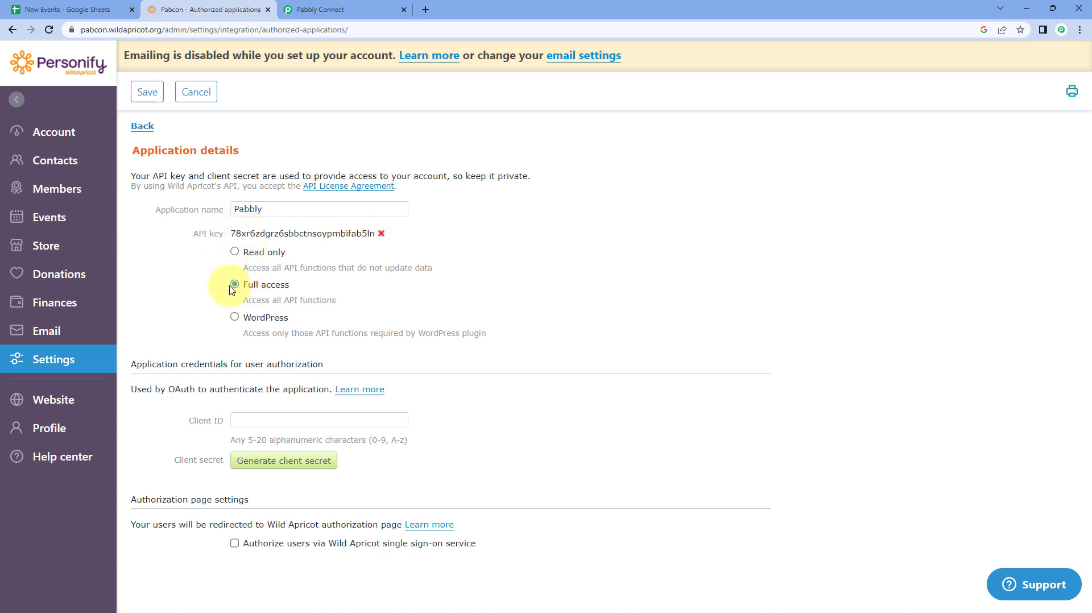
Copy the application's API key and paste it as the password of the new WildApricot connection in Pabbly Connect
drag(230, 235, 382, 233)
right_click(341, 234)
click(350, 244)
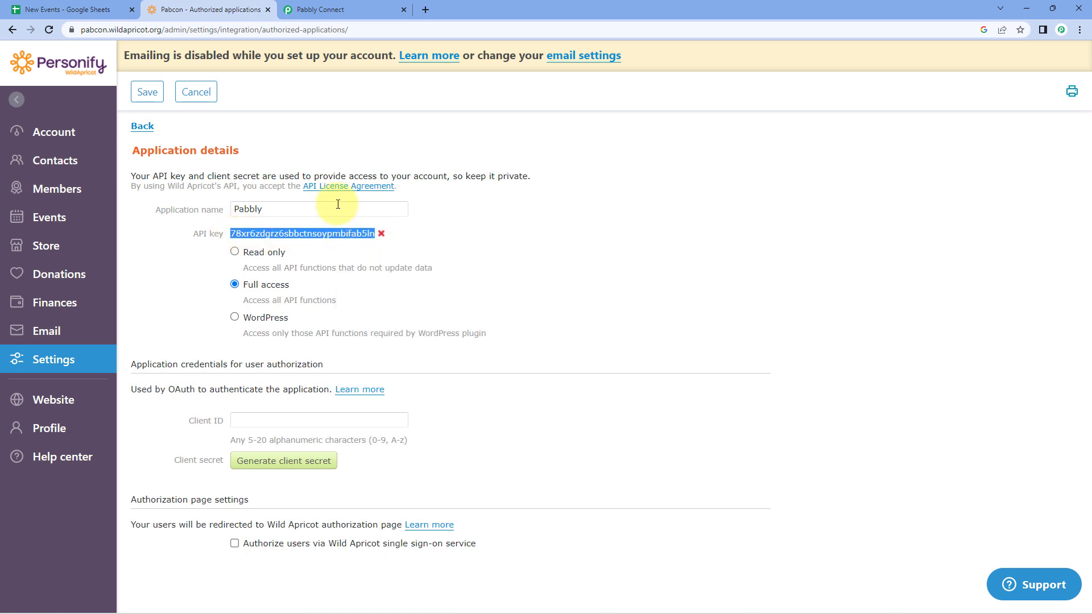
click(344, 7)
right_click(524, 388)
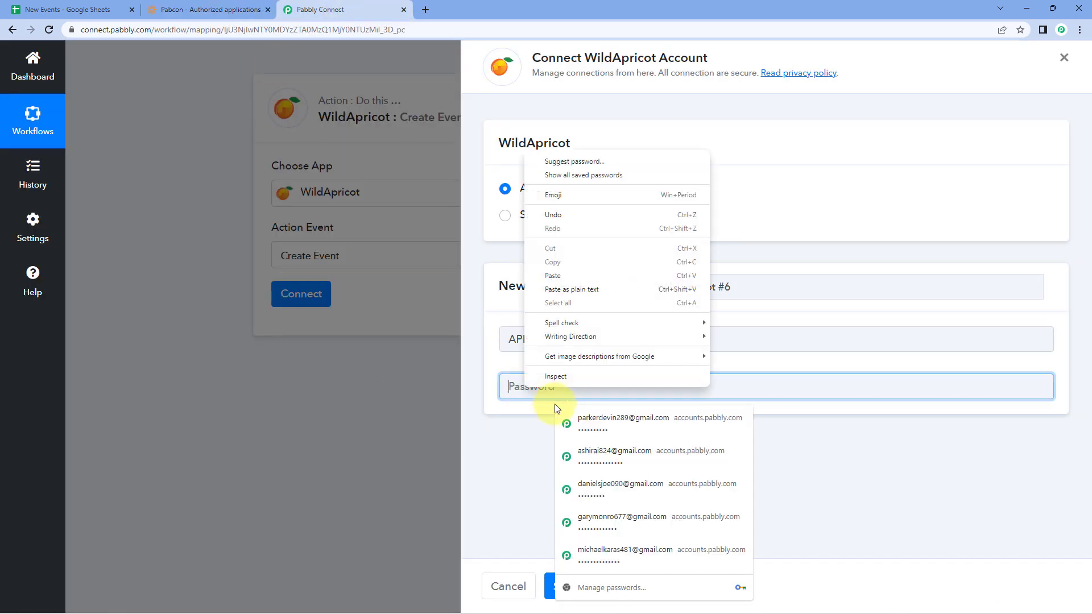
click(553, 275)
click(527, 408)
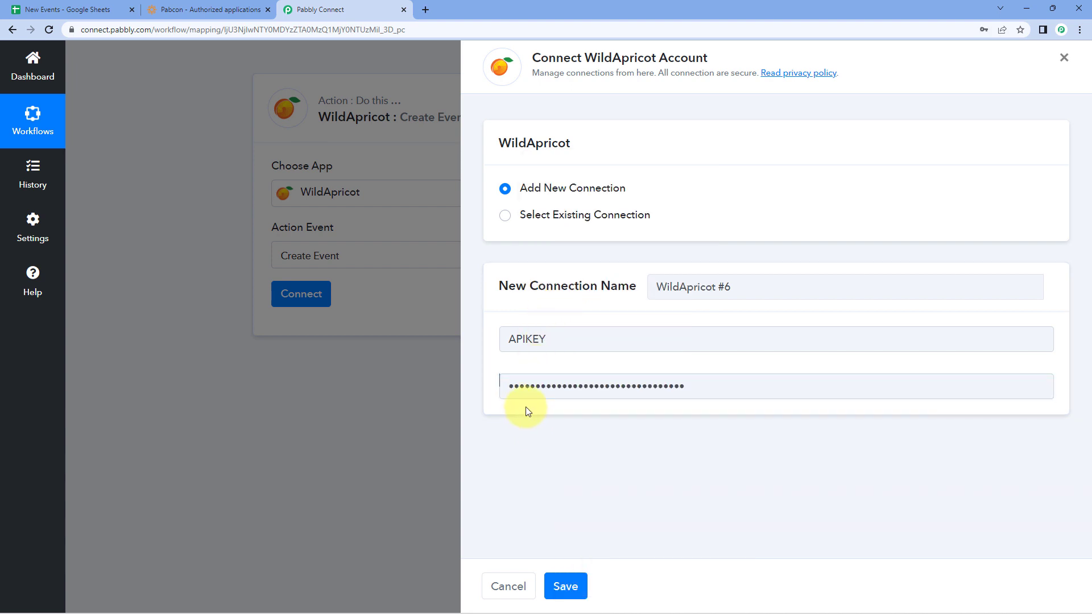
Return to WildApricot and save the Pabbly application's details
click(216, 9)
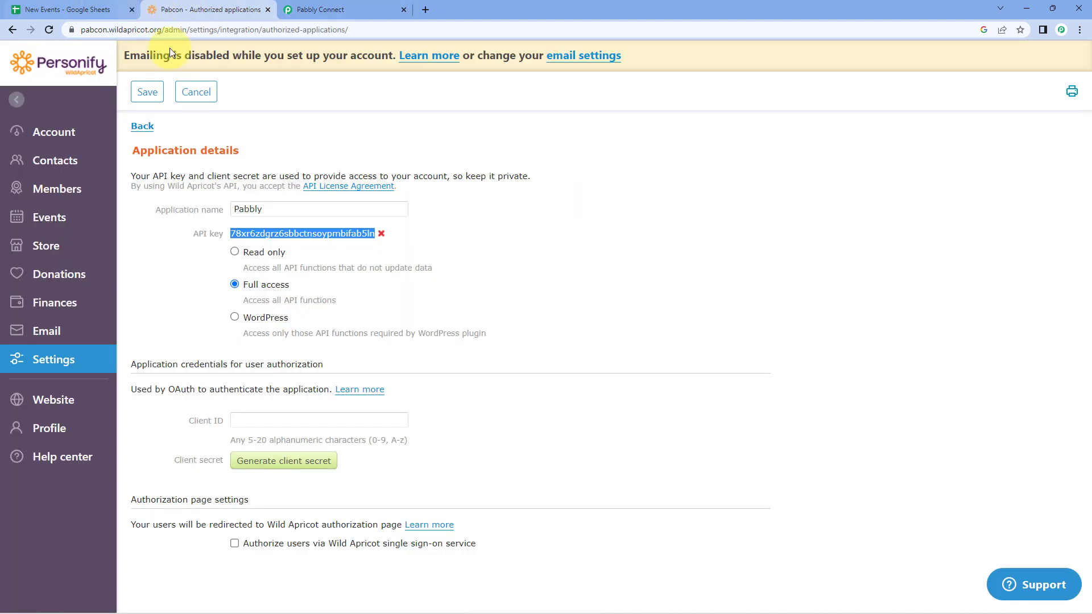
click(201, 259)
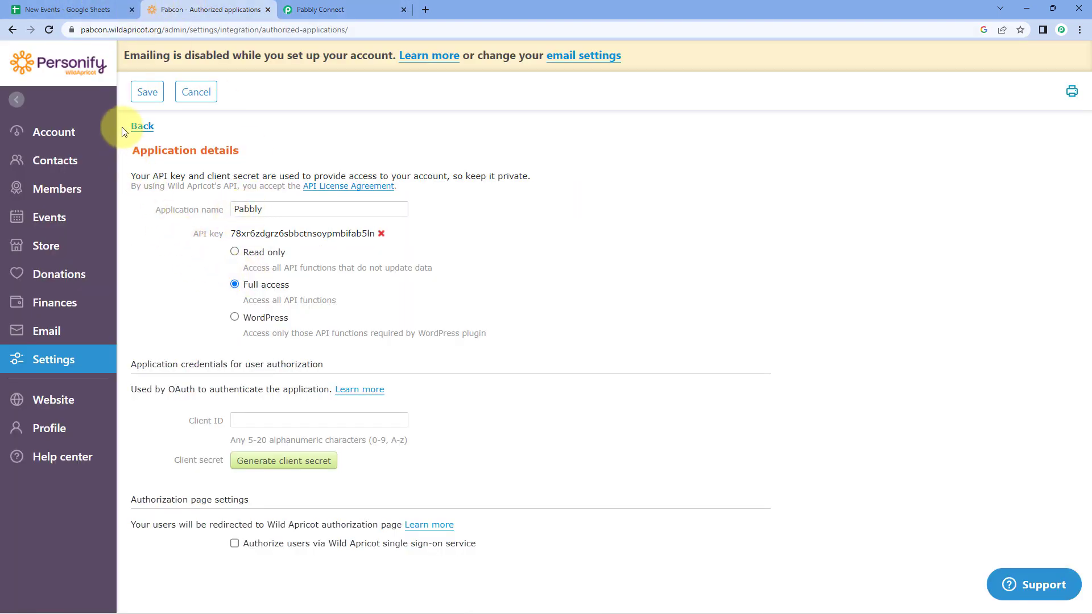
click(147, 93)
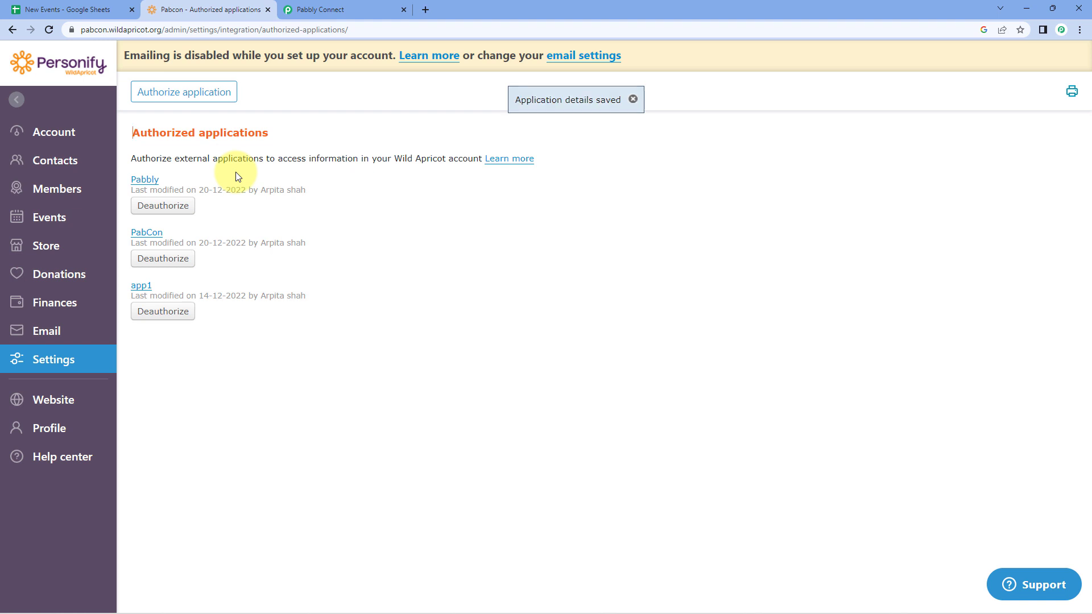
Switch to Pabbly Connect, save the new WildApricot connection and select Pabcon as the account ID
click(365, 9)
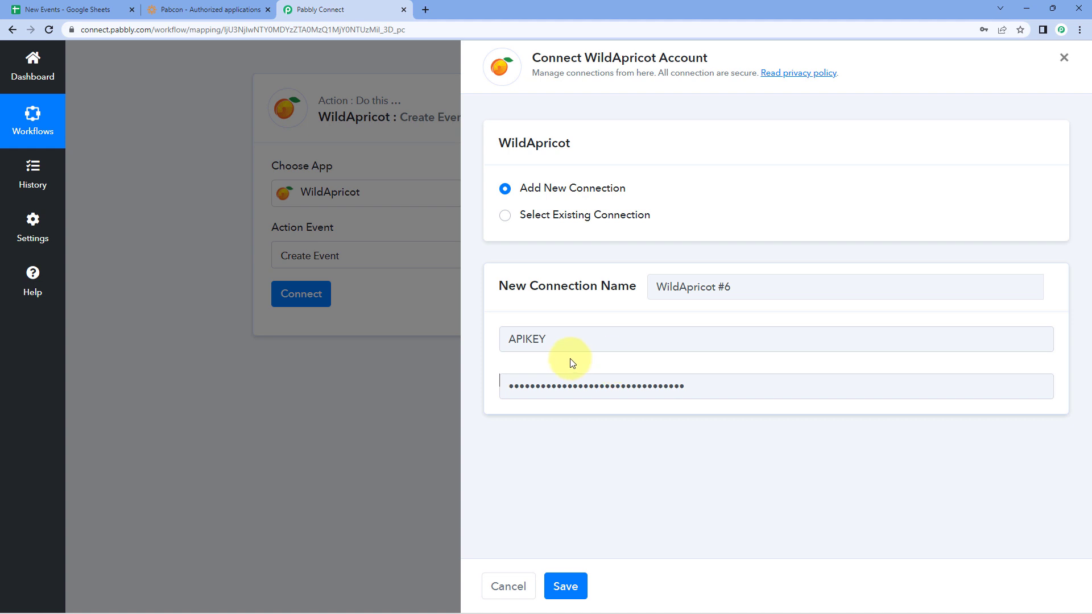
click(576, 589)
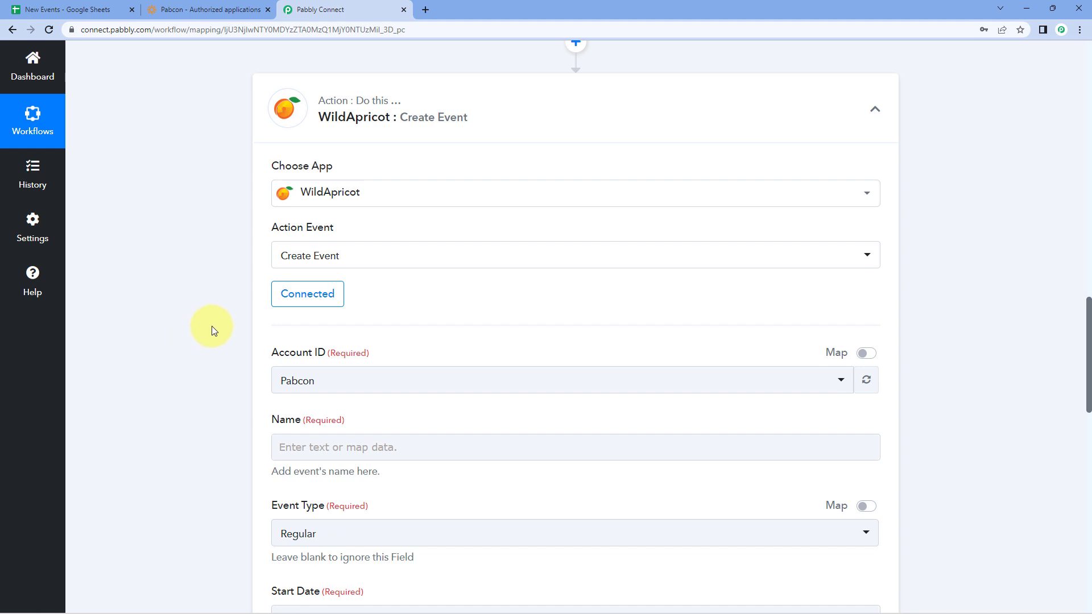
scroll(212, 326, down, 3)
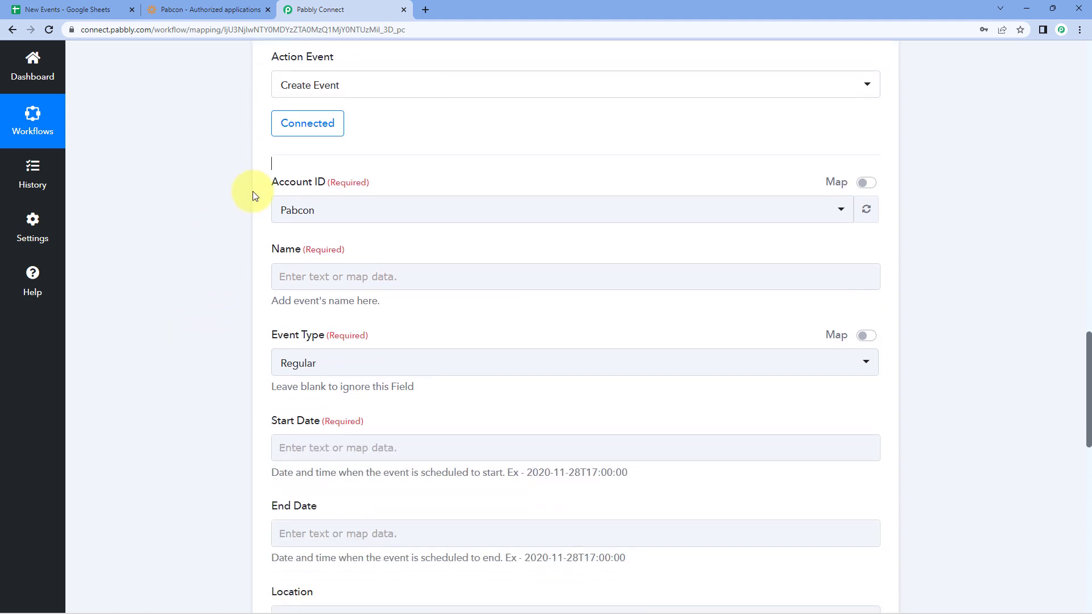
click(417, 214)
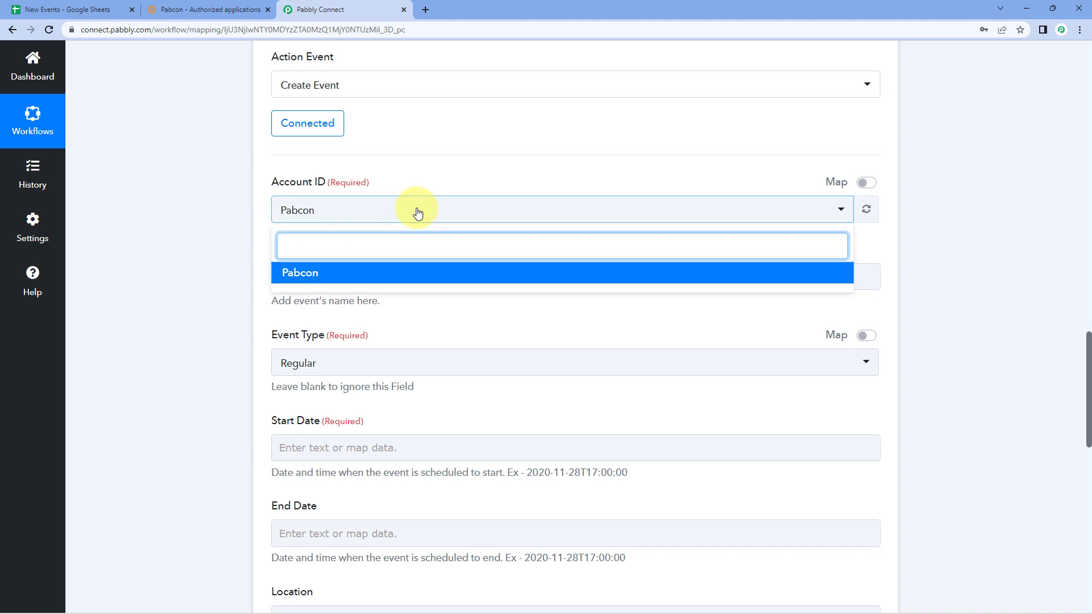
scroll(432, 156, up, 2)
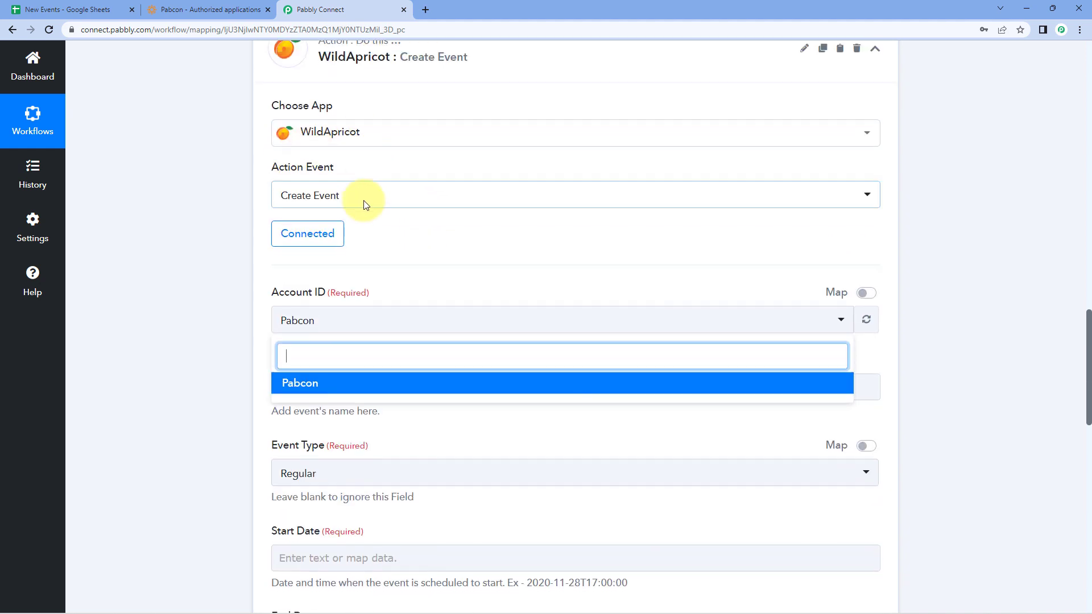
scroll(333, 250, down, 1)
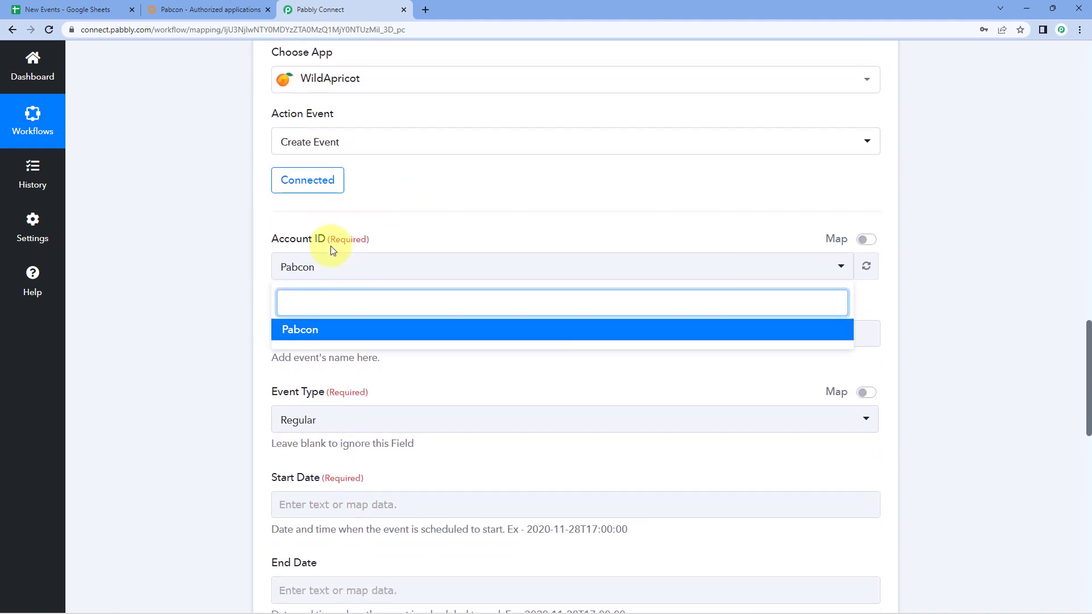
click(324, 340)
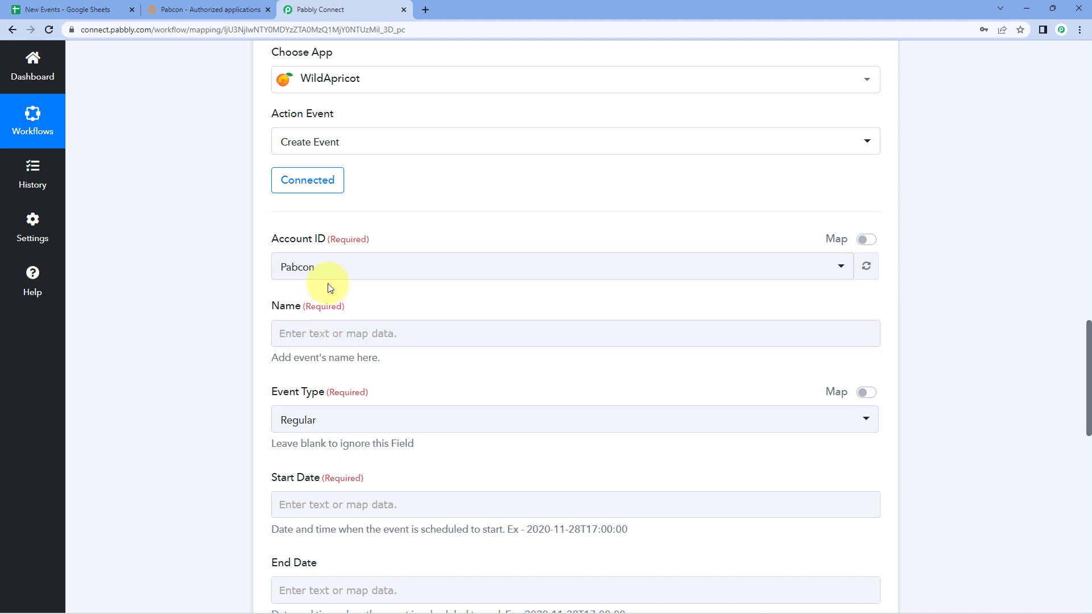
Check the received event name and map the Name field to Event Name from the Google Sheets step
scroll(230, 278, down, 1)
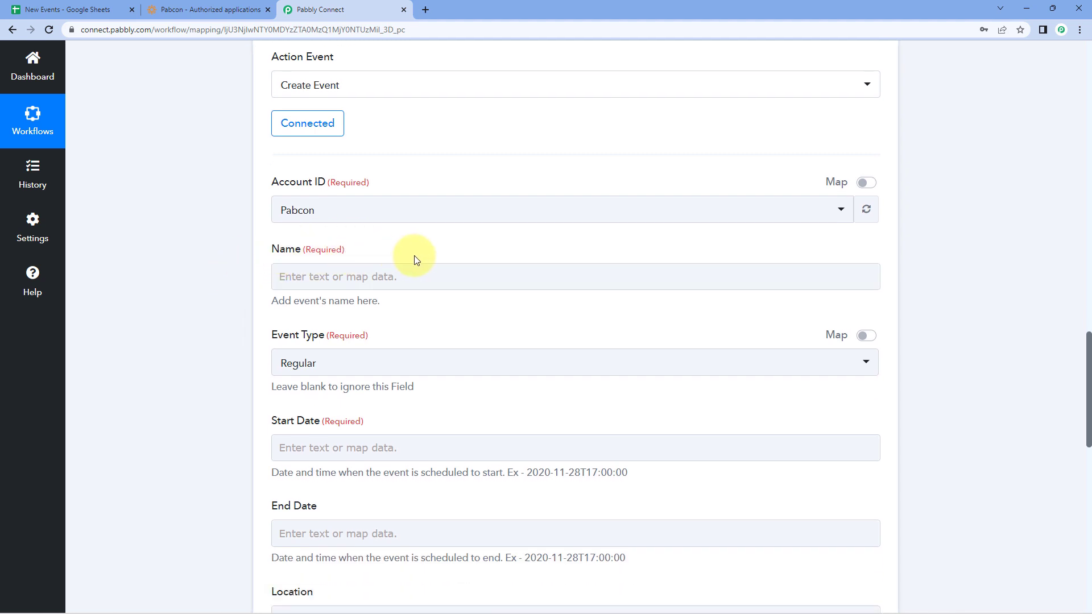
scroll(428, 280, up, 10)
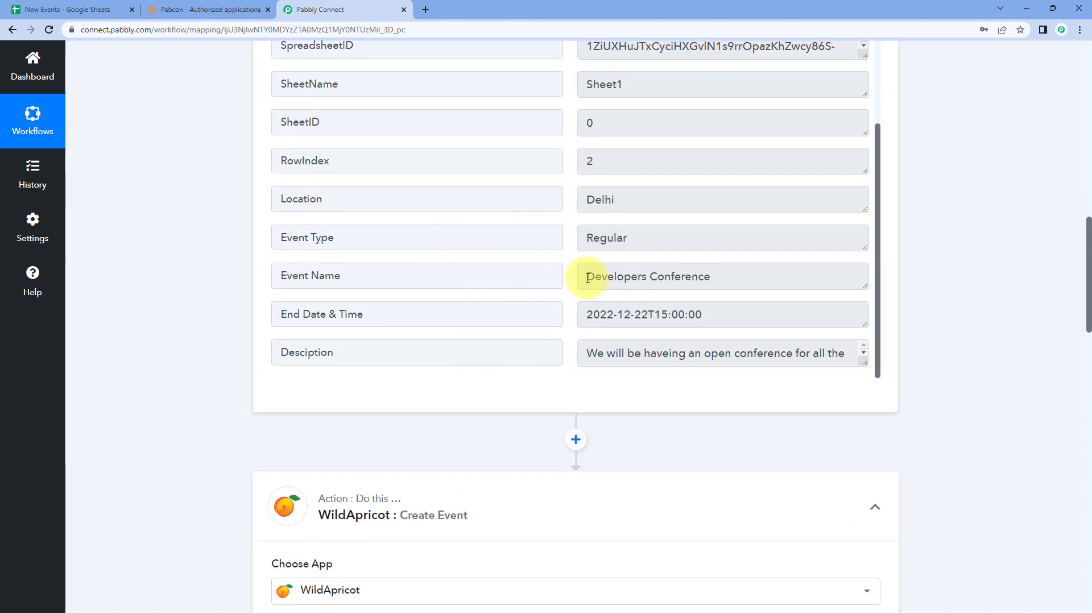
drag(585, 276, 736, 276)
click(728, 281)
click(585, 276)
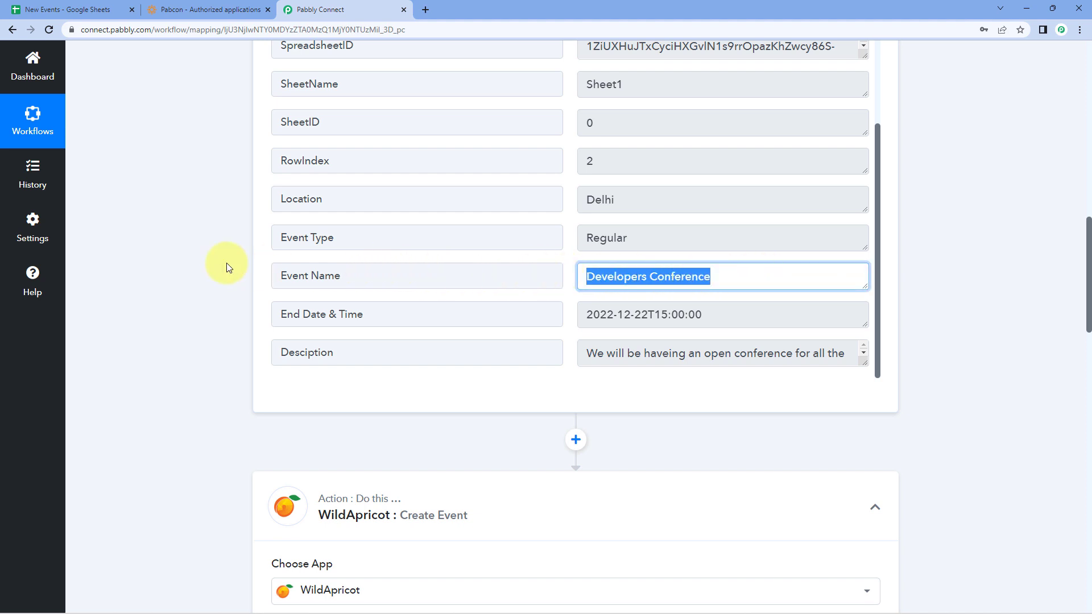
scroll(226, 262, down, 9)
scroll(317, 276, down, 2)
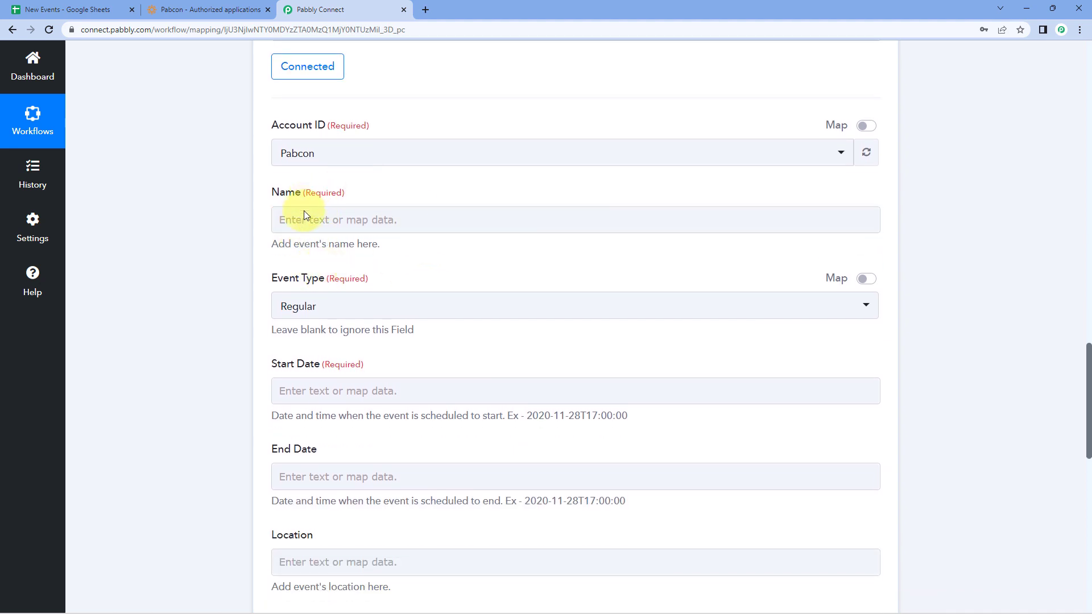
click(287, 220)
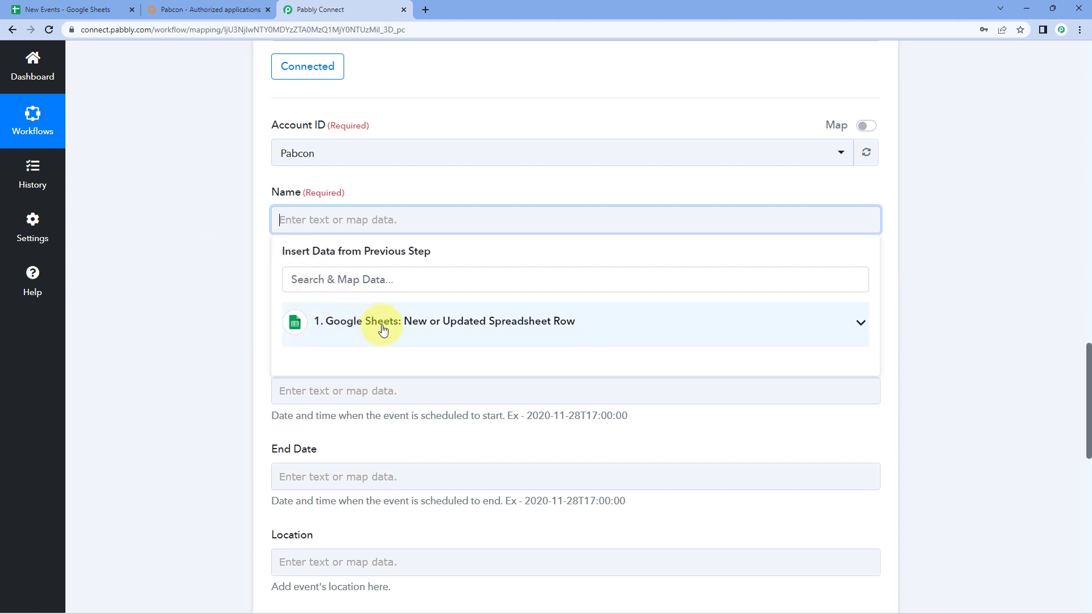
click(419, 324)
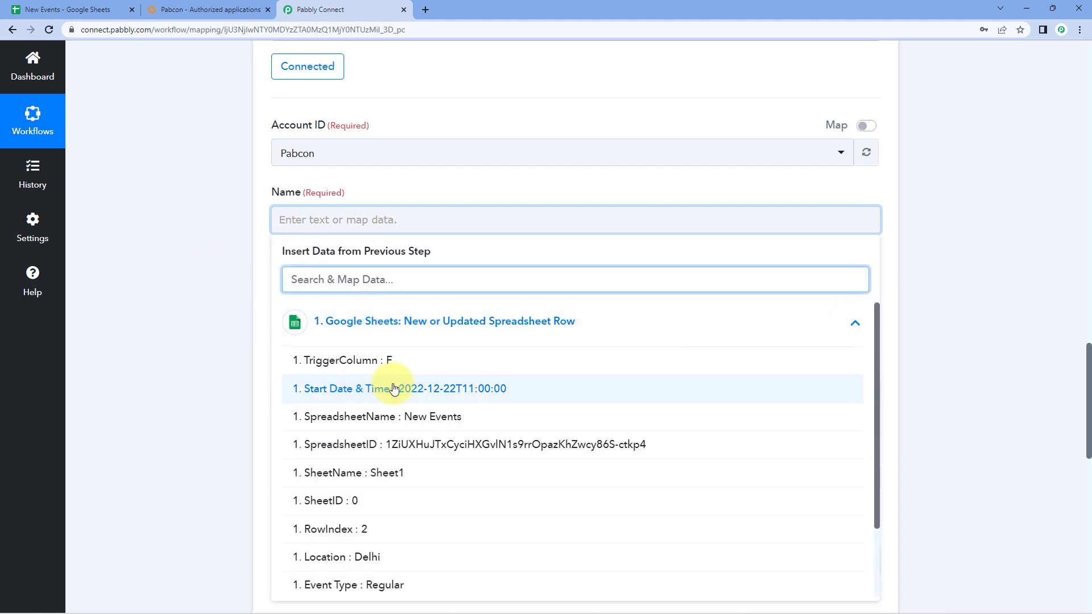
scroll(381, 364, down, 2)
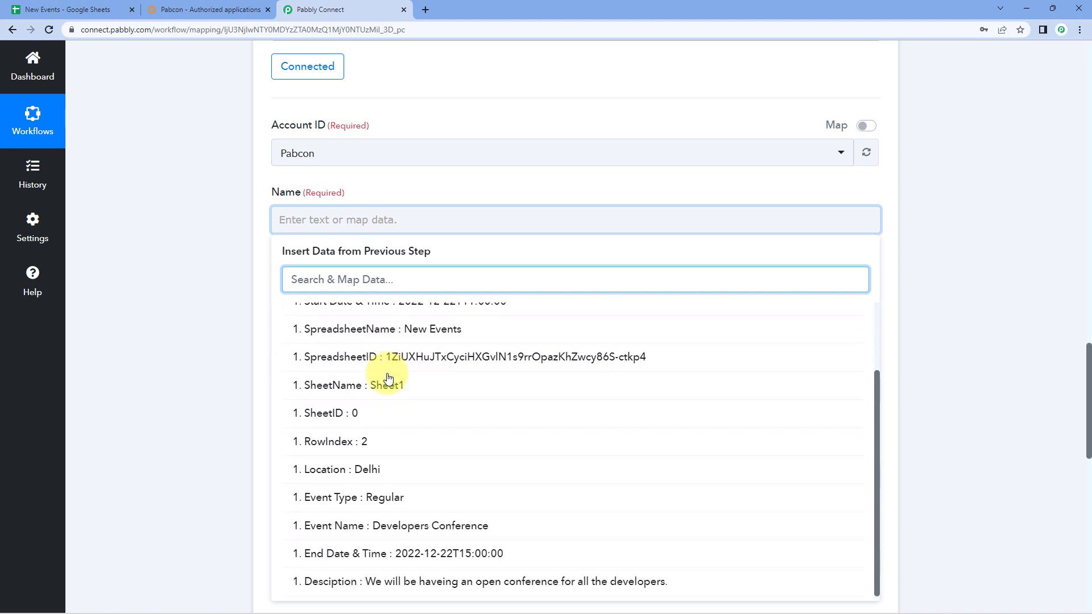
click(366, 526)
click(230, 236)
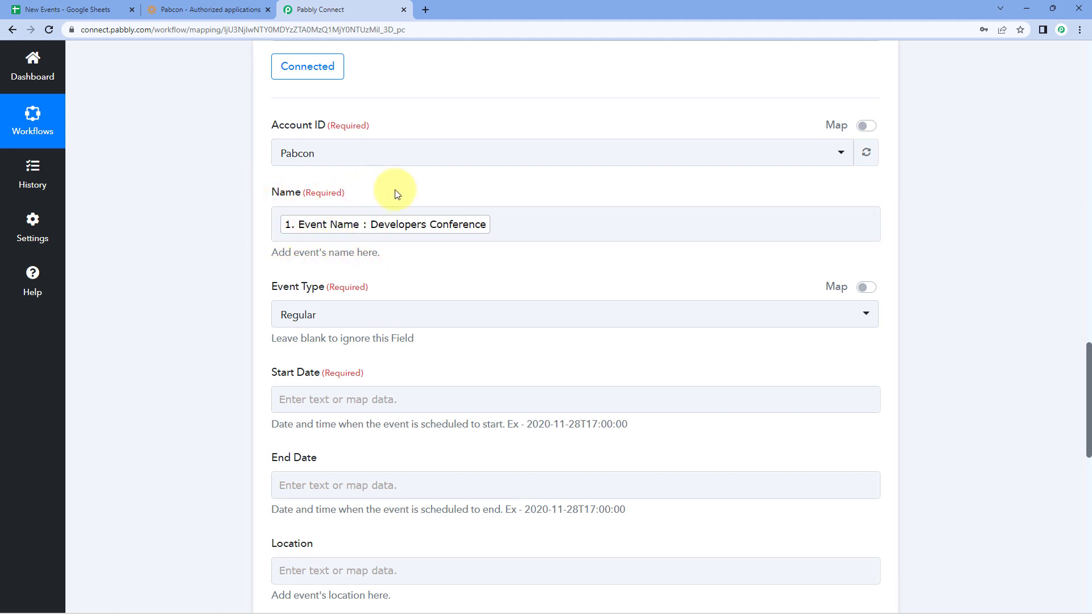
Compare the action's Event Type options with the Event Type cell in the New Events sheet and the response received in Pabbly Connect
scroll(432, 199, down, 1)
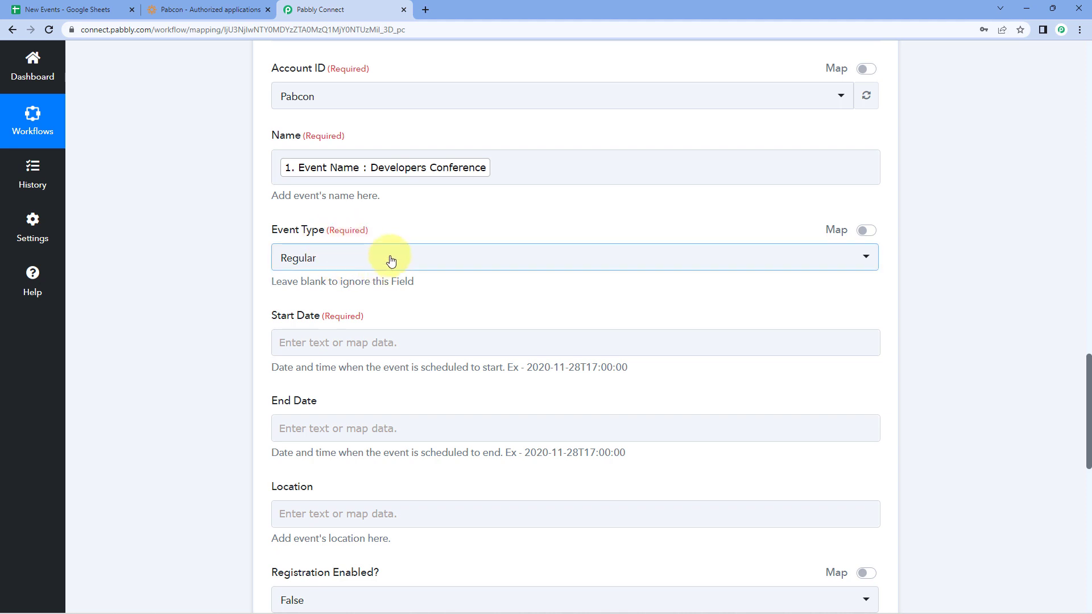
click(390, 261)
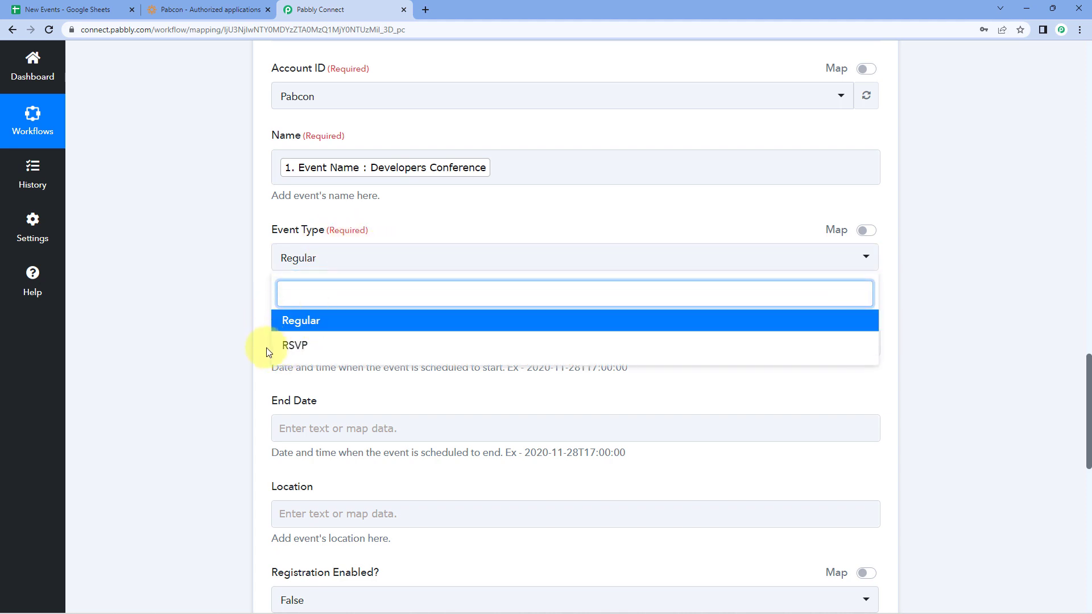
click(304, 275)
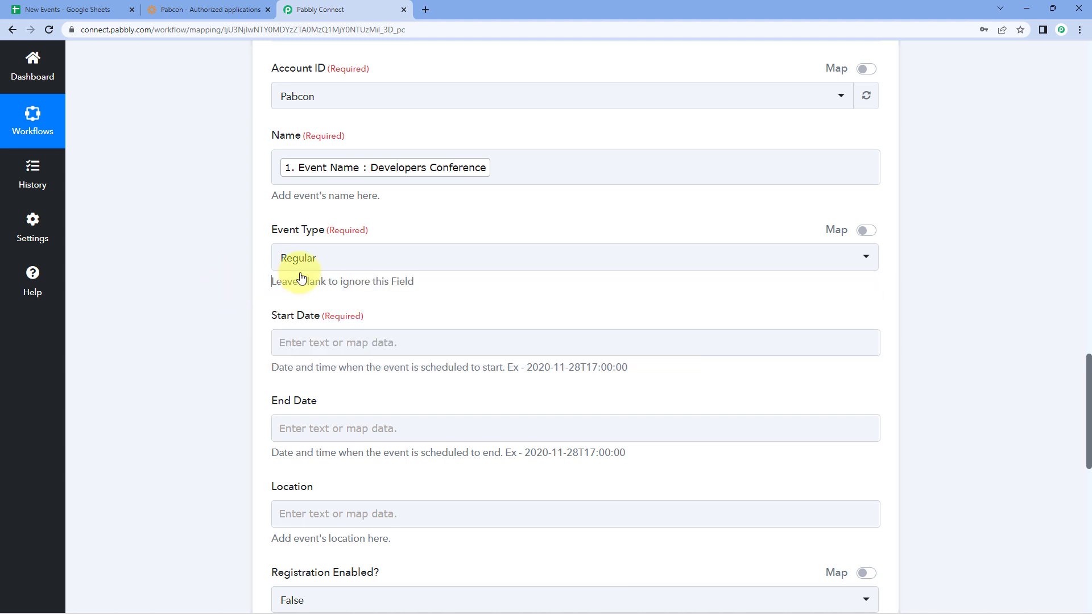
click(85, 10)
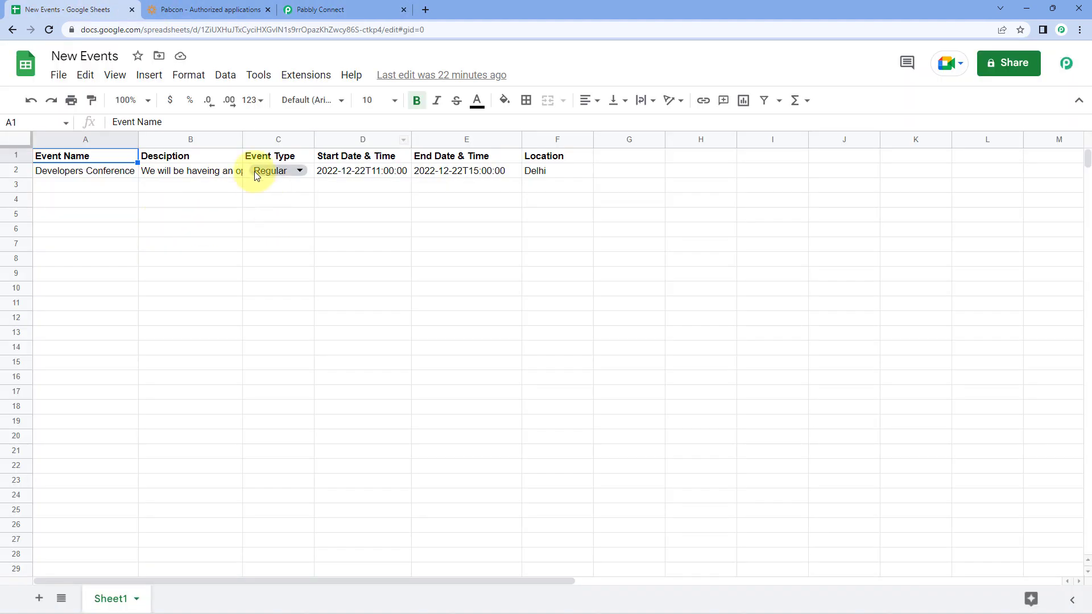
click(254, 172)
click(230, 173)
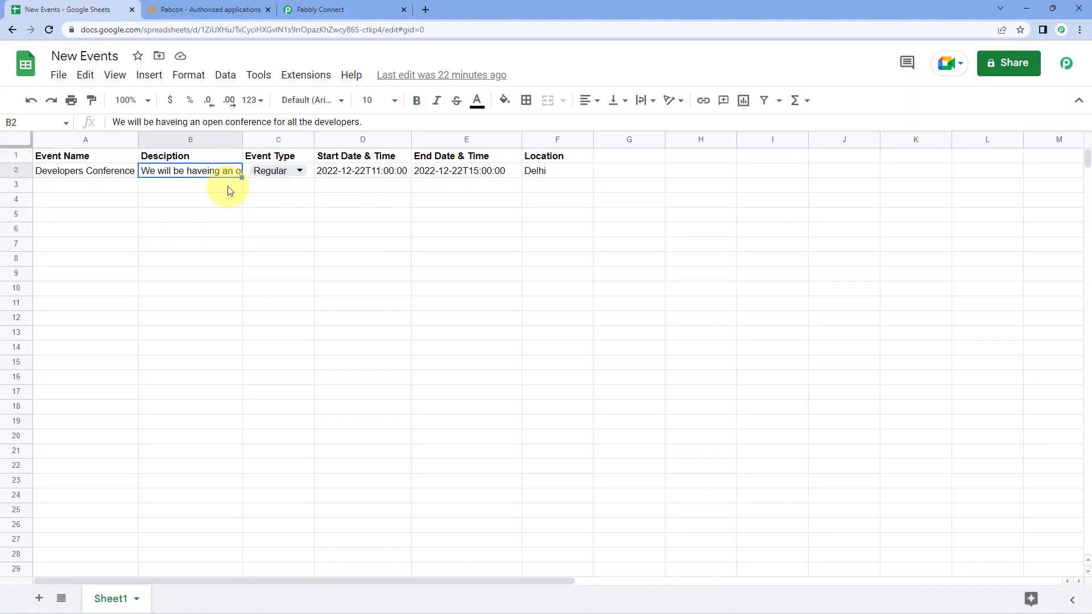
click(300, 171)
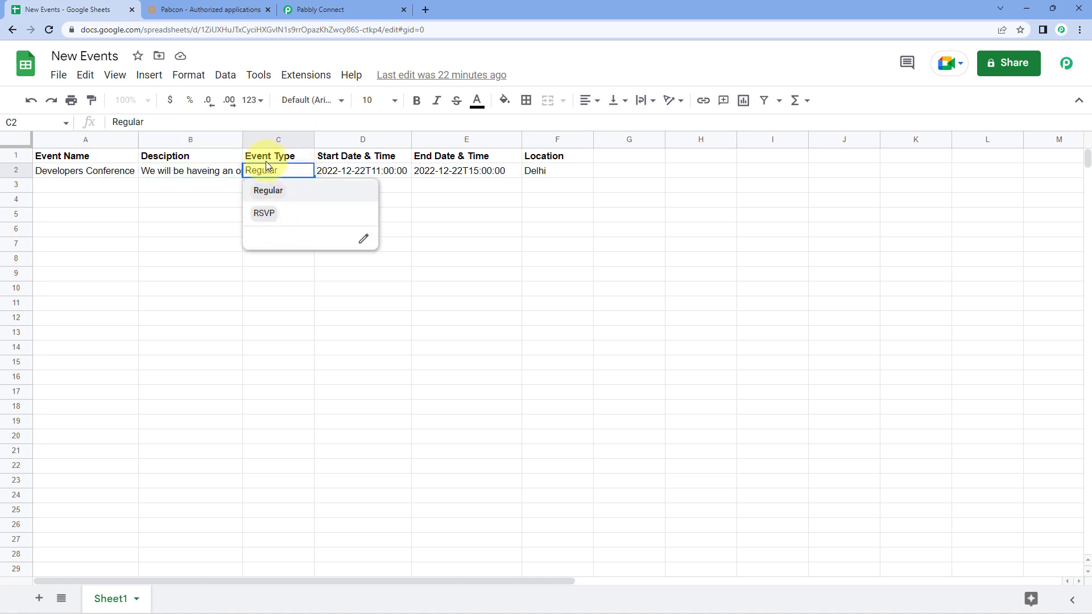
click(207, 201)
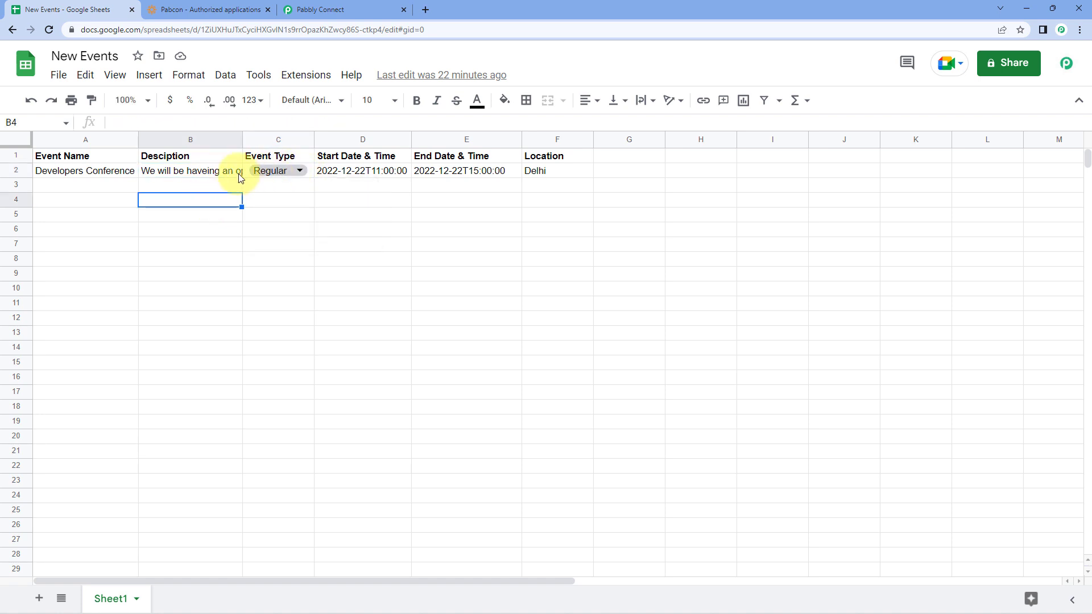
click(319, 10)
scroll(246, 206, up, 10)
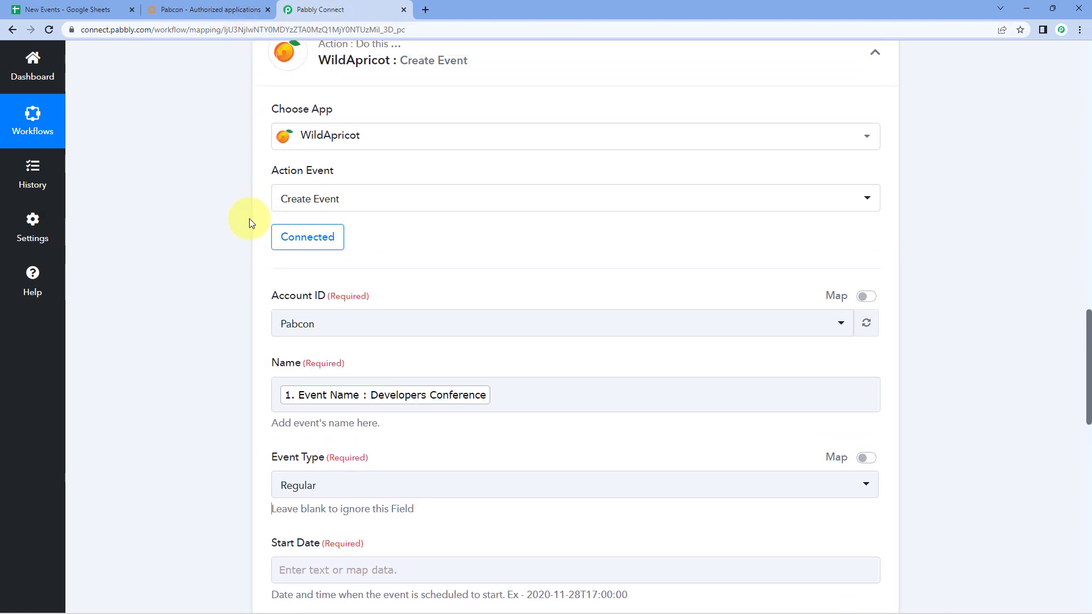
click(609, 182)
double_click(610, 182)
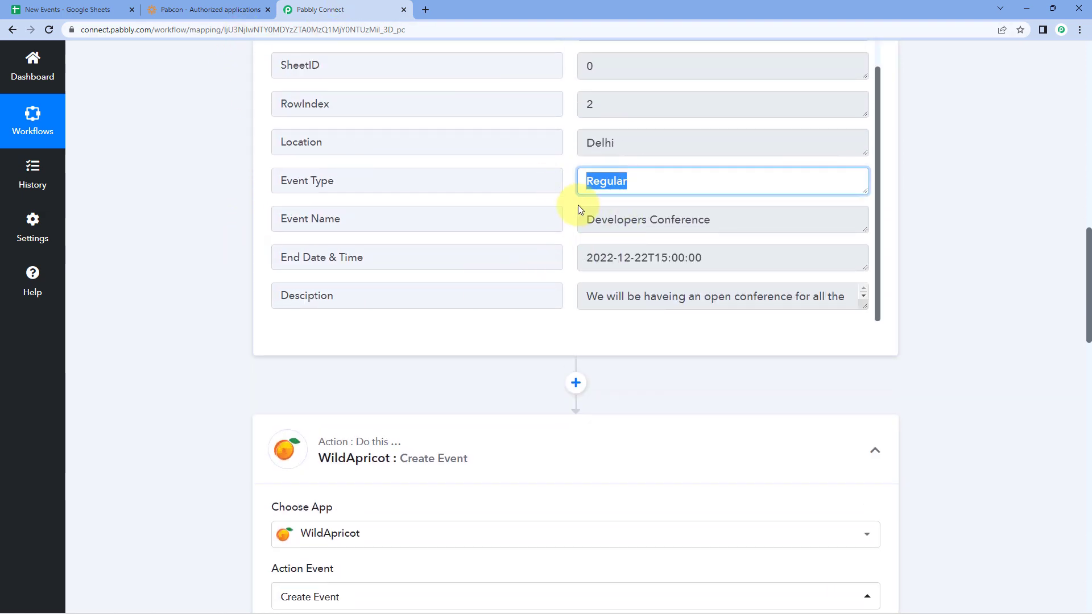
Enable mapping for the Event Type field and replace its fixed value with Event Type from the Google Sheets step
scroll(250, 353, down, 10)
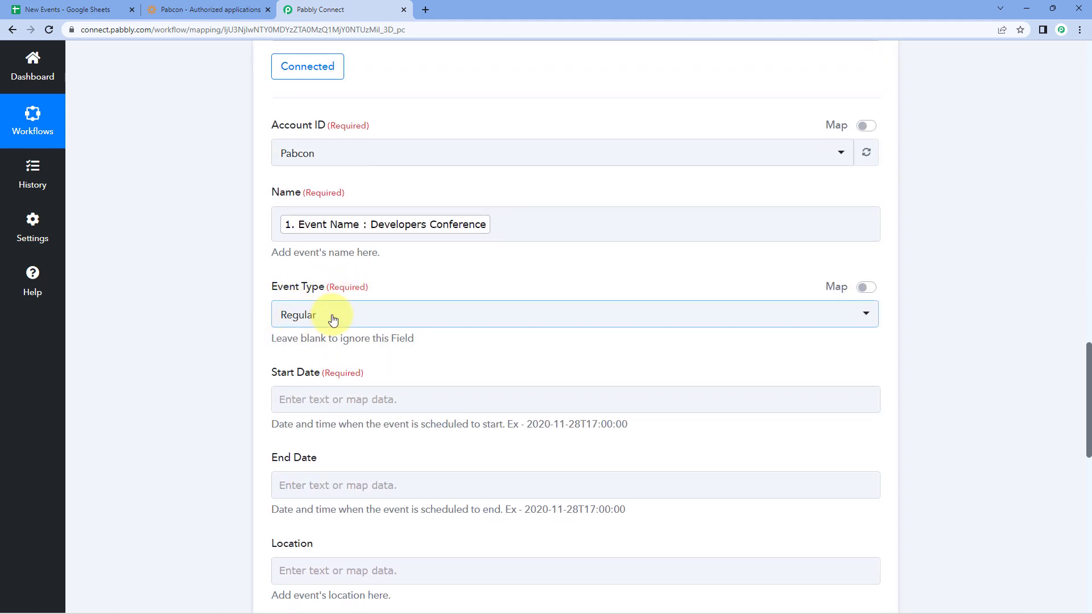
scroll(479, 283, down, 1)
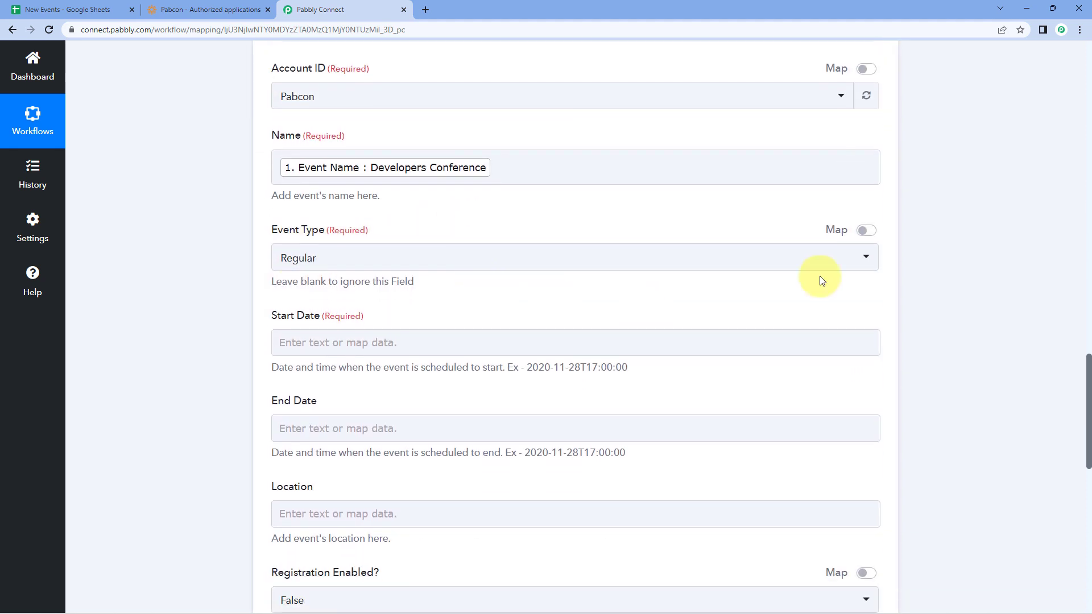
click(856, 231)
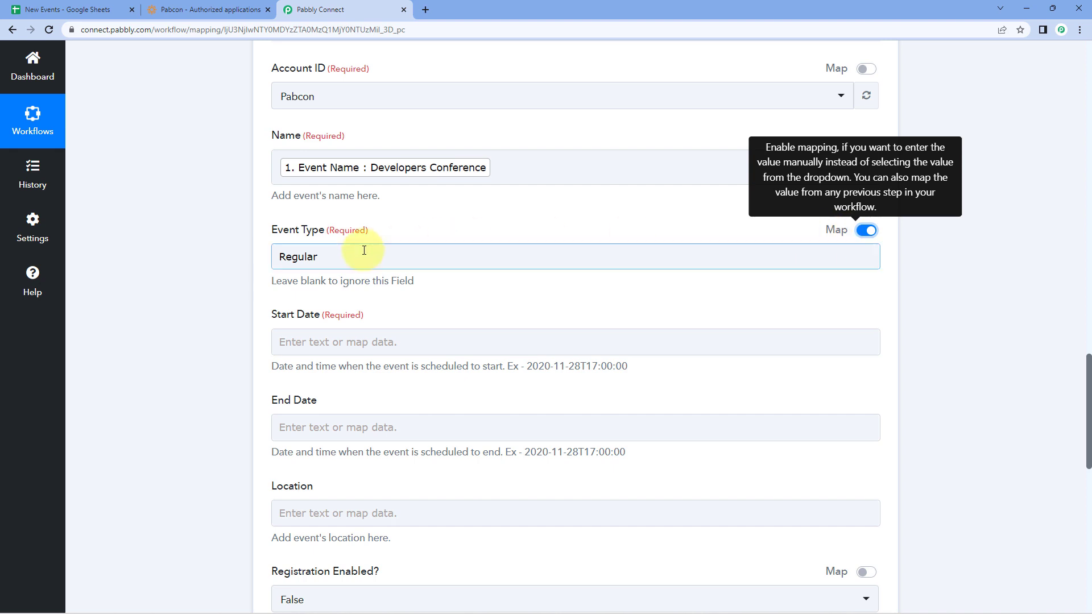
drag(360, 246, 253, 246)
key(BackSpace)
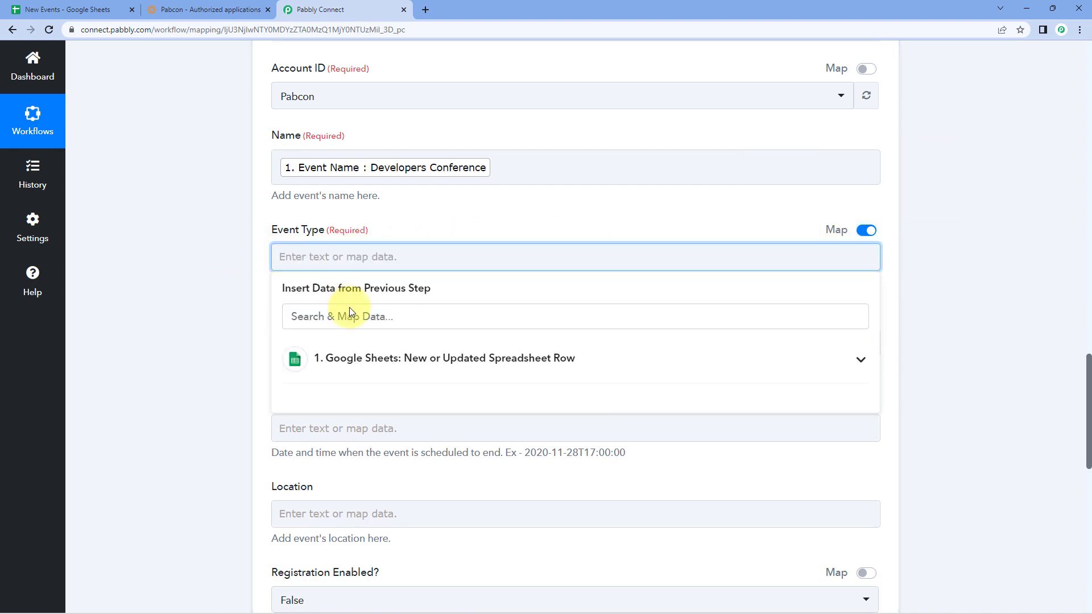
click(382, 369)
scroll(250, 355, down, 2)
scroll(262, 357, down, 1)
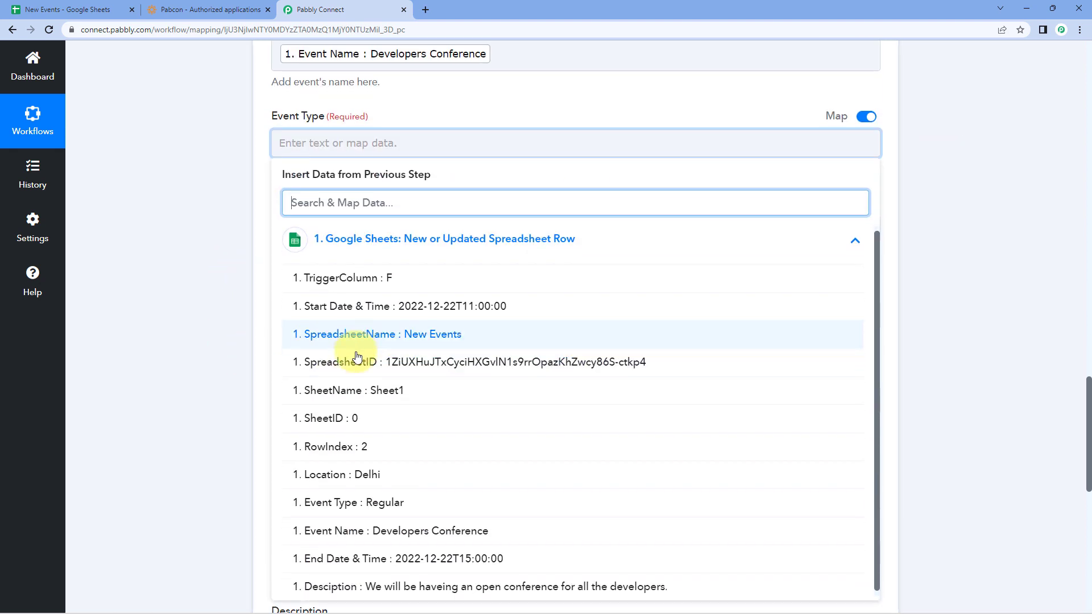
click(348, 503)
click(348, 503)
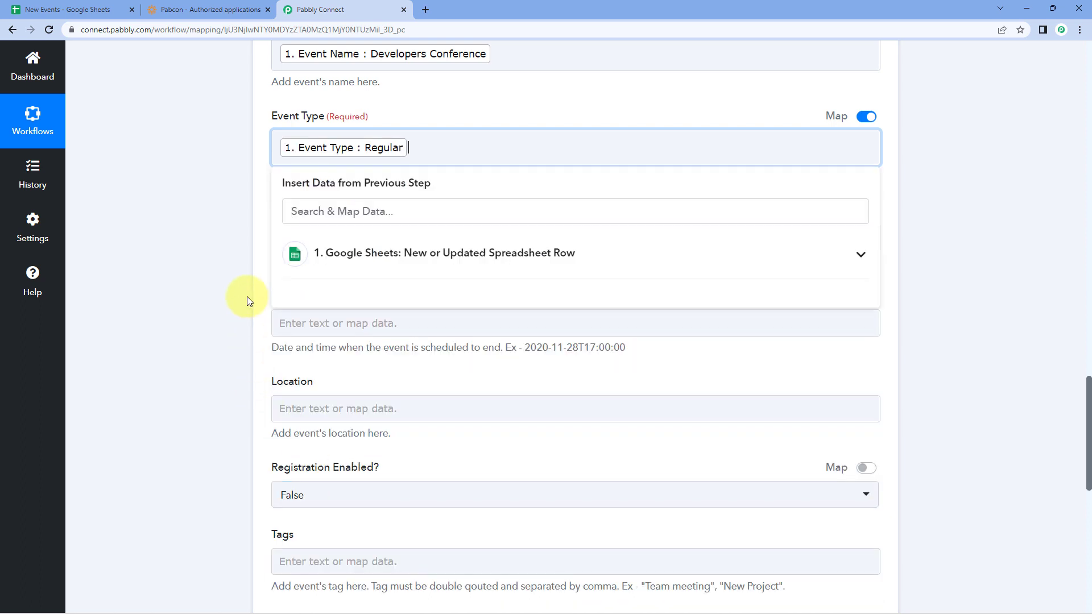
click(246, 296)
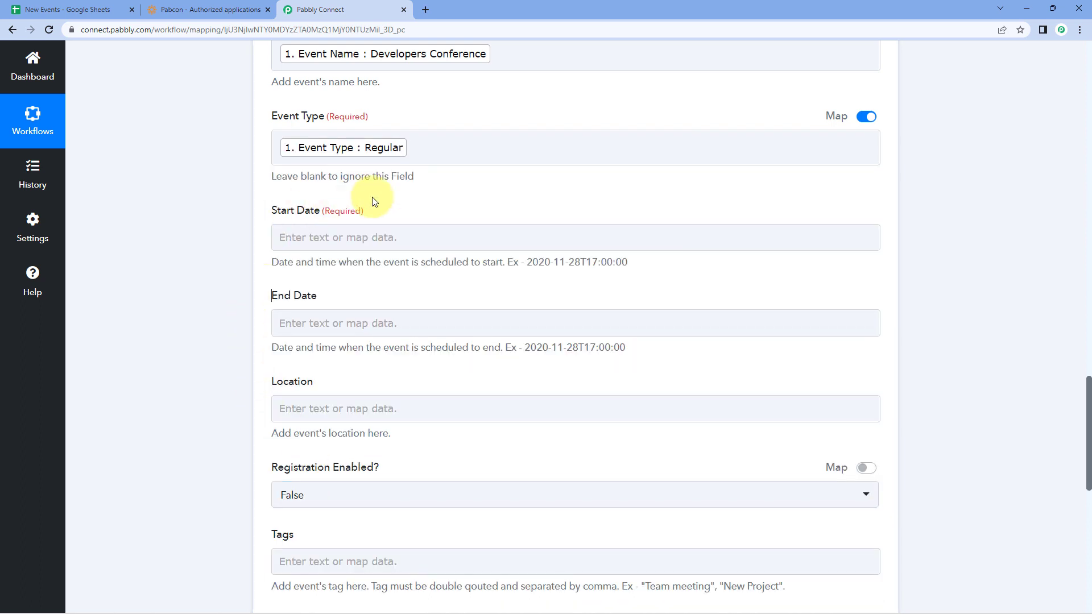
Review the event type in the New Events sheet and examine the example date format under Start Date in Pabbly Connect
click(71, 10)
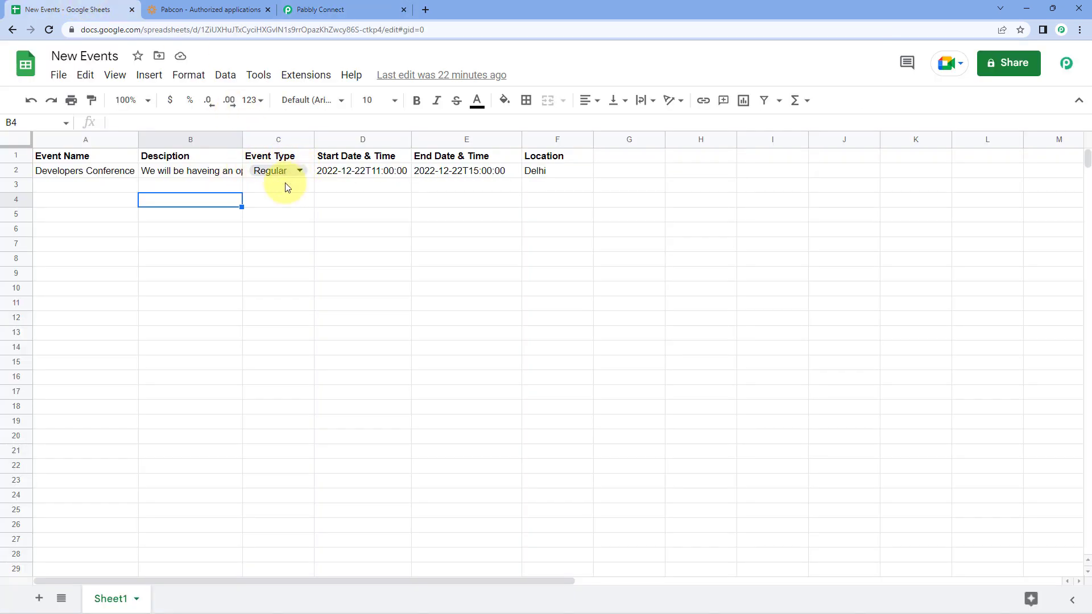
click(307, 10)
click(232, 87)
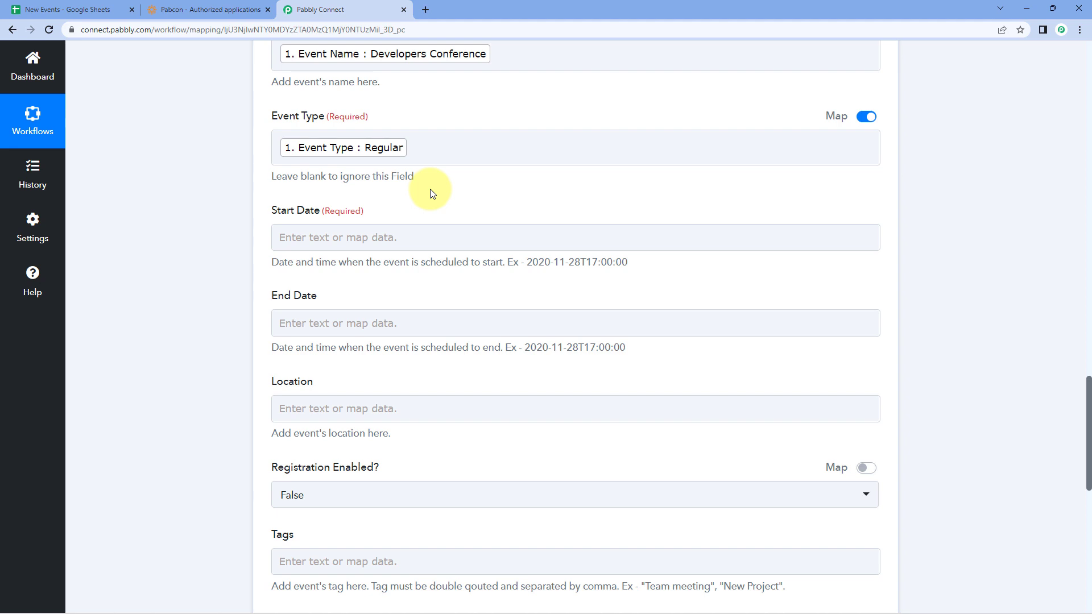
scroll(430, 189, down, 1)
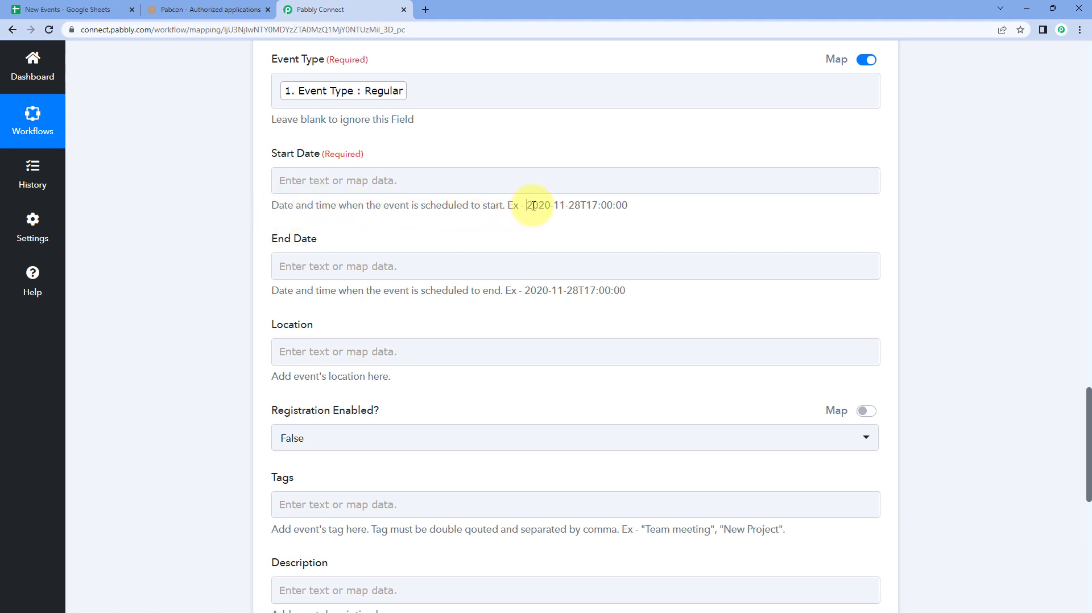
drag(526, 206, 643, 207)
click(643, 207)
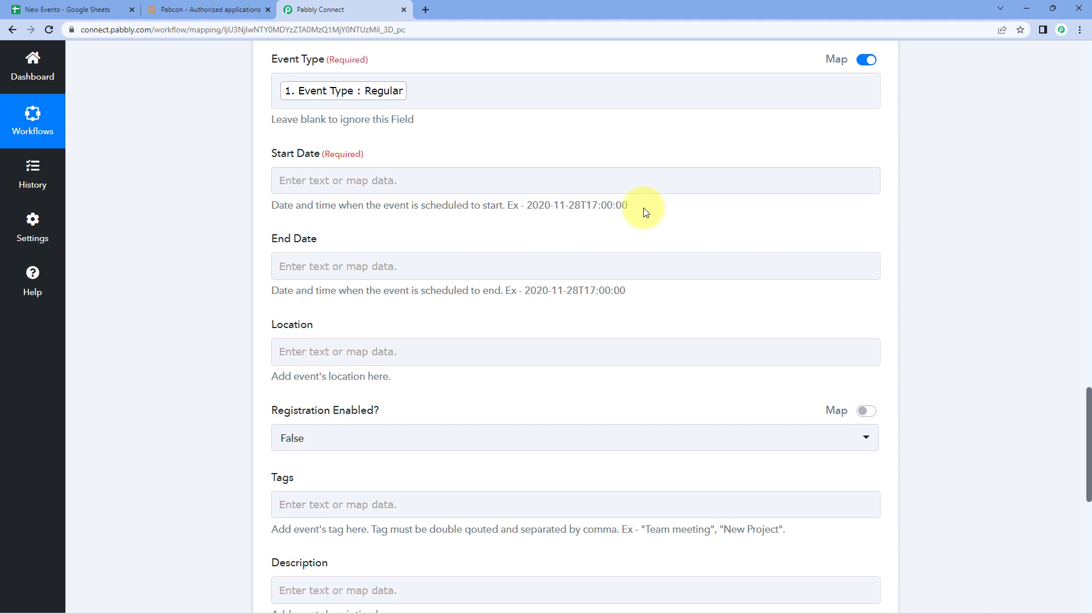
drag(643, 206, 530, 205)
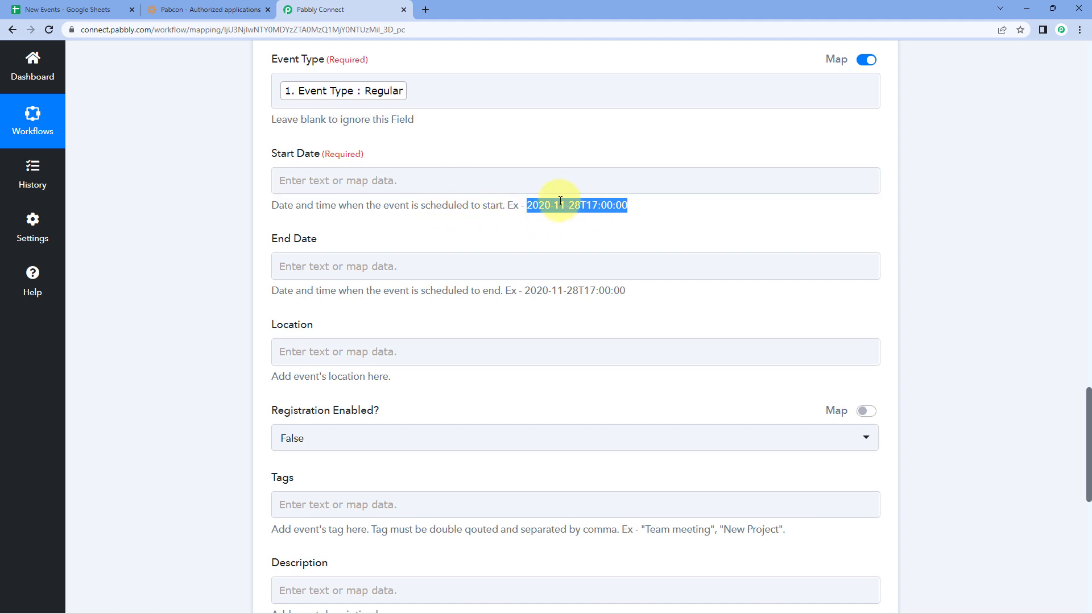
click(534, 203)
drag(529, 206, 653, 215)
click(654, 214)
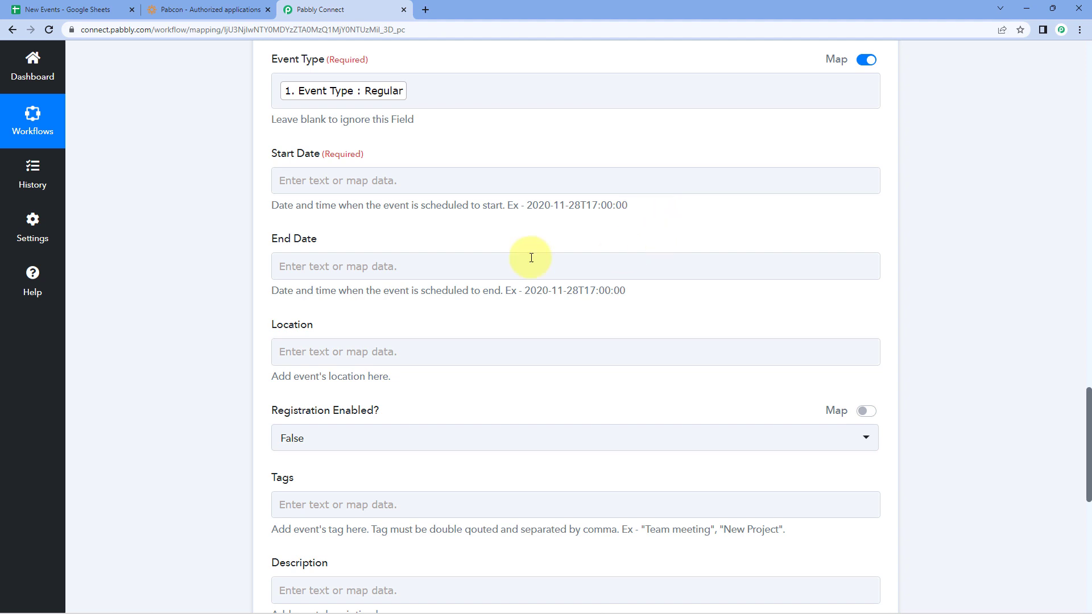
Check the format of the start date and time in the New Events sheet and in the response received in Pabbly Connect
click(91, 14)
click(366, 174)
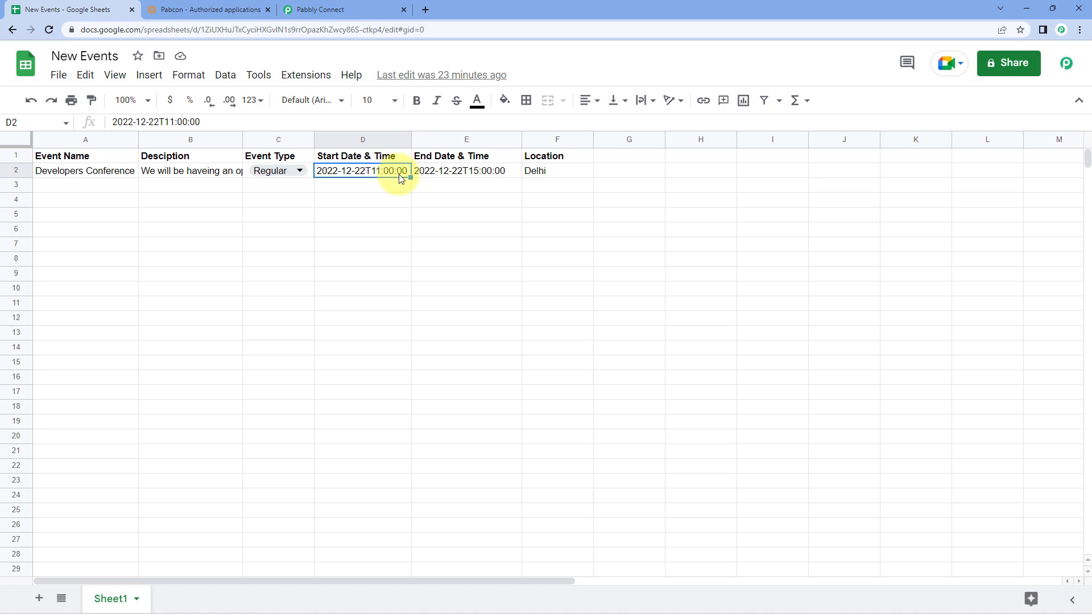
click(330, 9)
scroll(216, 199, up, 5)
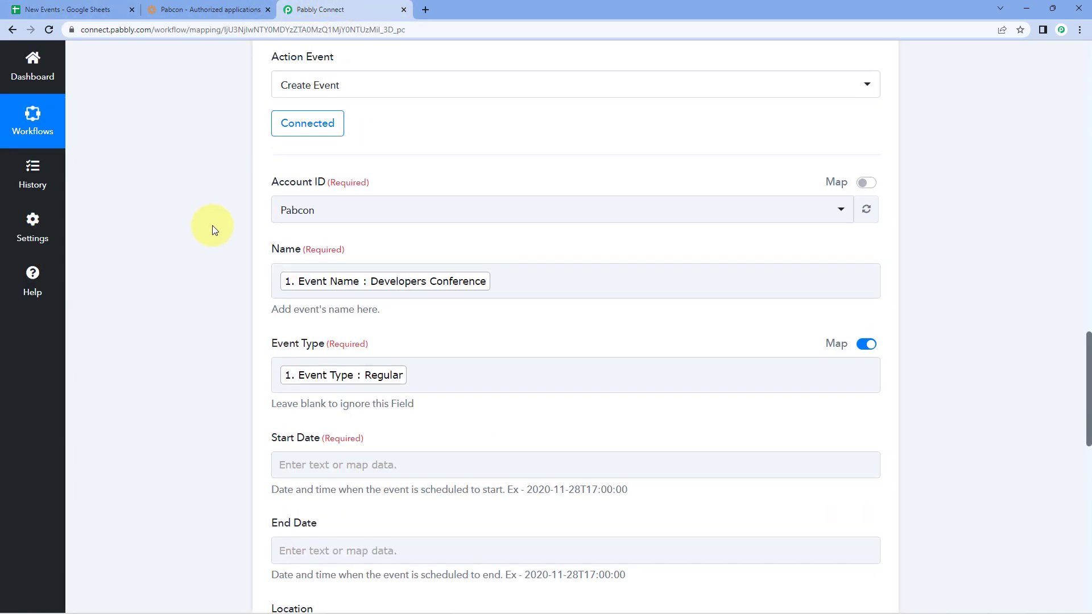
scroll(224, 236, up, 15)
scroll(660, 267, up, 3)
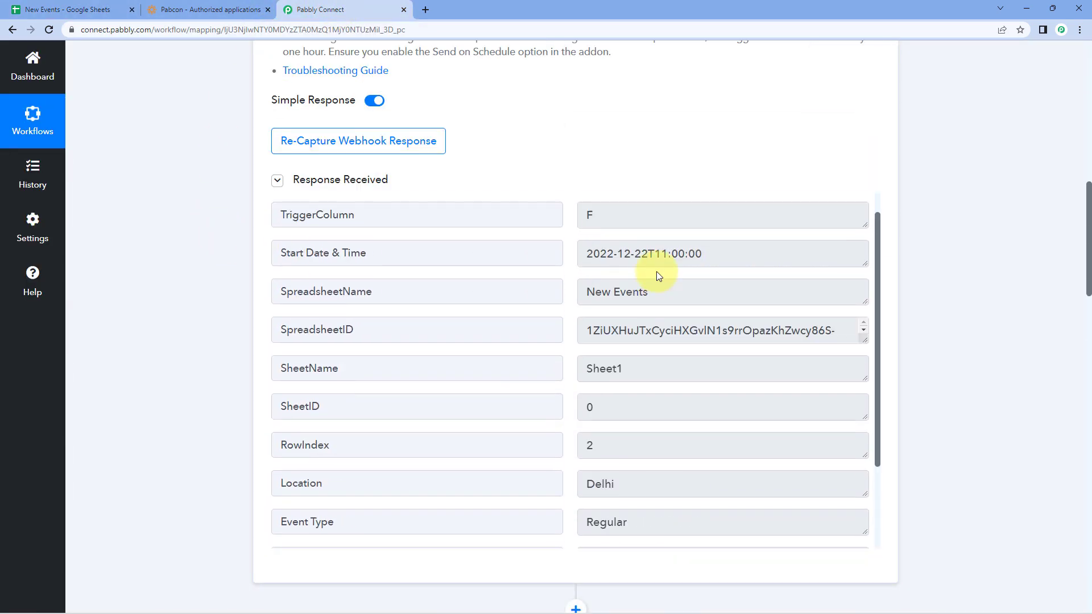
drag(704, 254, 553, 254)
scroll(182, 307, down, 10)
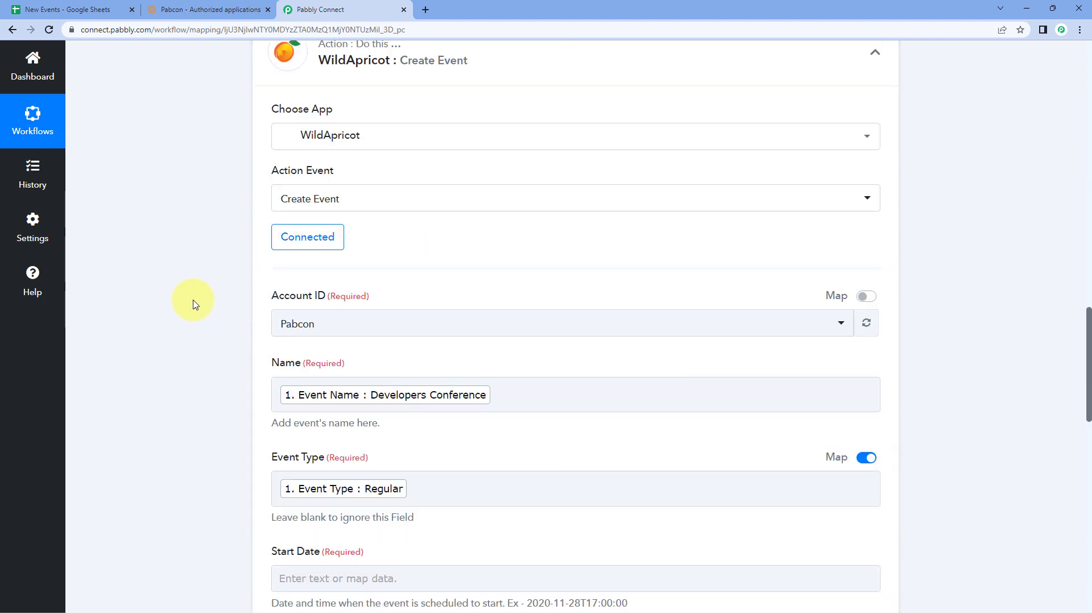
scroll(194, 304, down, 7)
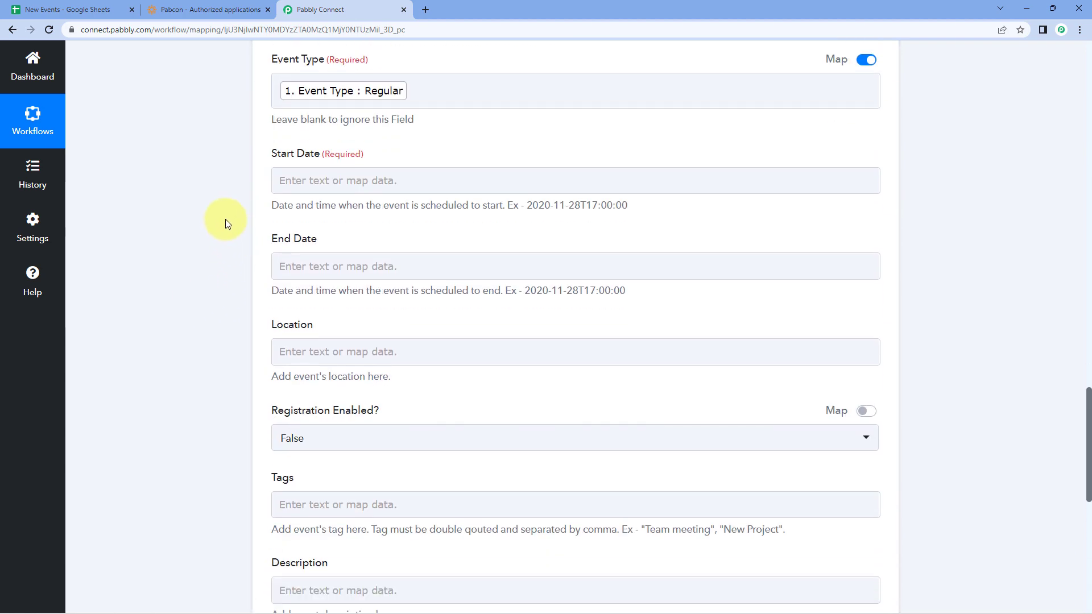
Map the Start Date field to Start Date & Time from the Google Sheets step
click(353, 179)
scroll(378, 229, down, 1)
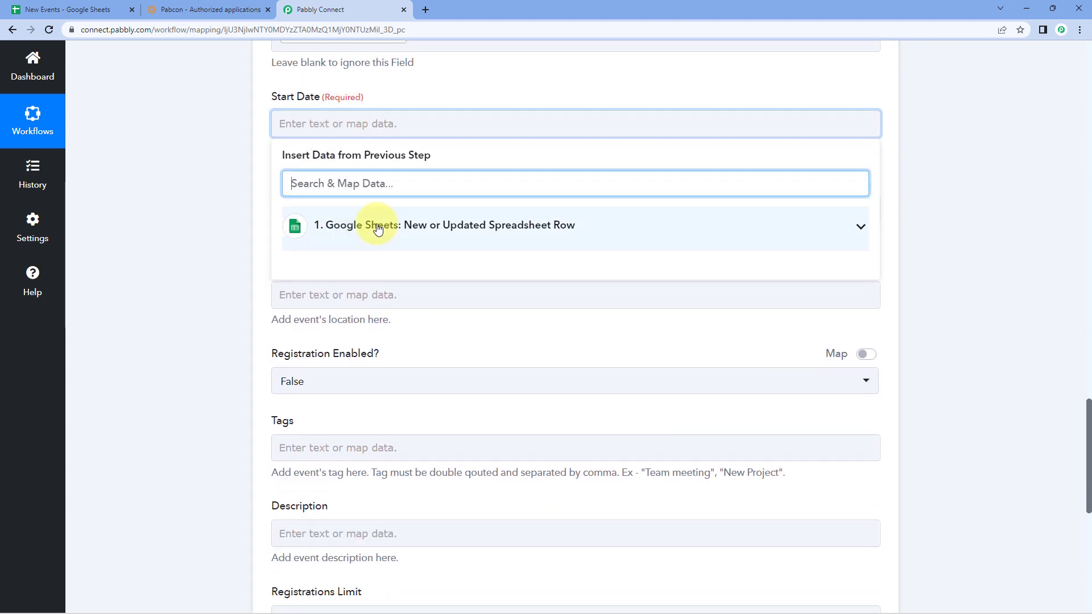
click(378, 227)
click(367, 287)
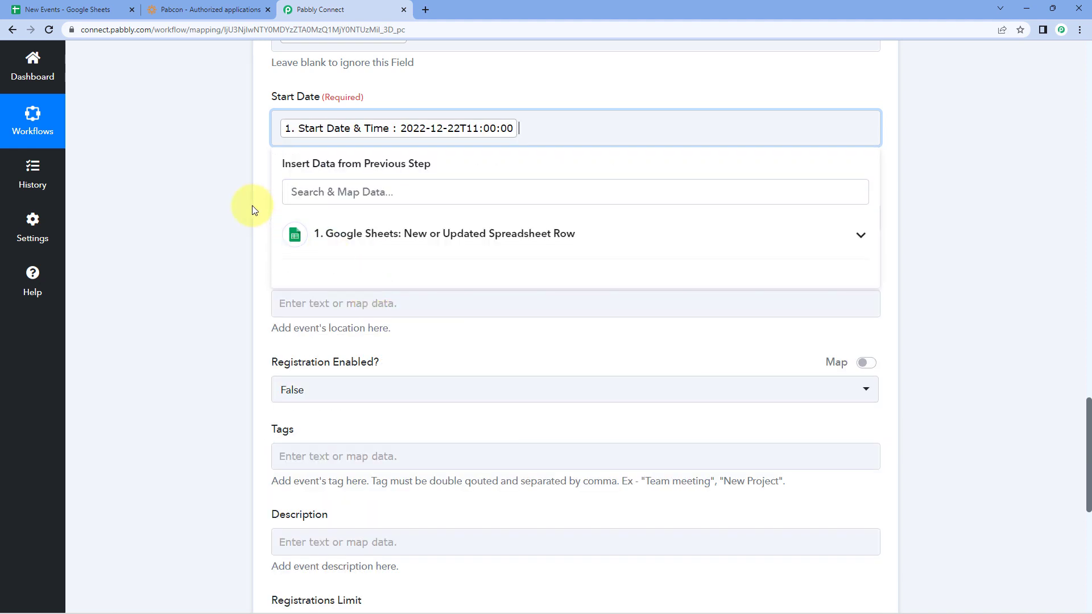
click(251, 206)
Map the End Date field to End Date & Time from the Google Sheets step
scroll(273, 170, down, 2)
click(310, 104)
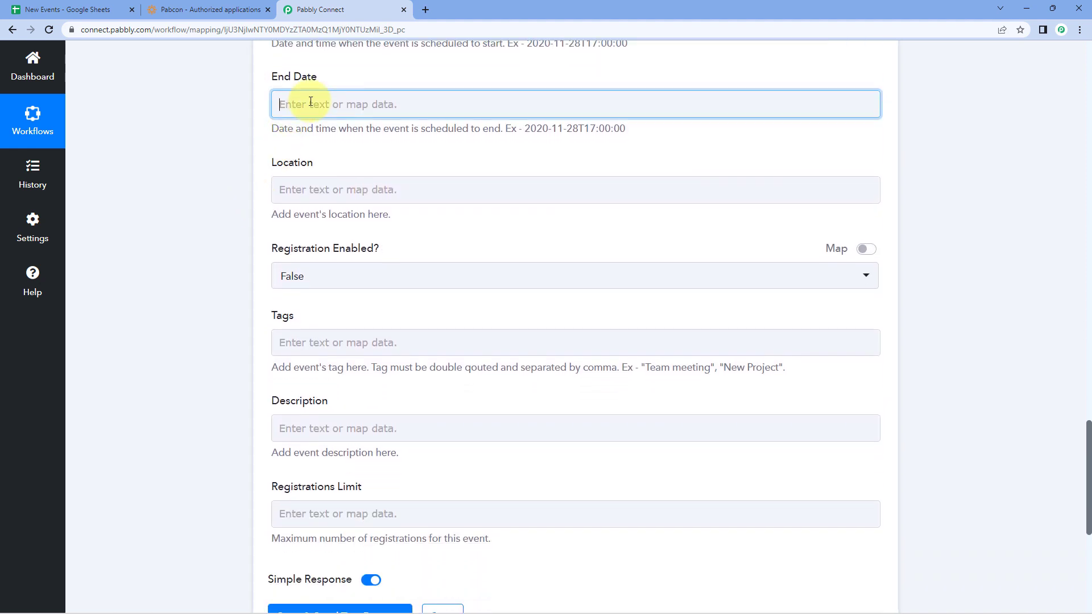
click(382, 216)
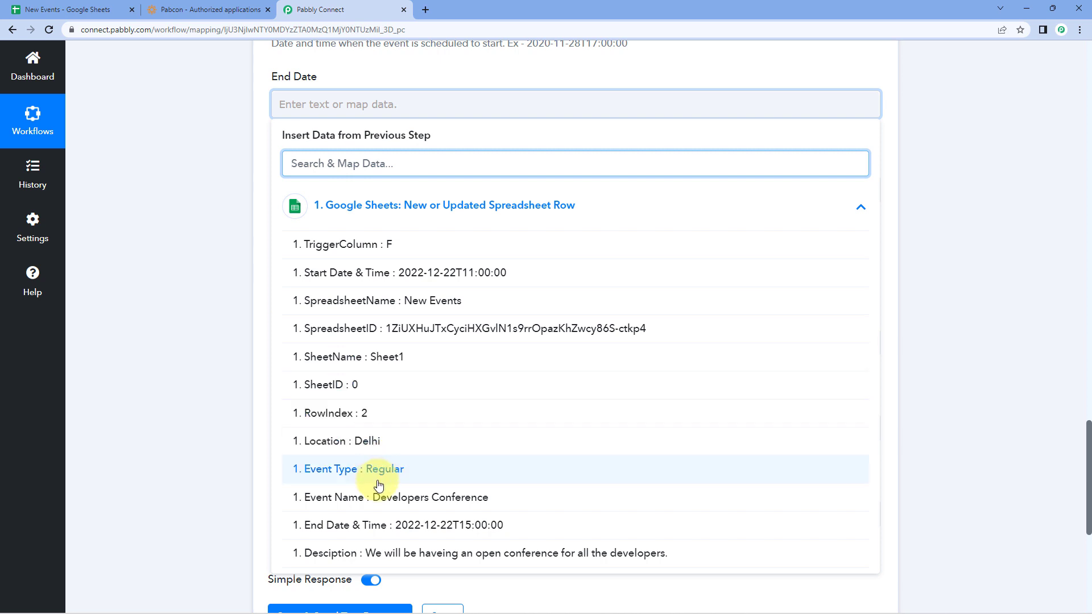
click(379, 519)
click(214, 298)
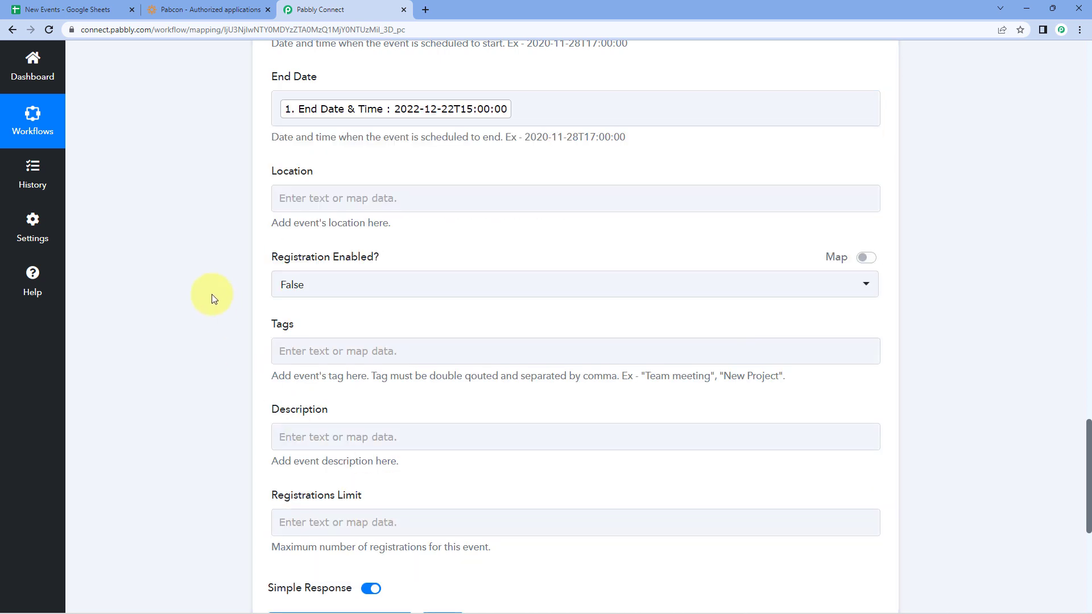
Map the event's Location field to Location from the Google Sheets step
scroll(211, 298, down, 1)
click(351, 142)
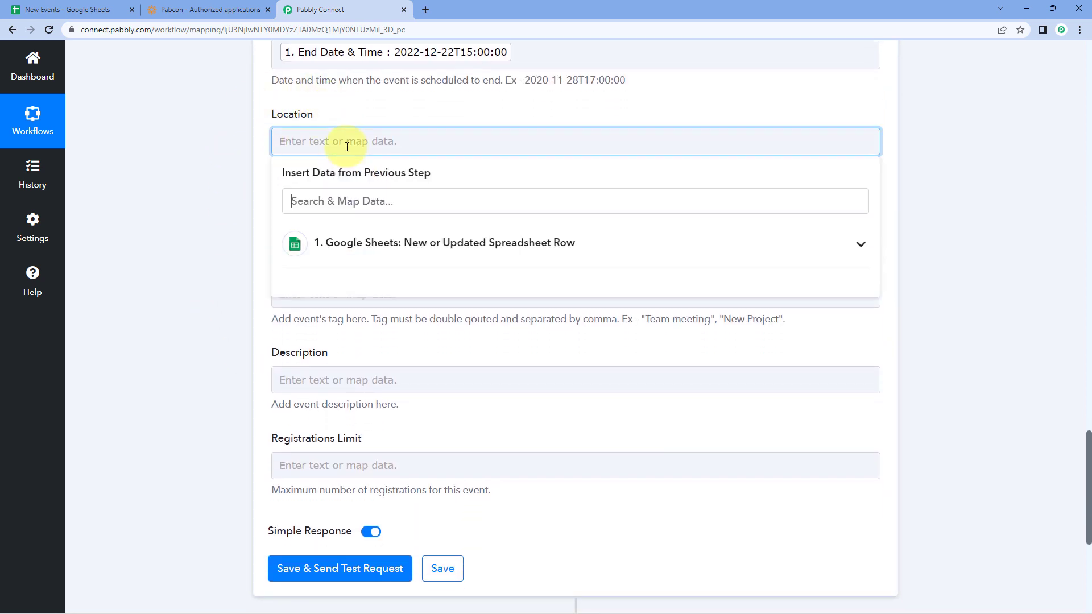
click(397, 254)
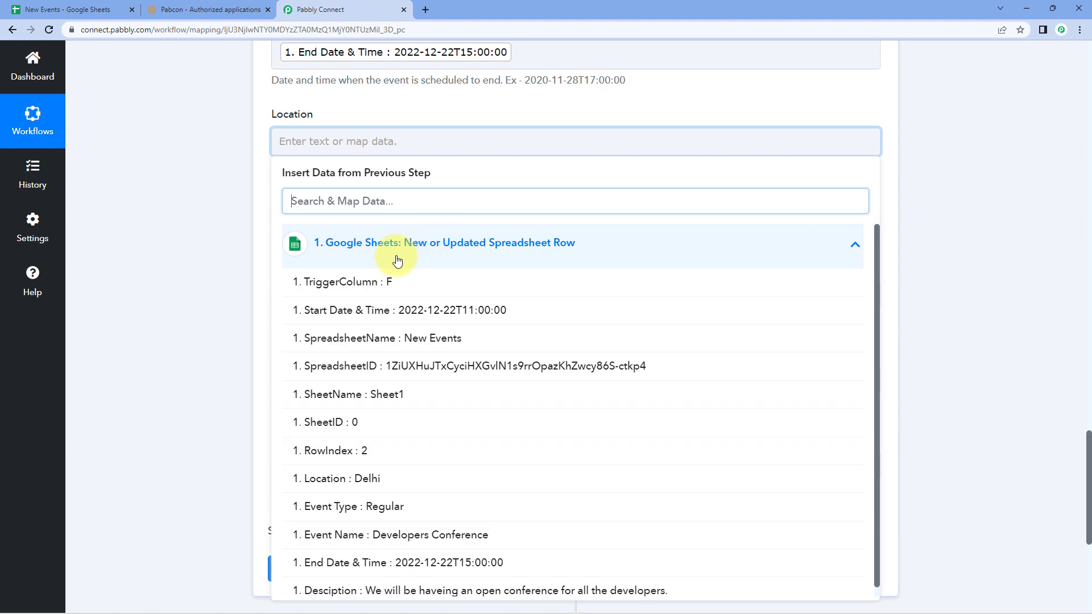
click(401, 483)
click(253, 203)
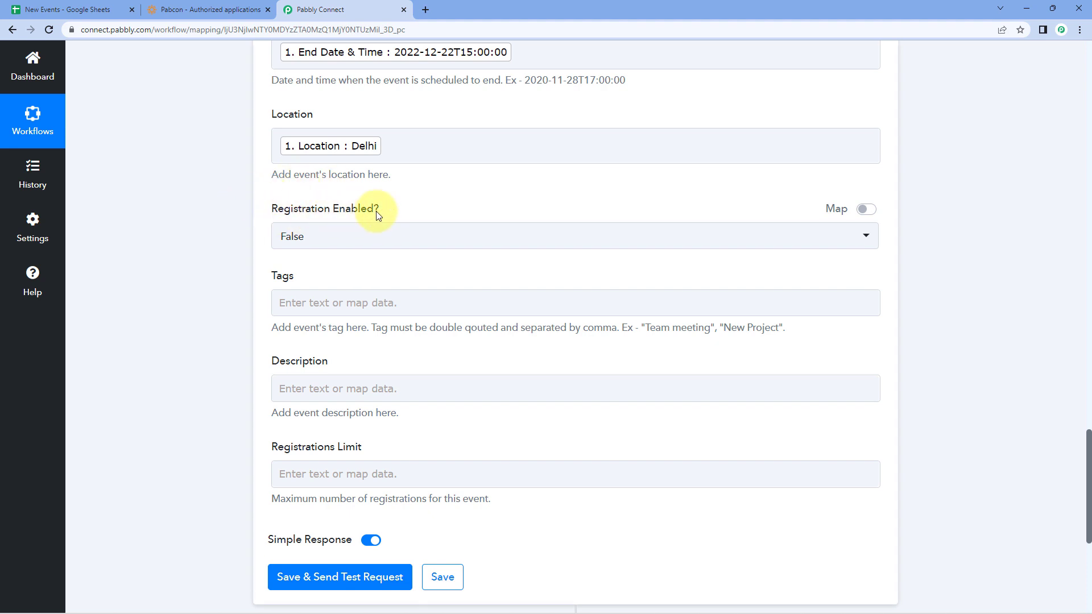
Set Registration Enabled? to True for the event
click(378, 236)
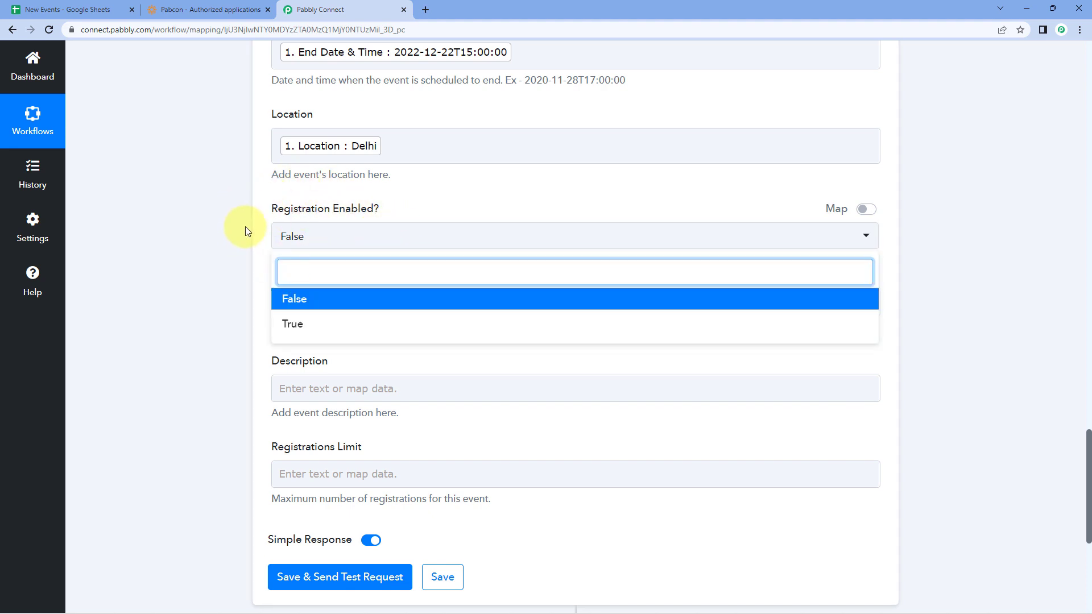
click(324, 325)
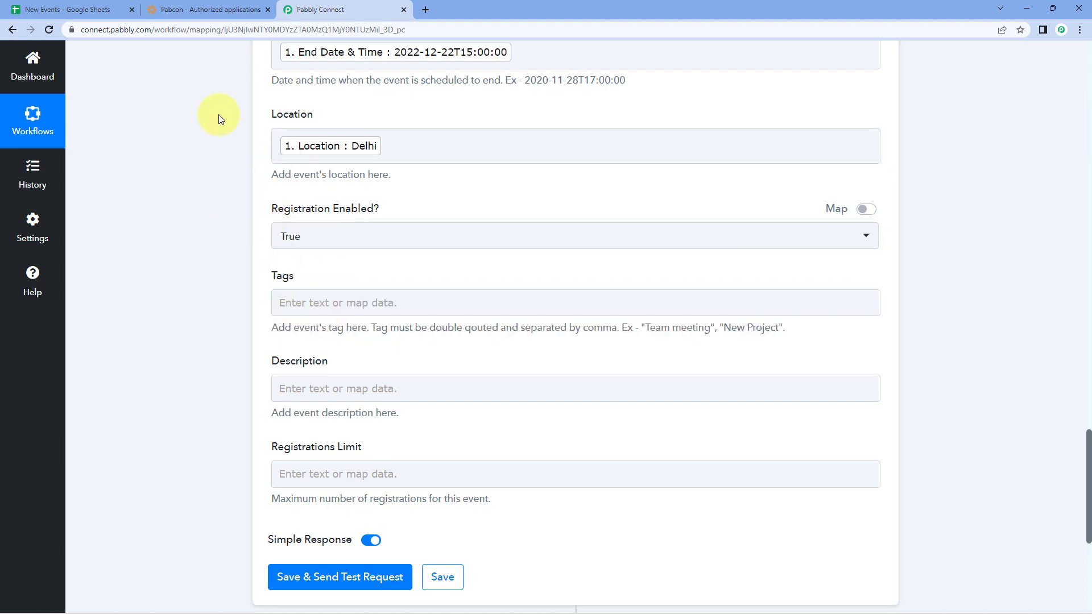
Check the New Events sheet for a registration column and preview the mapping option of the Registration Enabled? field in Pabbly Connect
click(77, 6)
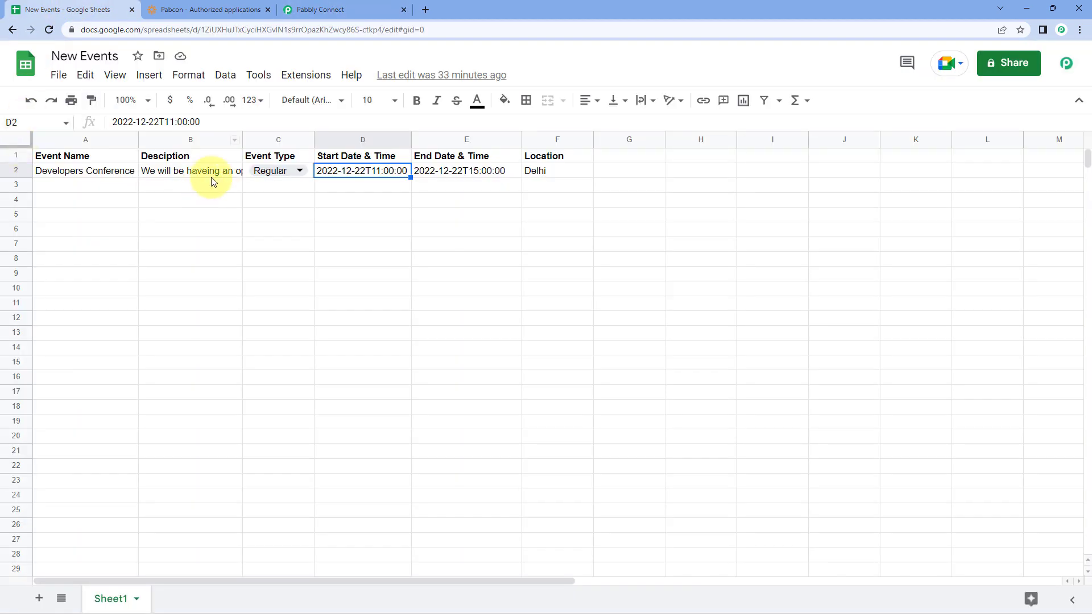
click(348, 11)
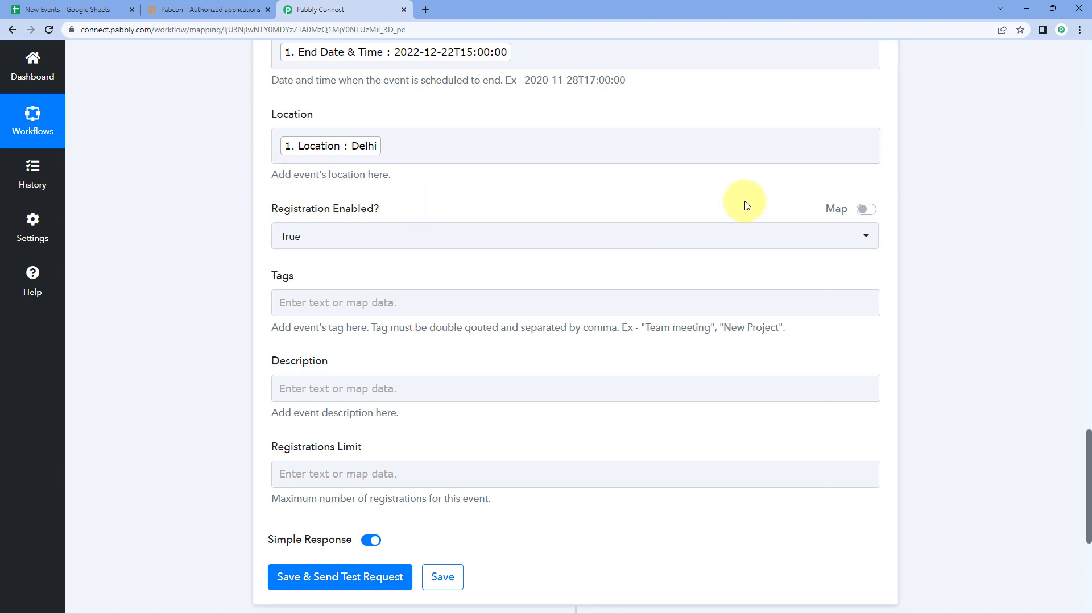
click(866, 210)
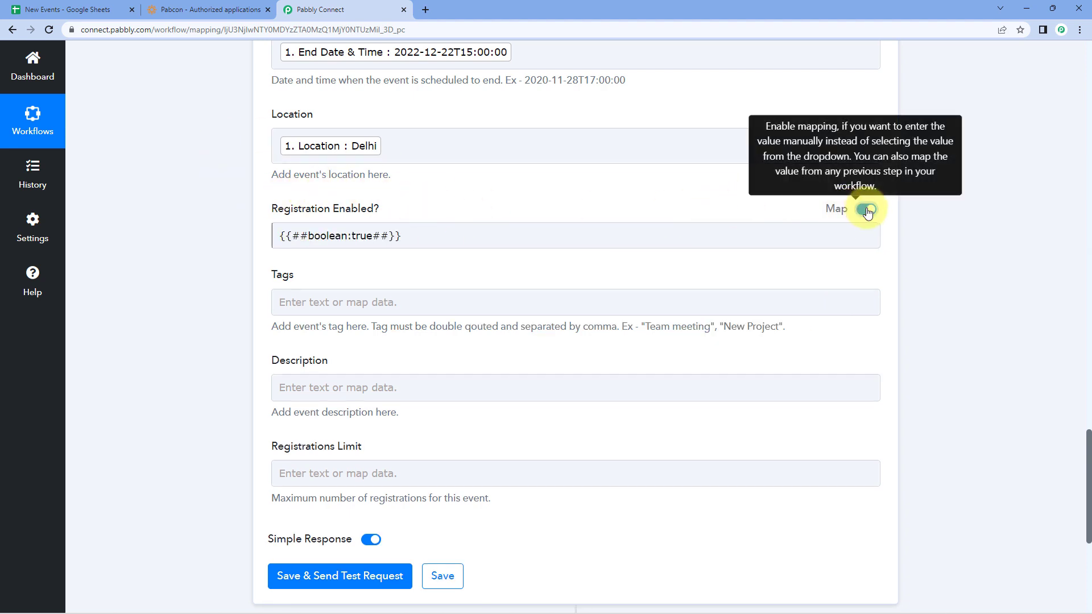
click(866, 210)
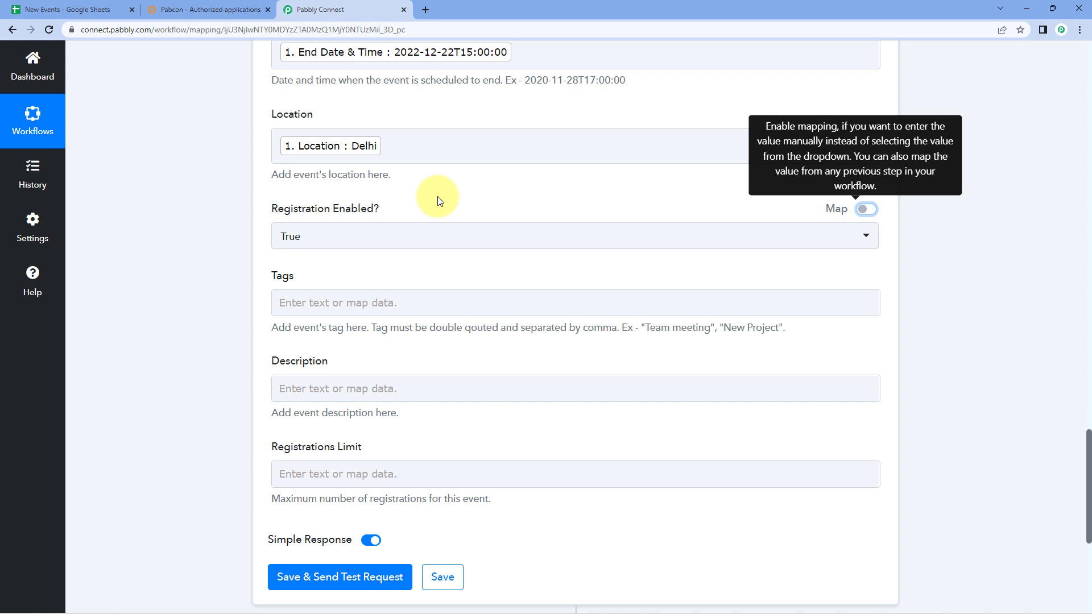
click(55, 8)
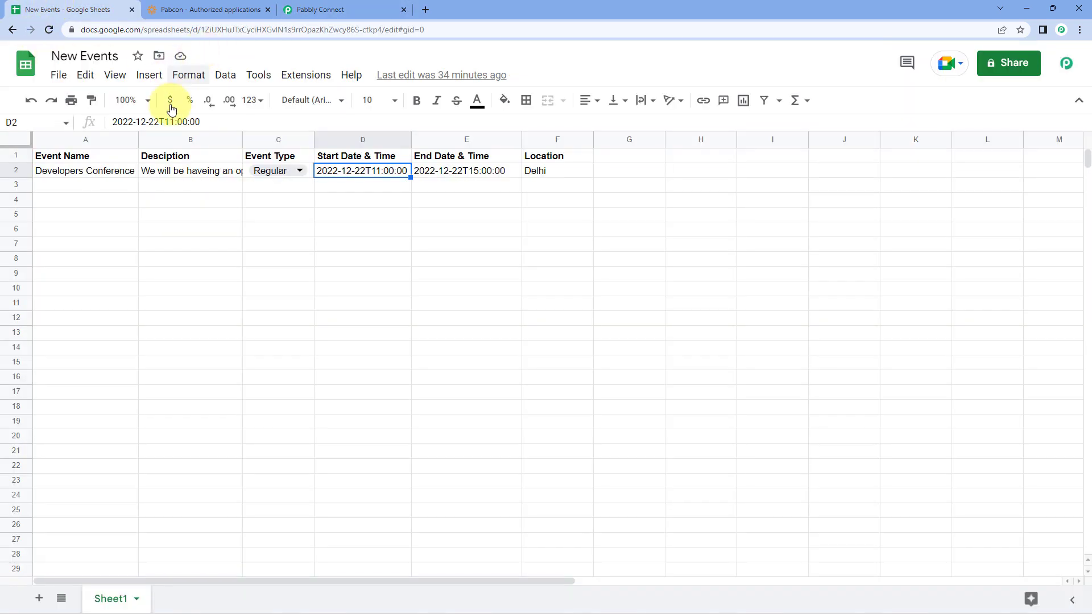
click(613, 170)
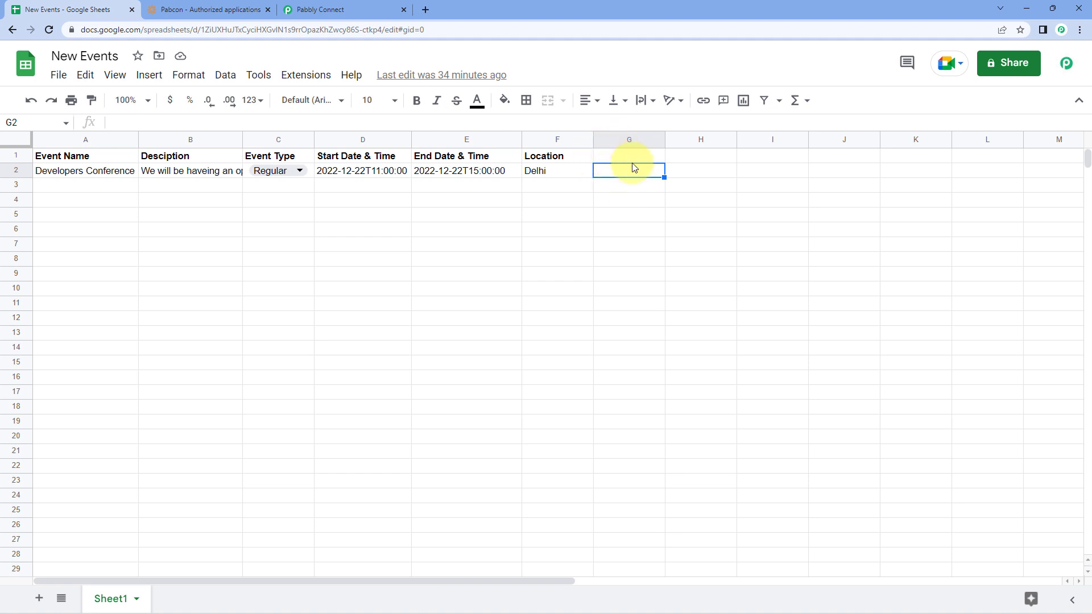
click(315, 5)
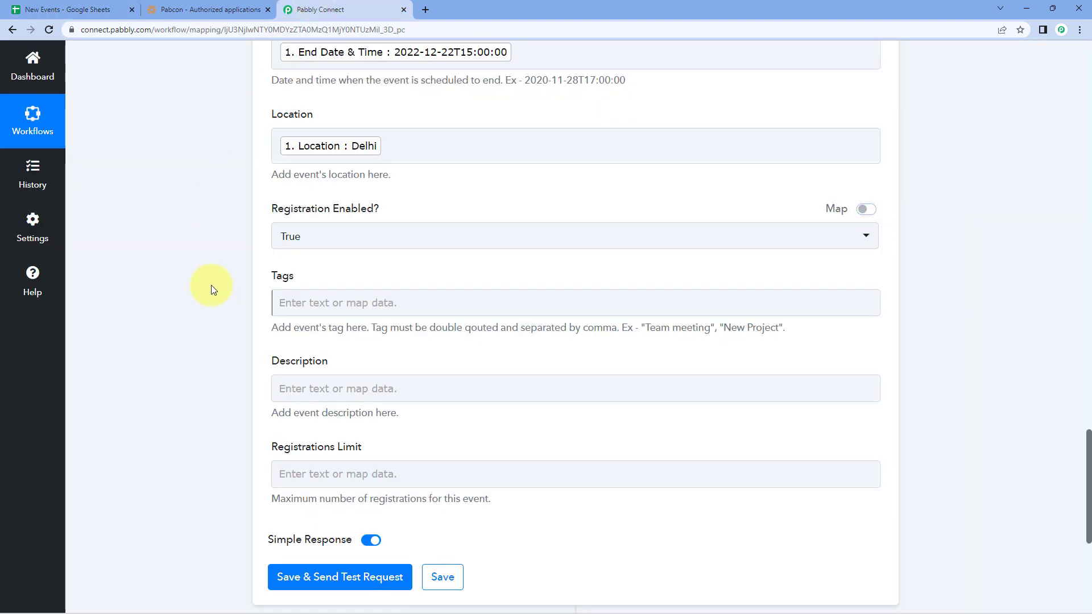
Try the quoted, comma-separated format in the Tags field with "Tech", and clear the entry again
scroll(218, 268, down, 1)
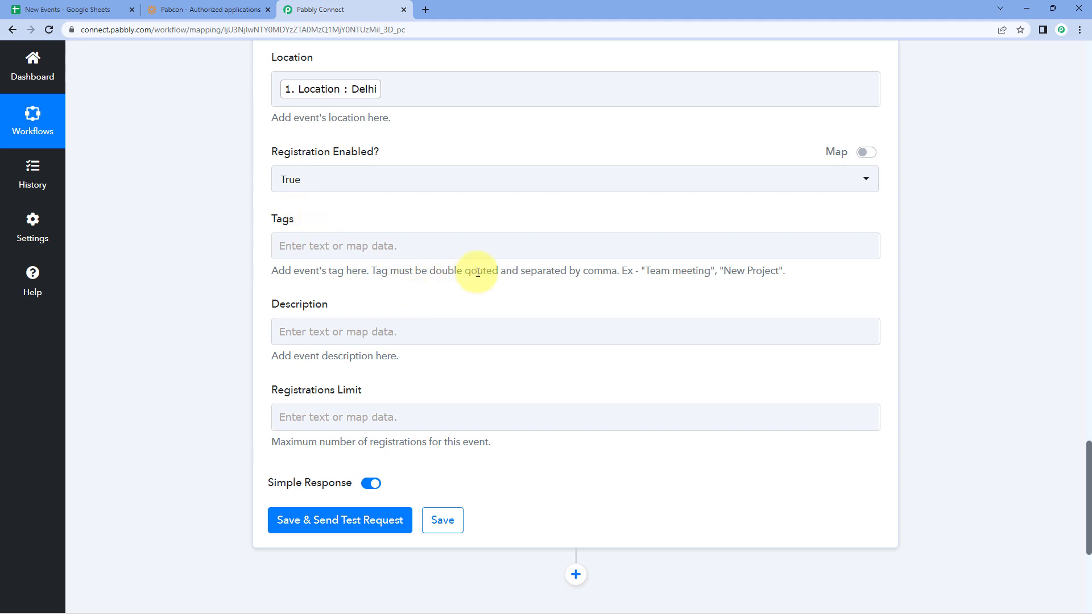
click(413, 247)
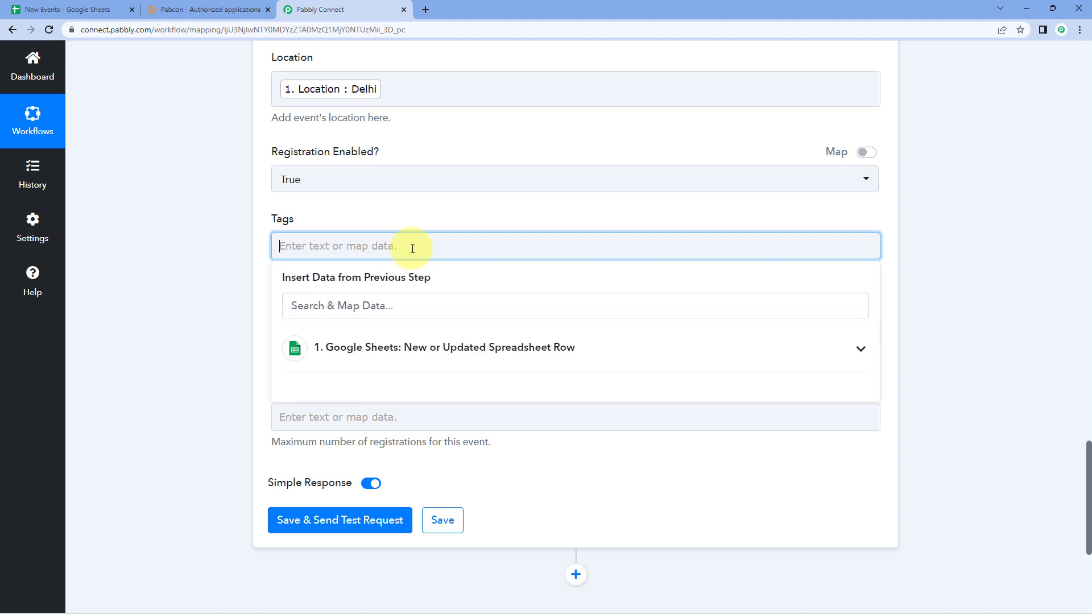
text("Tech",)
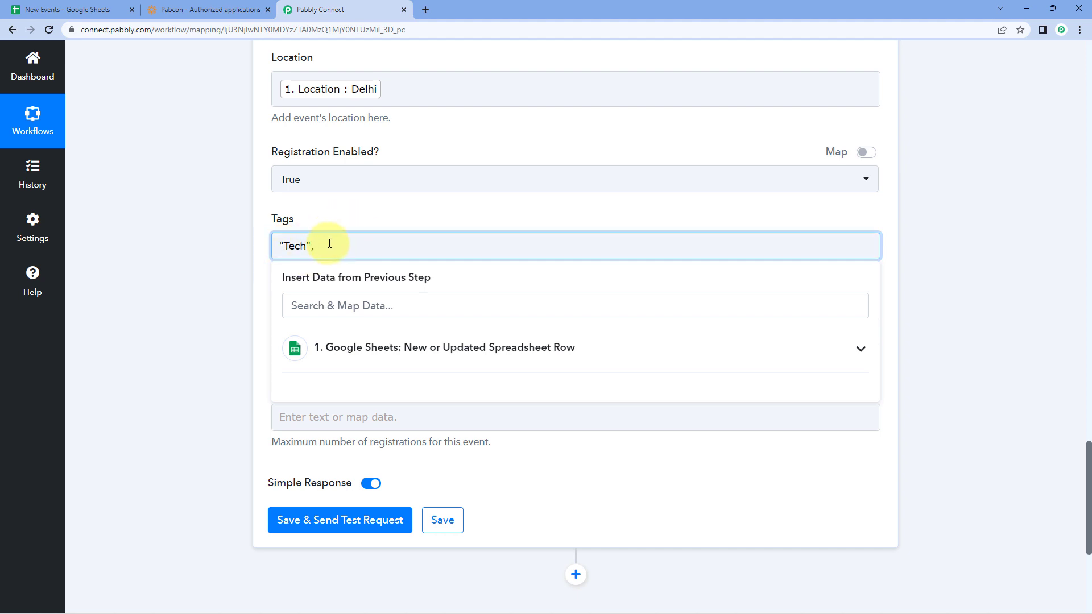
drag(324, 245, 233, 250)
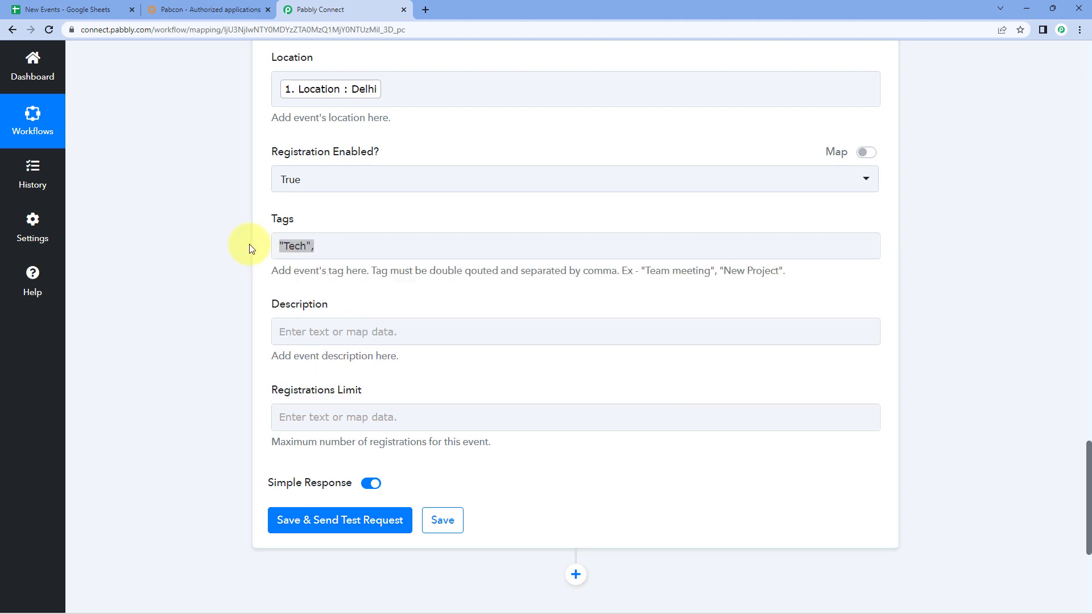
key(BackSpace)
Map the event's Description field to Desciption from the Google Sheets step
scroll(334, 259, down, 1)
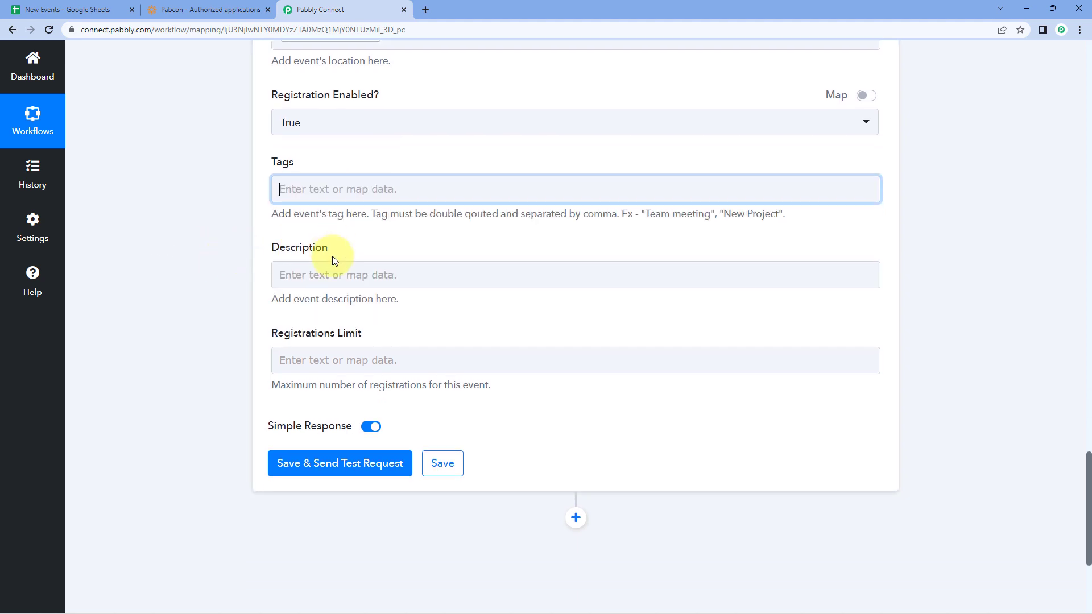
click(352, 275)
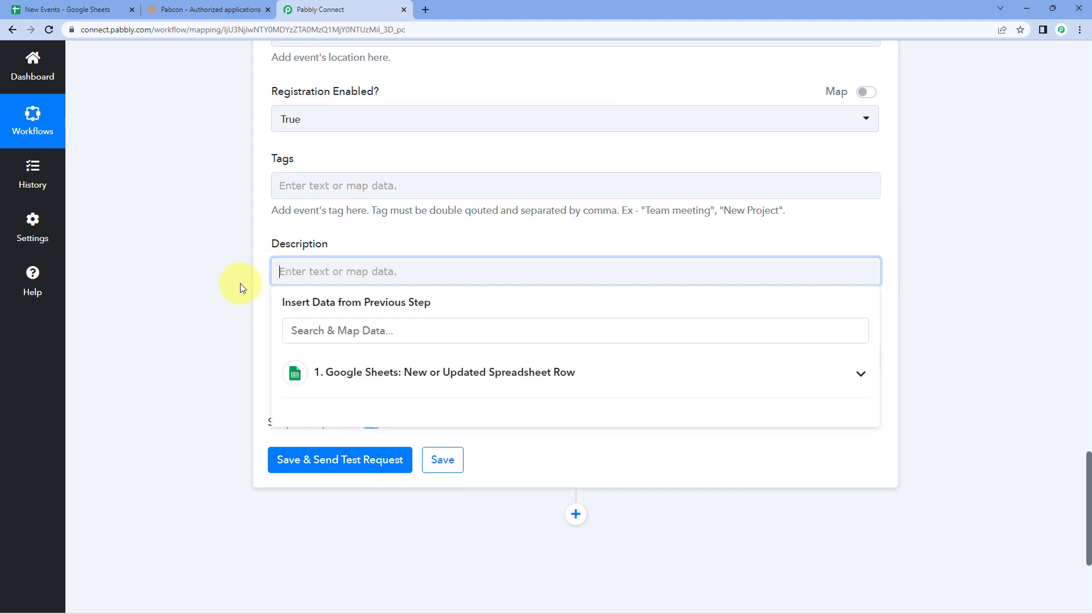
scroll(318, 245, down, 3)
click(402, 205)
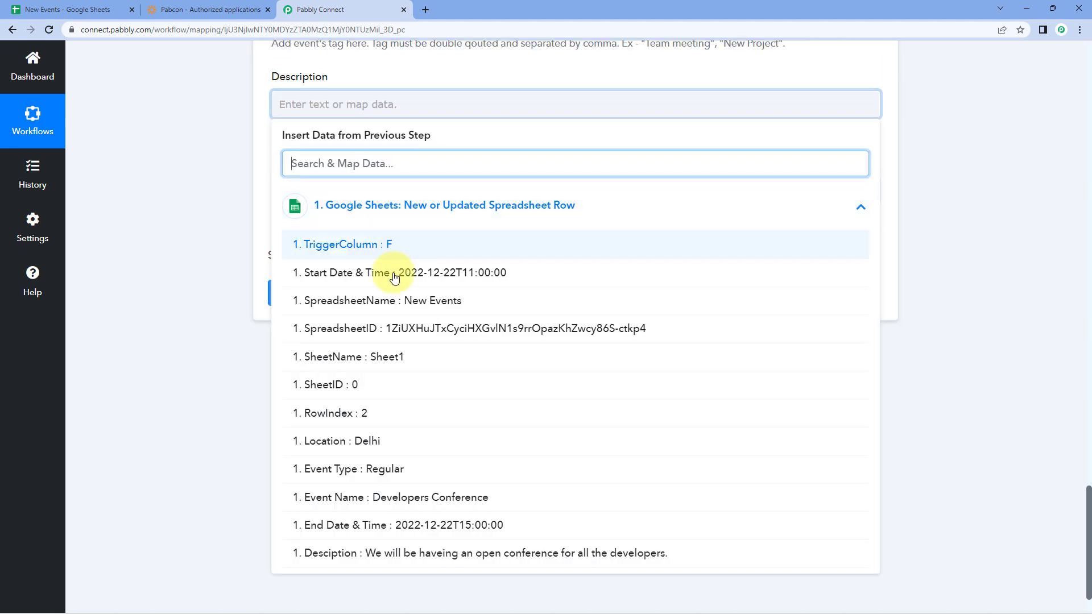
click(389, 553)
click(239, 234)
Set the event's Registrations Limit to 100
click(316, 200)
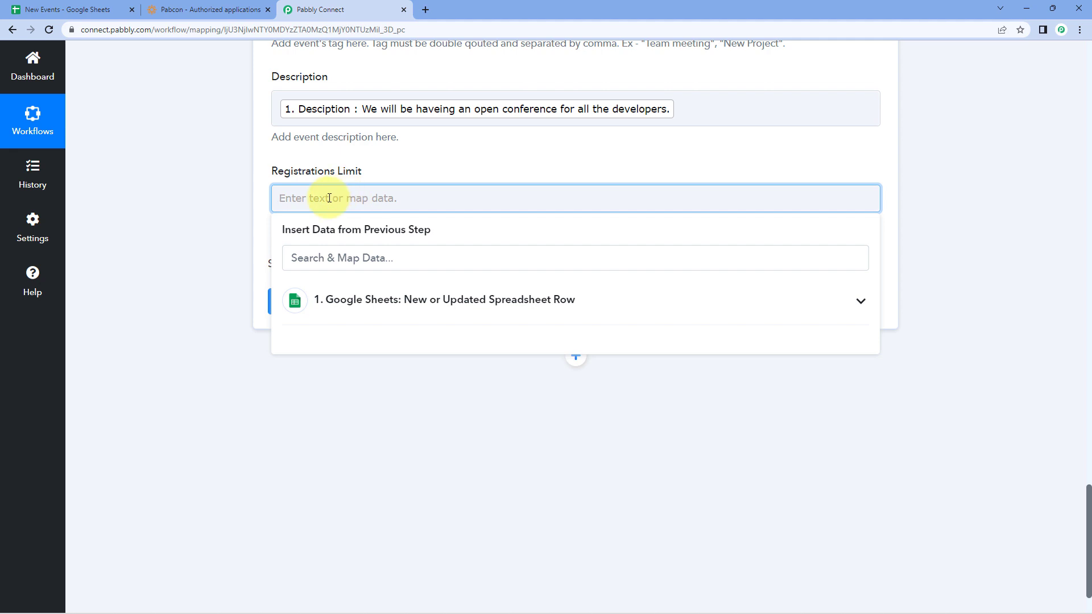
text(100)
click(387, 151)
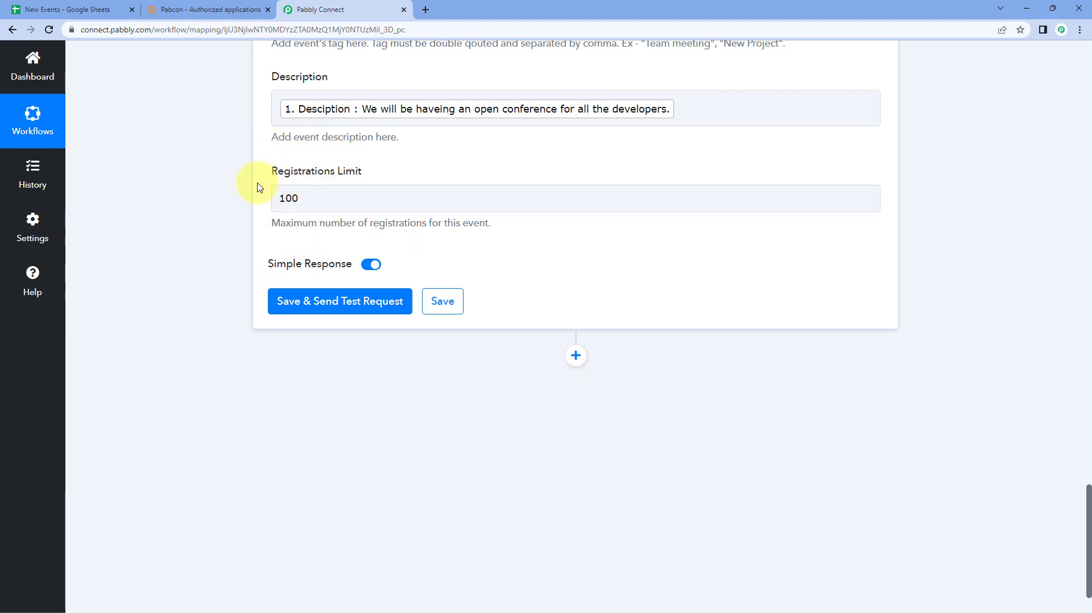
Review the mapped event fields, then save the action and send a test request
scroll(270, 162, up, 4)
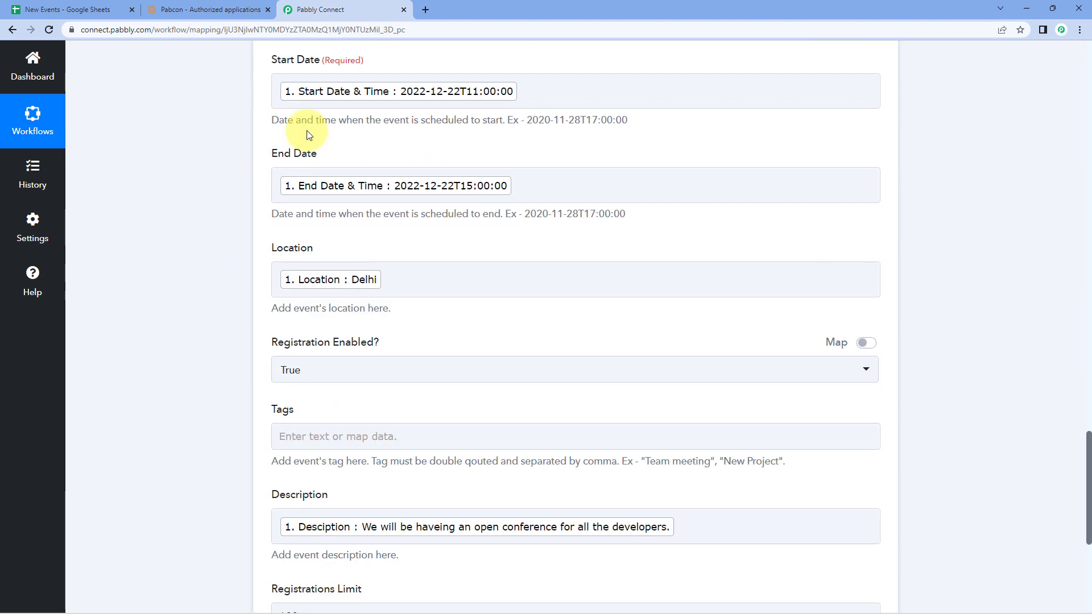
scroll(307, 228, down, 5)
click(346, 245)
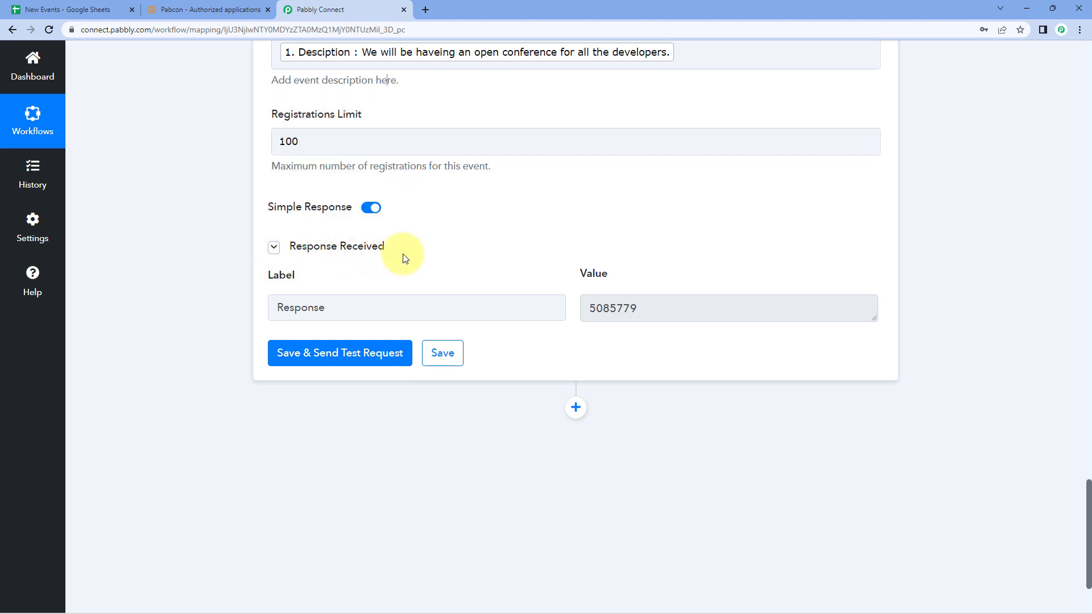
Review the test response and mapped fields, and compare them with the event row in the New Events sheet
scroll(690, 377, up, 1)
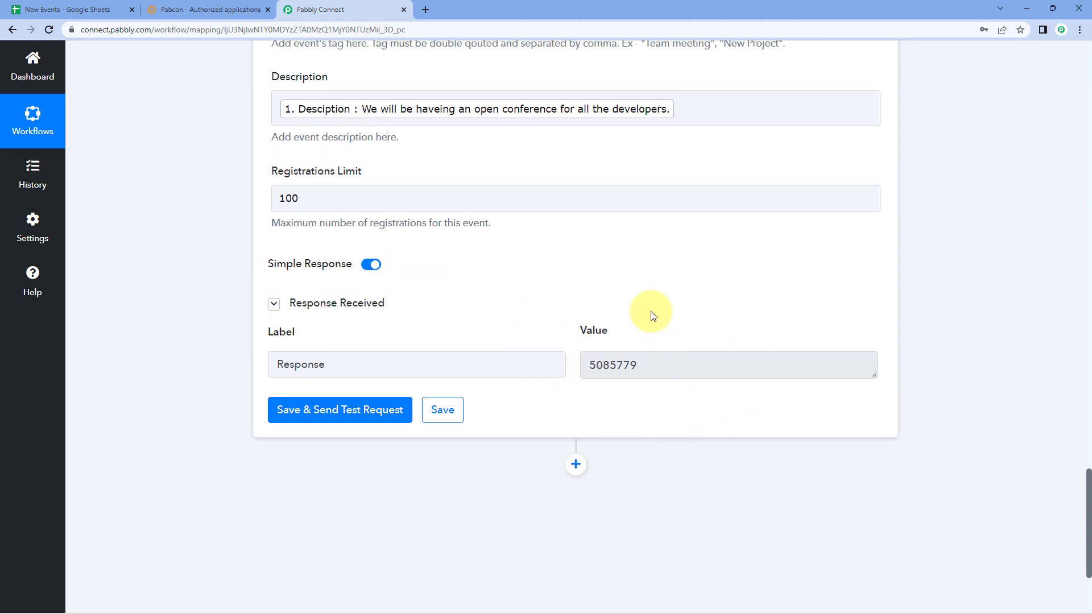
scroll(500, 341, up, 8)
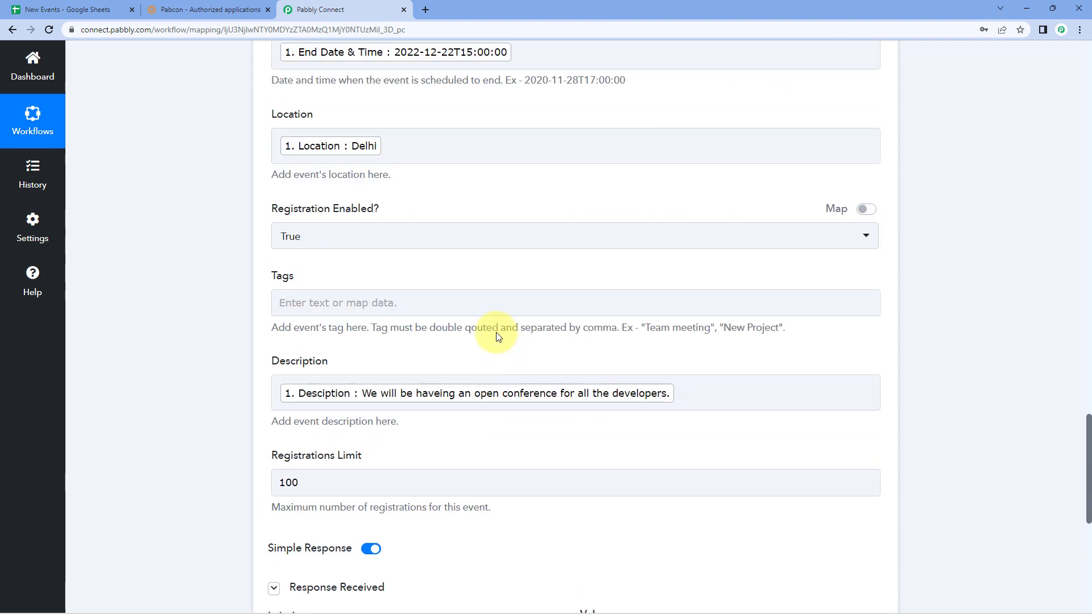
scroll(454, 256, up, 4)
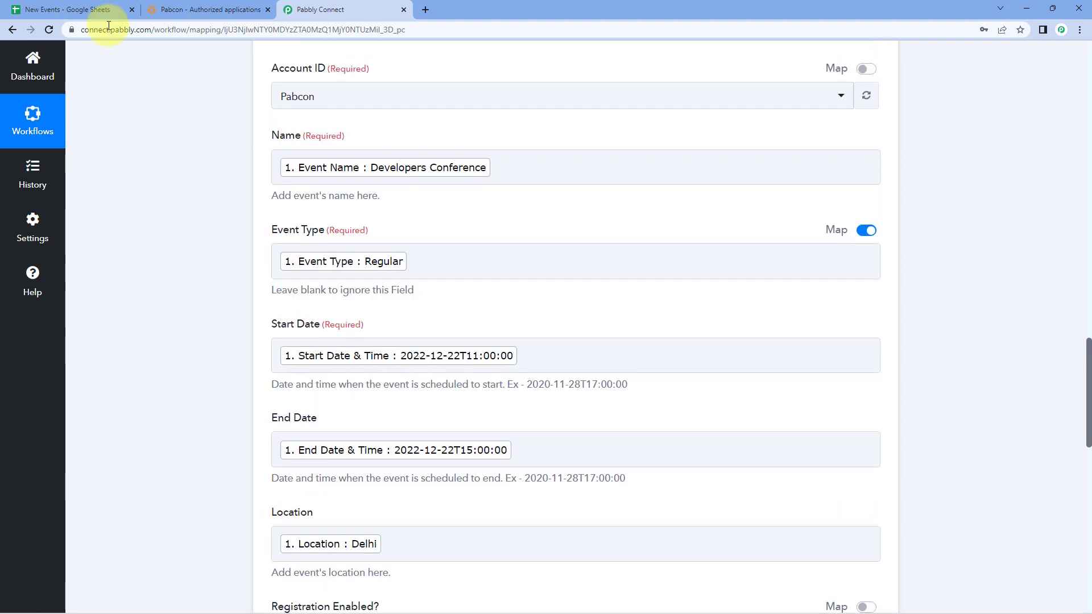
click(80, 17)
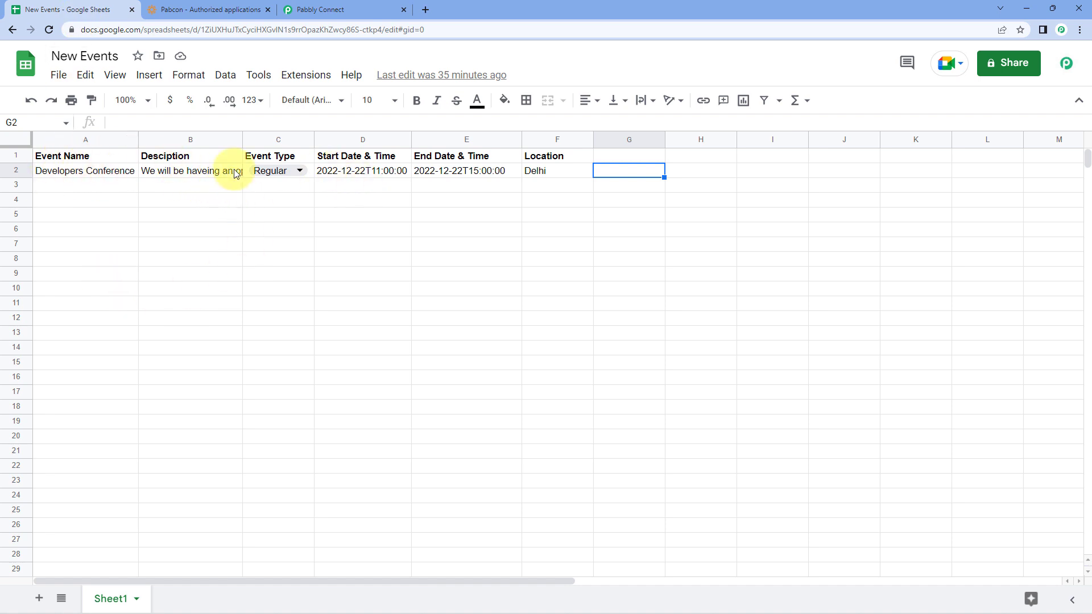
click(471, 193)
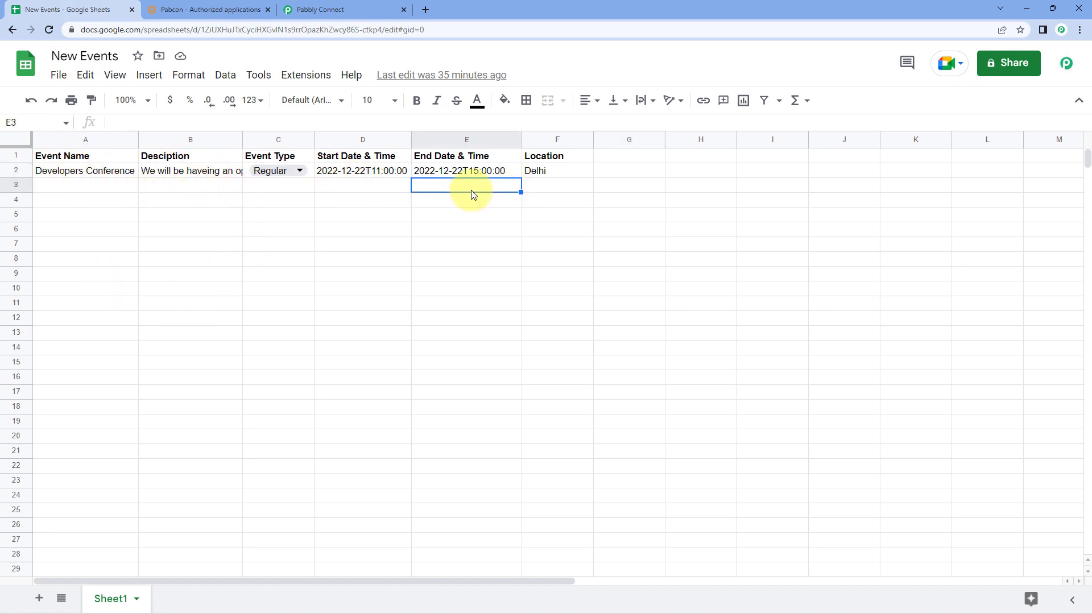
click(93, 191)
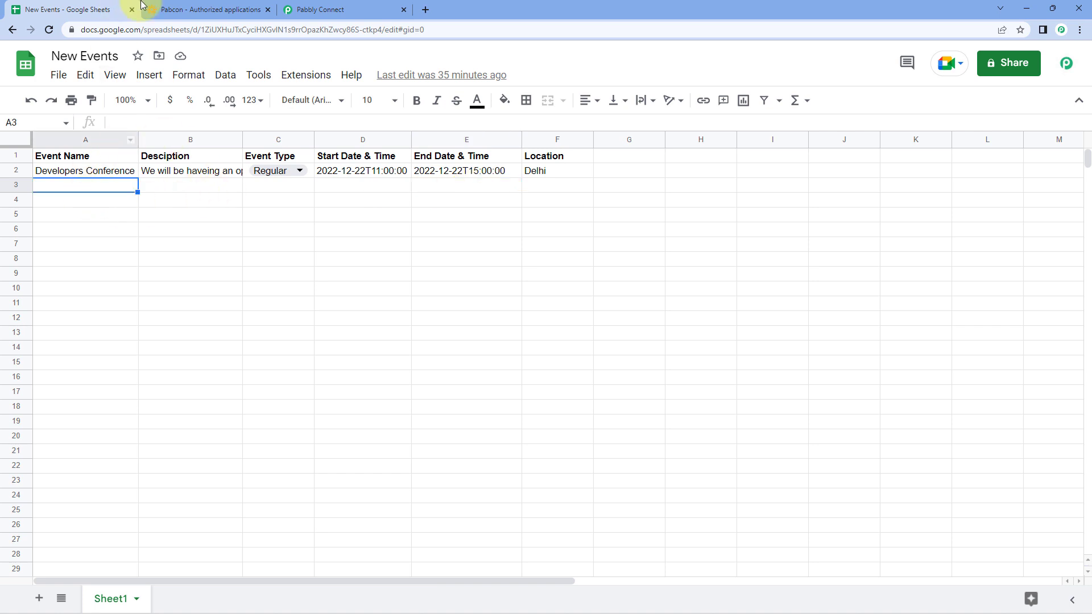
Switch to WildApricot, open the Developers Conference event from the event list, and review its title, date, location and description
click(173, 7)
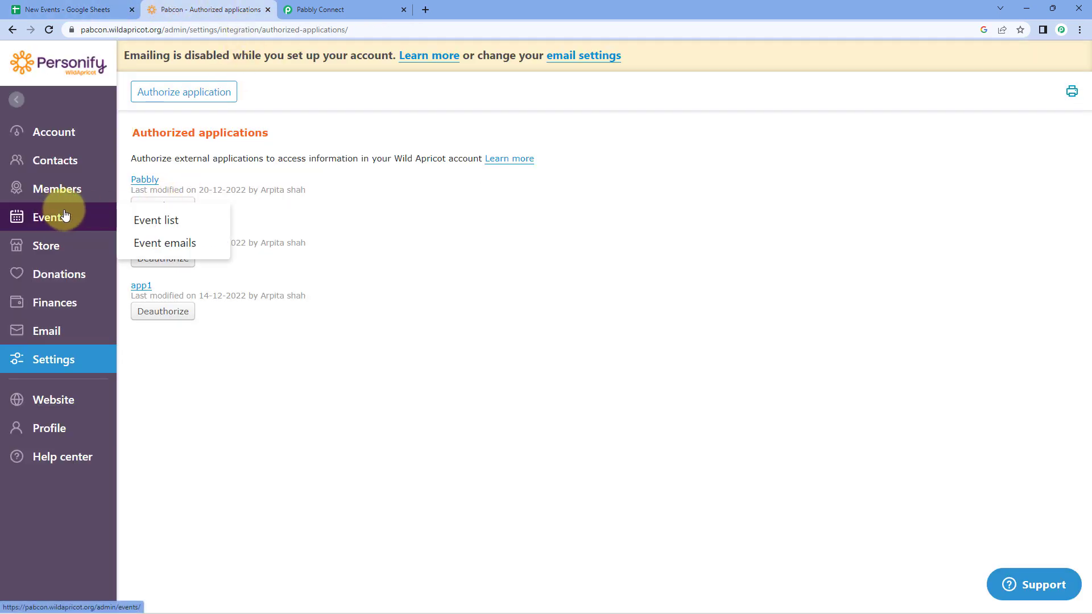
click(64, 215)
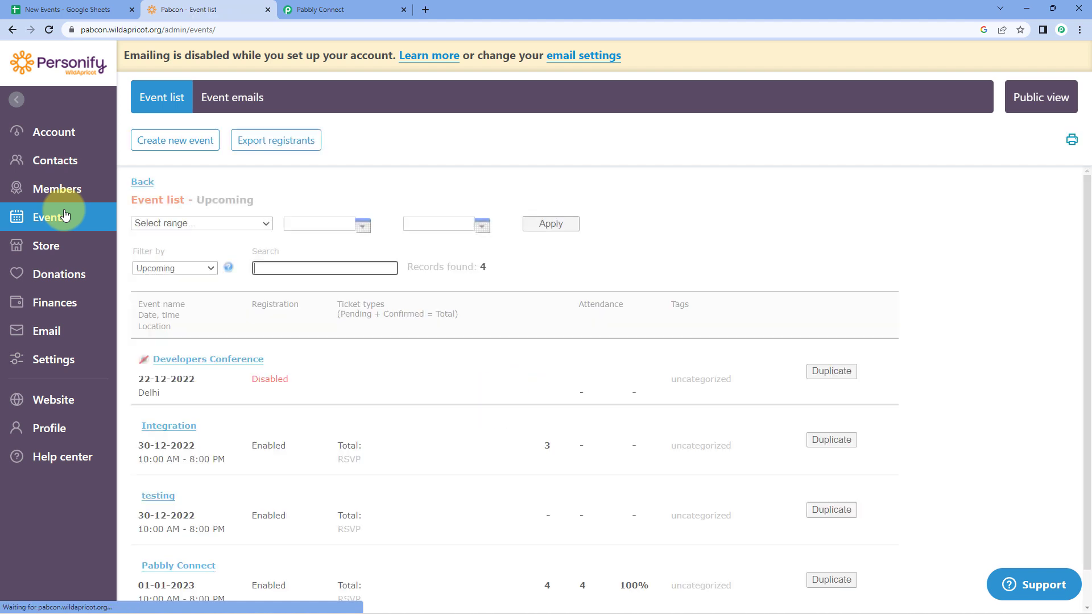
click(215, 360)
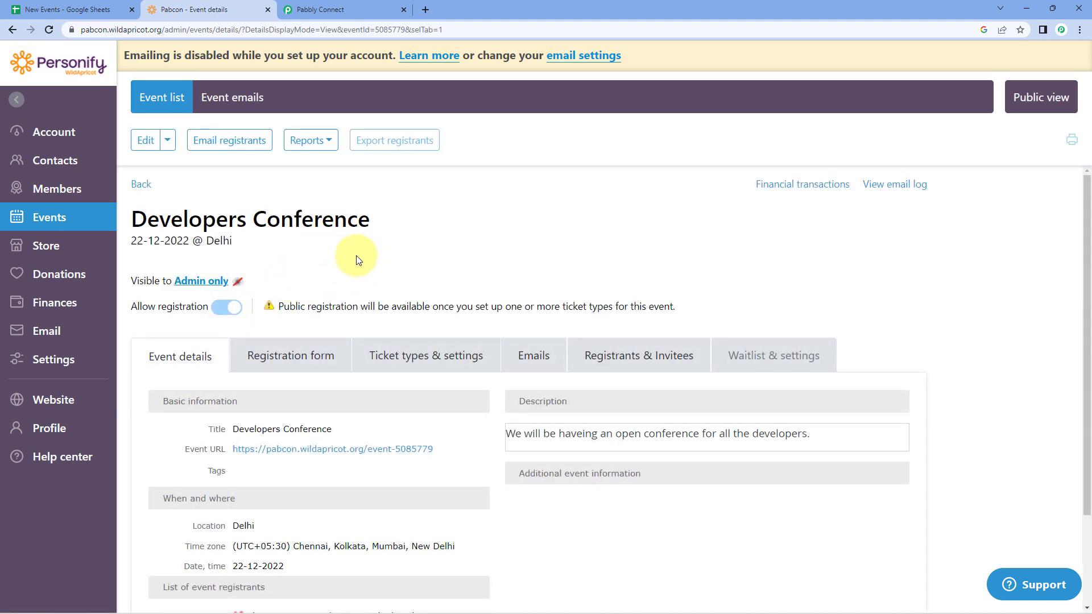
scroll(371, 247, down, 2)
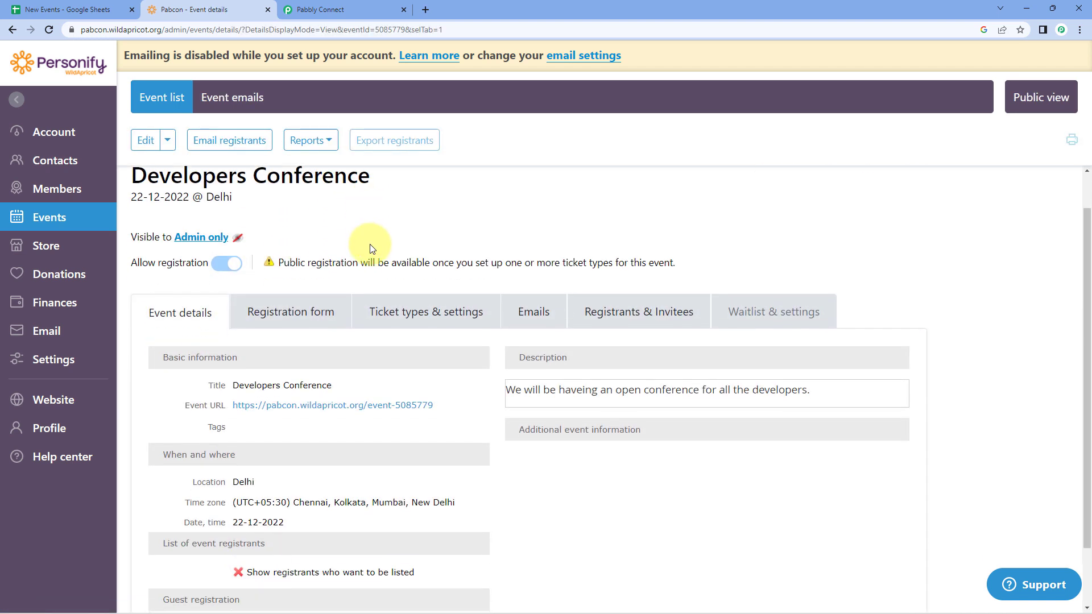
scroll(367, 222, up, 2)
drag(370, 222, 147, 227)
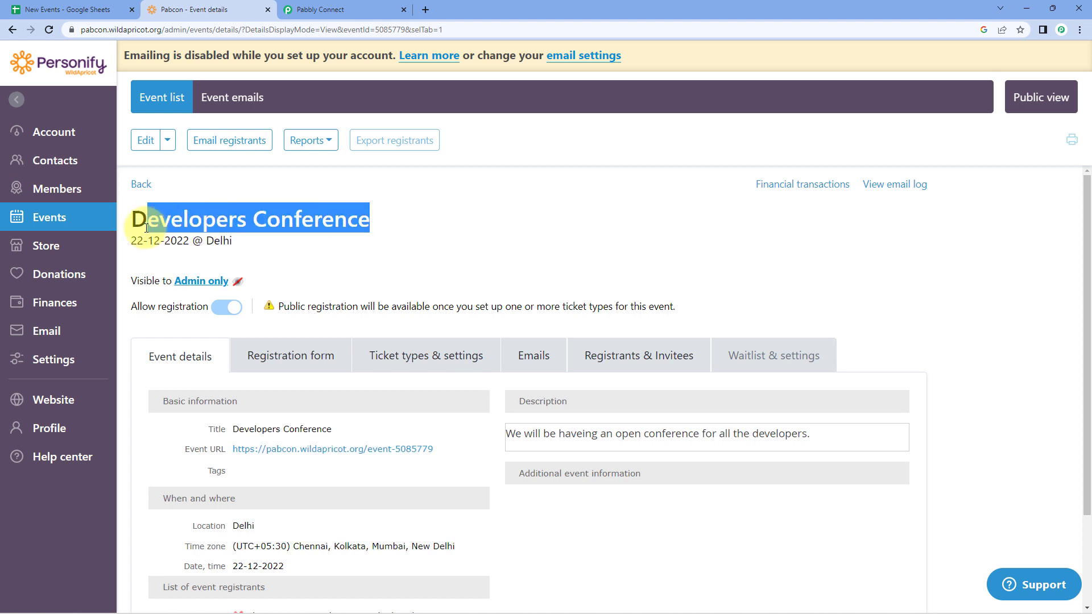
click(328, 287)
scroll(344, 319, down, 2)
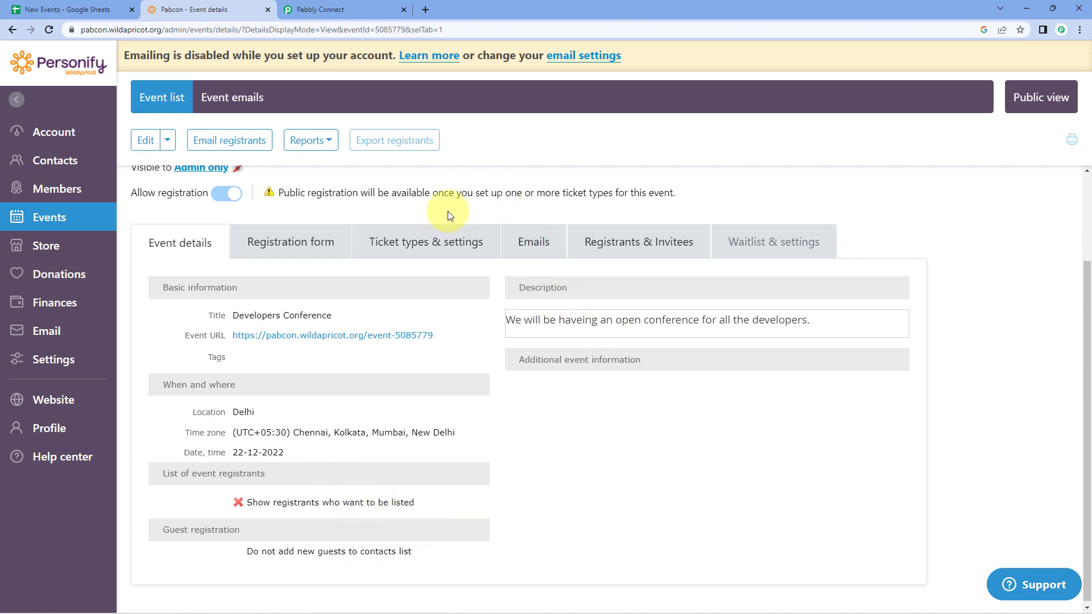
scroll(445, 216, up, 2)
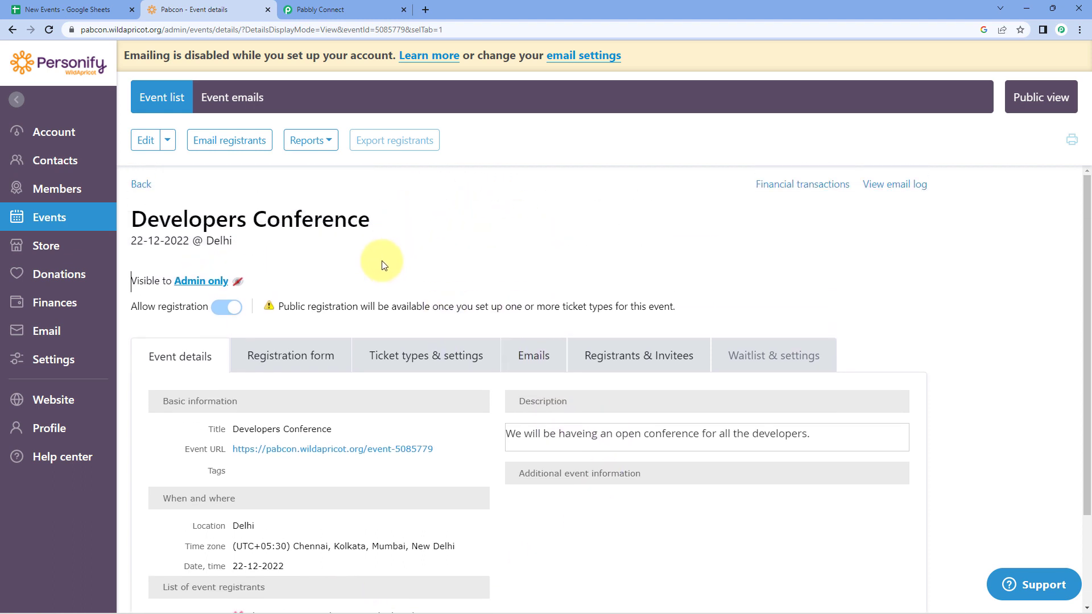
Switch to Pabbly Connect and collapse the WildApricot action and Google Sheets trigger steps of the workflow
click(327, 10)
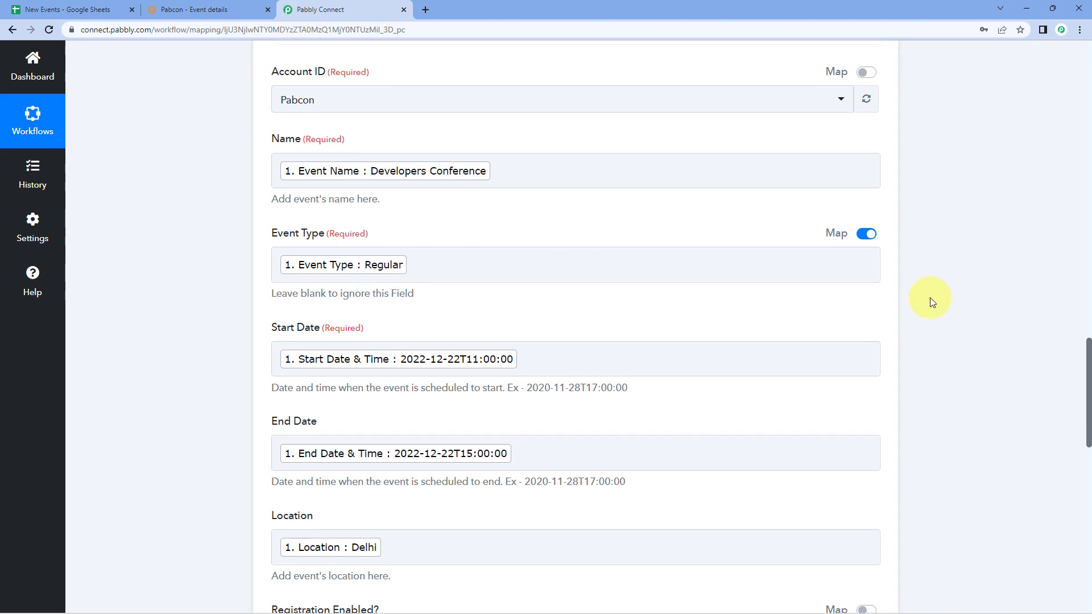
scroll(927, 299, up, 5)
scroll(925, 299, up, 3)
click(875, 280)
scroll(924, 280, up, 10)
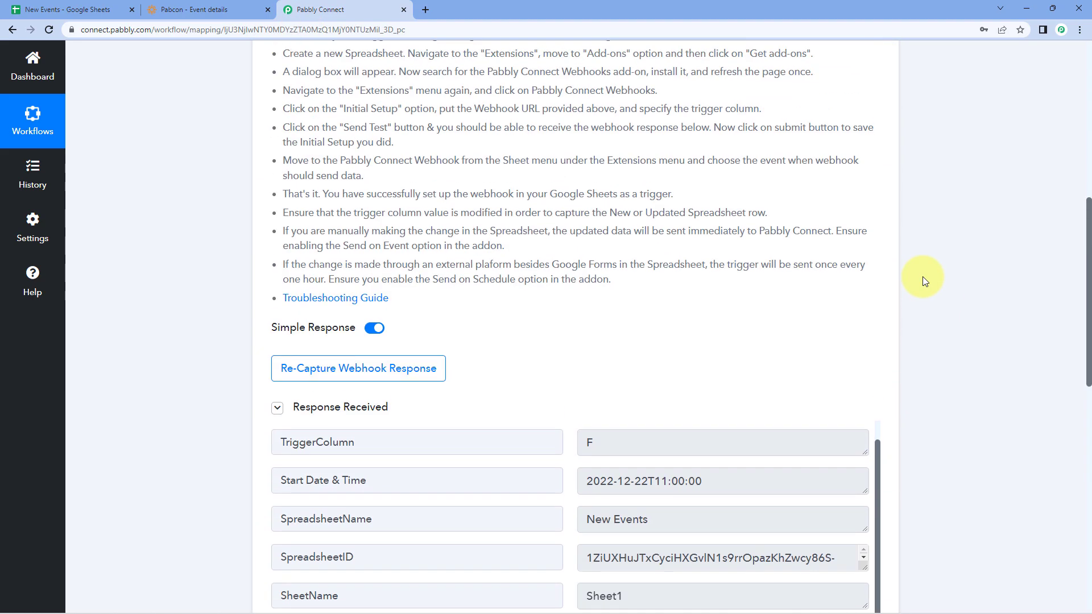
scroll(923, 276, up, 3)
click(875, 243)
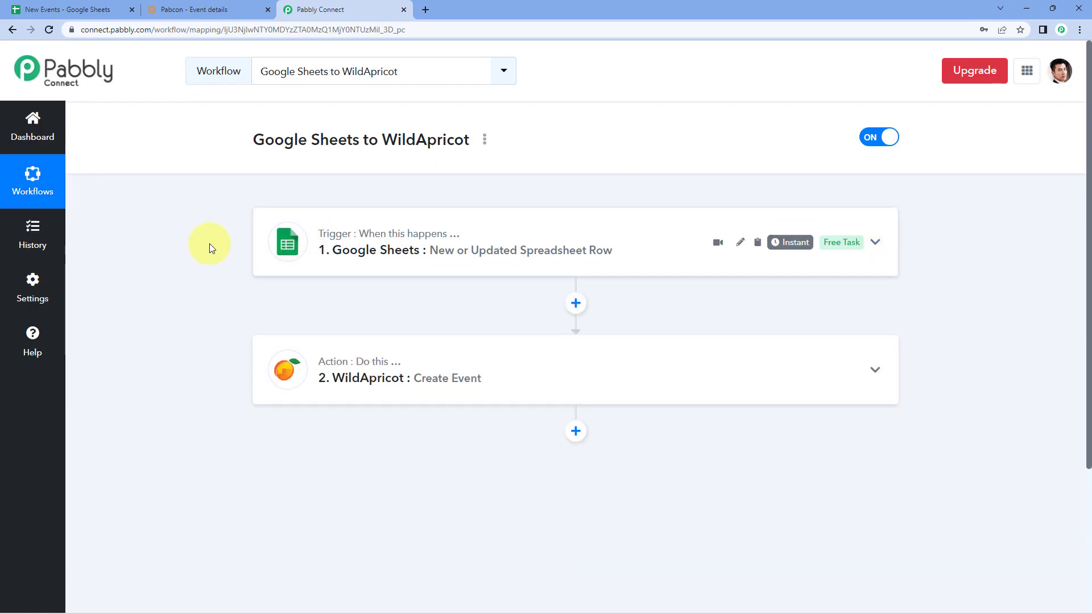
Glance at the New Events sheet, switch to WildApricot, and return from the Developers Conference details to the event list
click(86, 6)
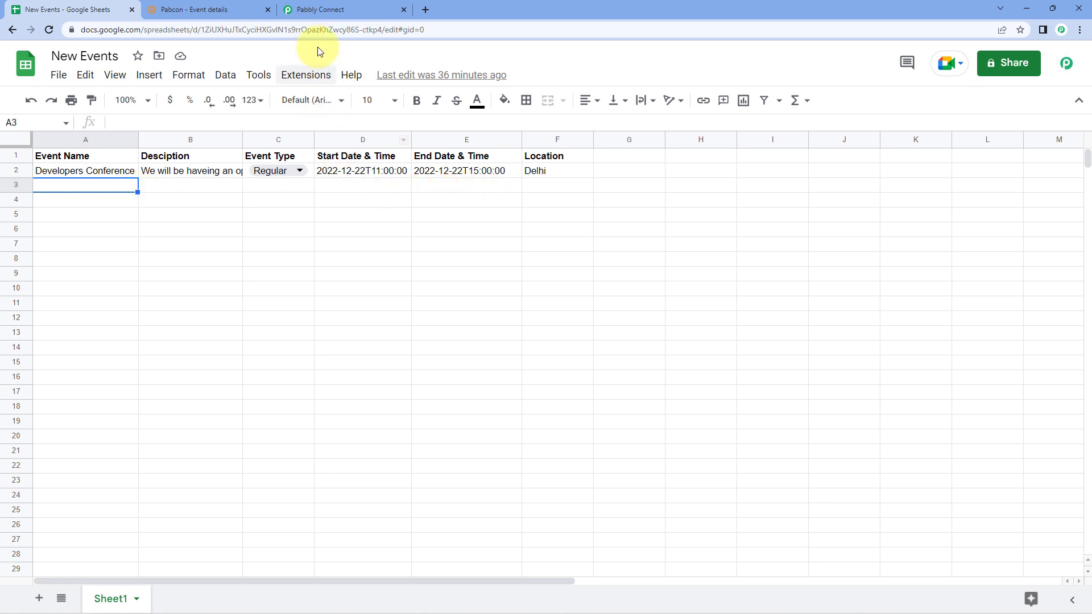
click(233, 9)
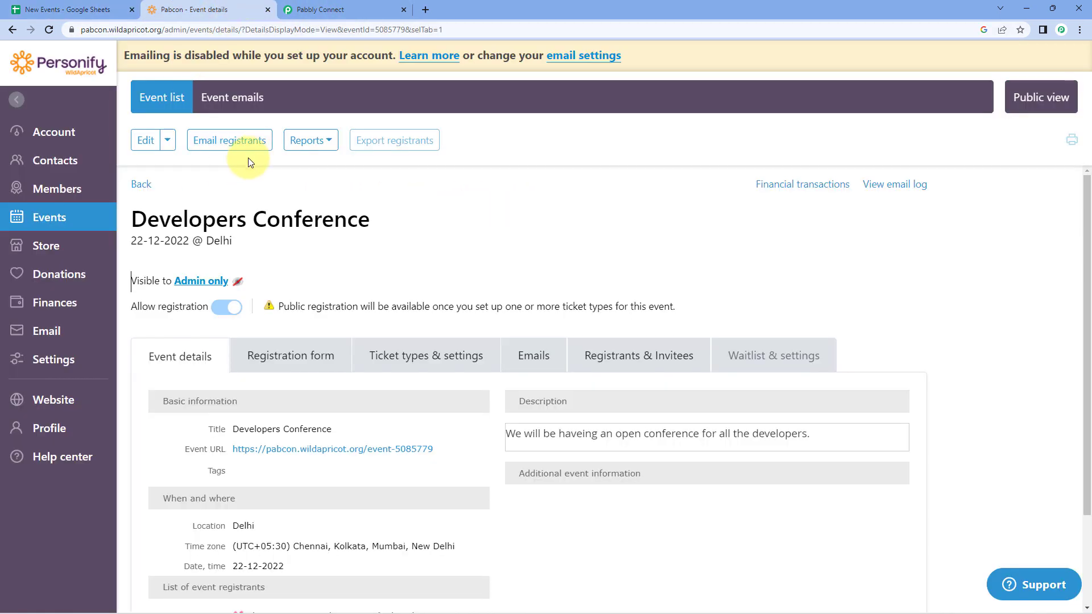
click(142, 183)
In row 3 of the New Events sheet, enter the event name "Real-Time Test" and description "We are just testing this automation."
click(68, 9)
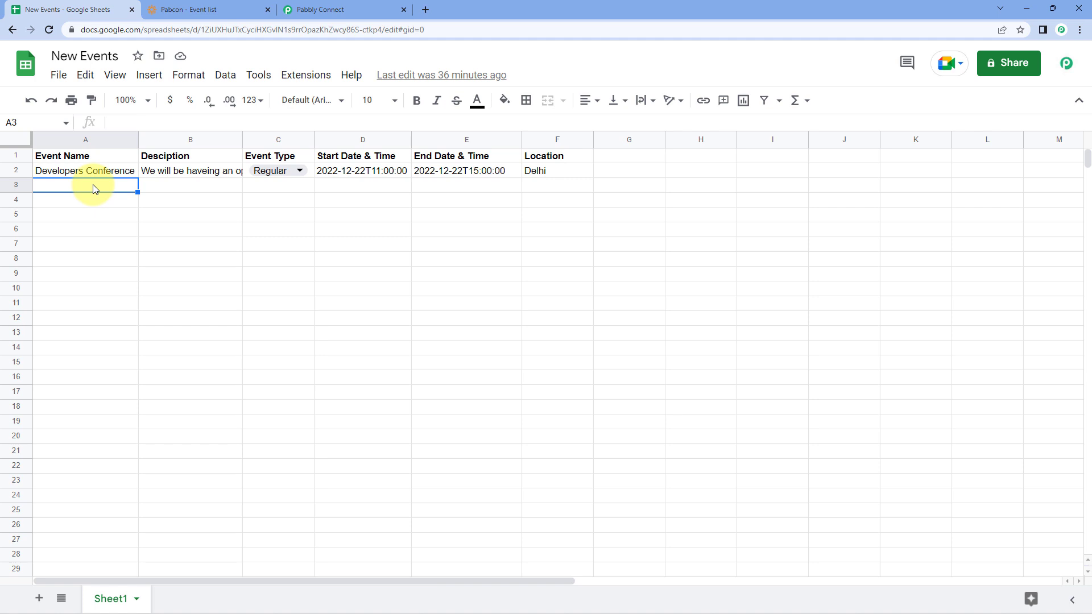
text(Real-Tim)
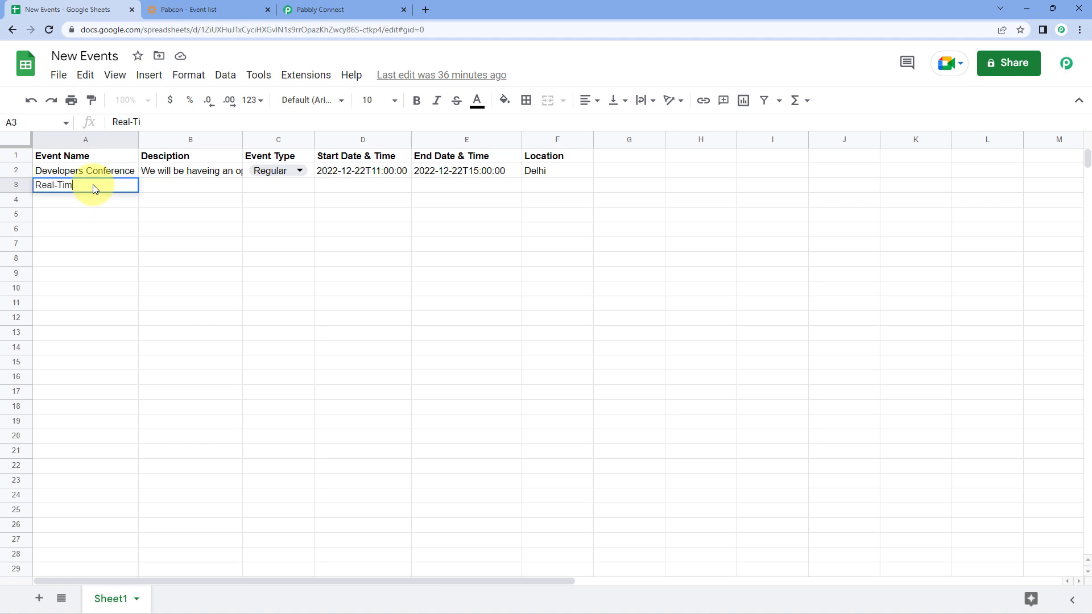
text(e Test)
key(Tab)
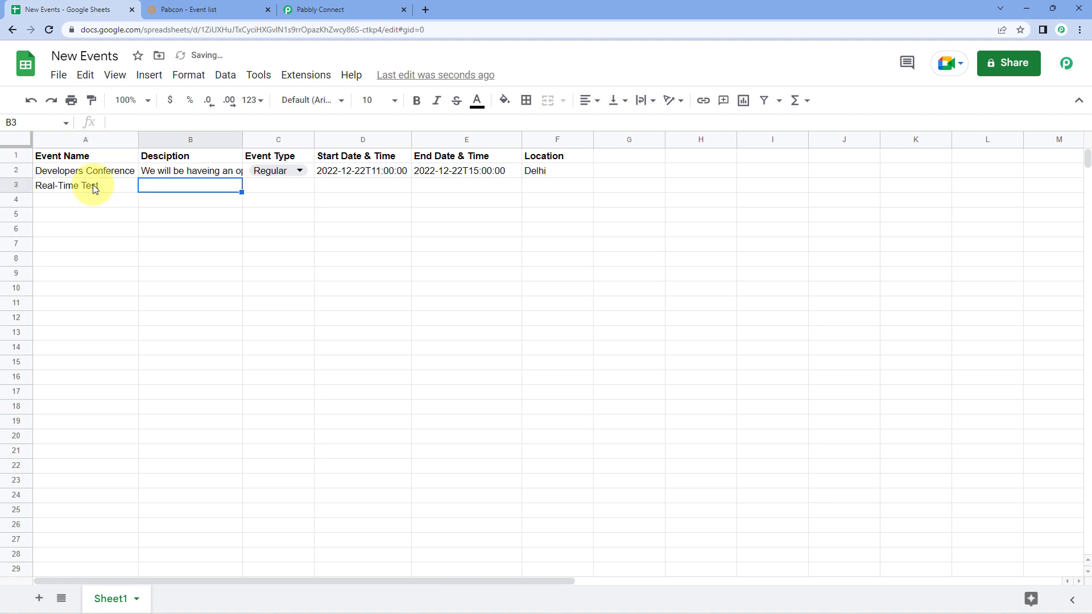
text(We are just te)
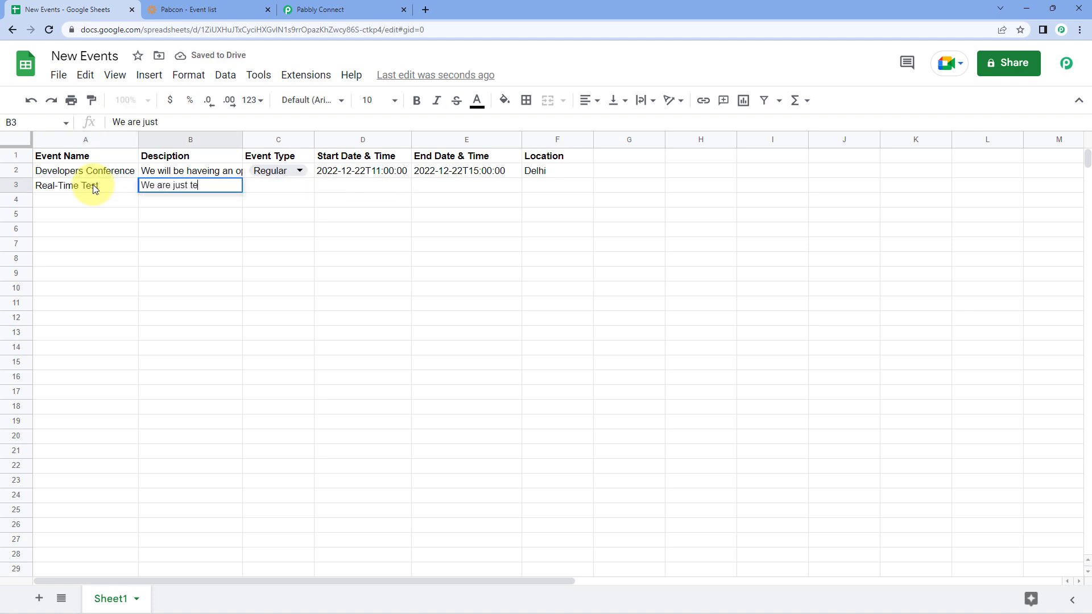
text(sting this a)
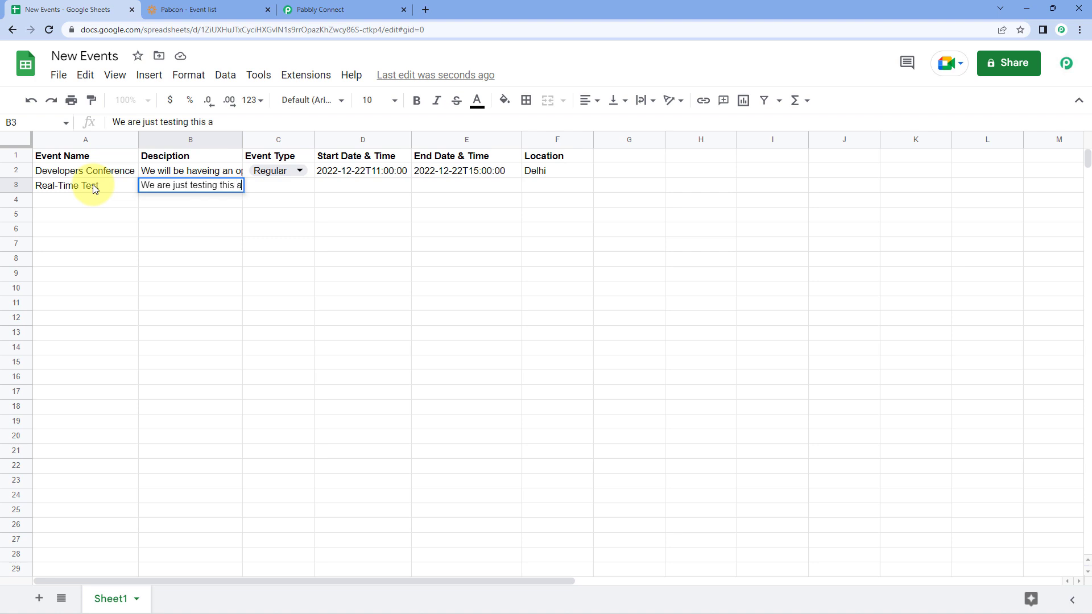
text(utomation.)
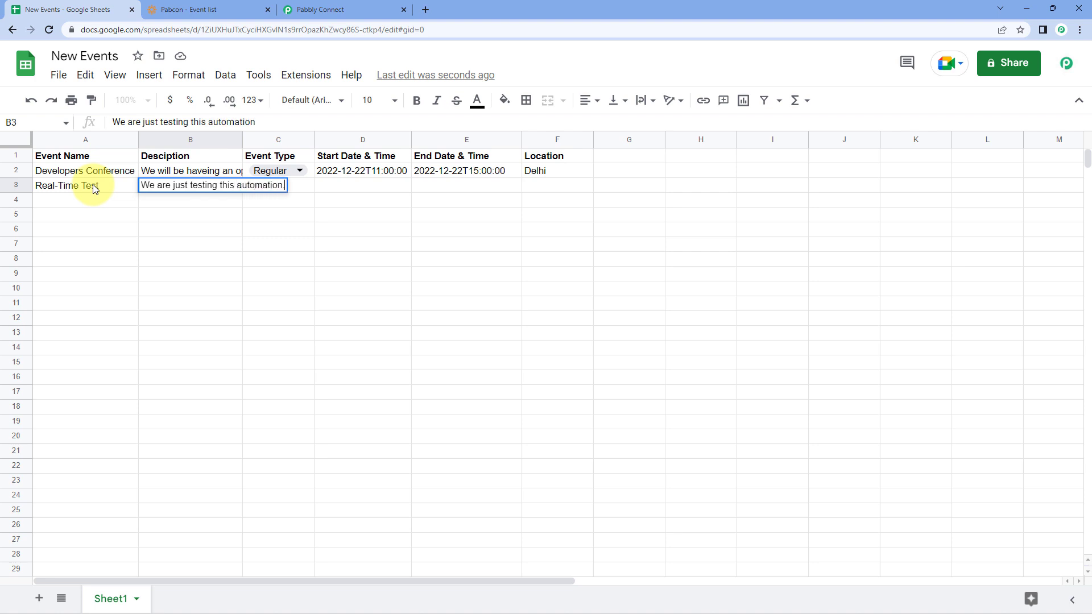
key(Tab)
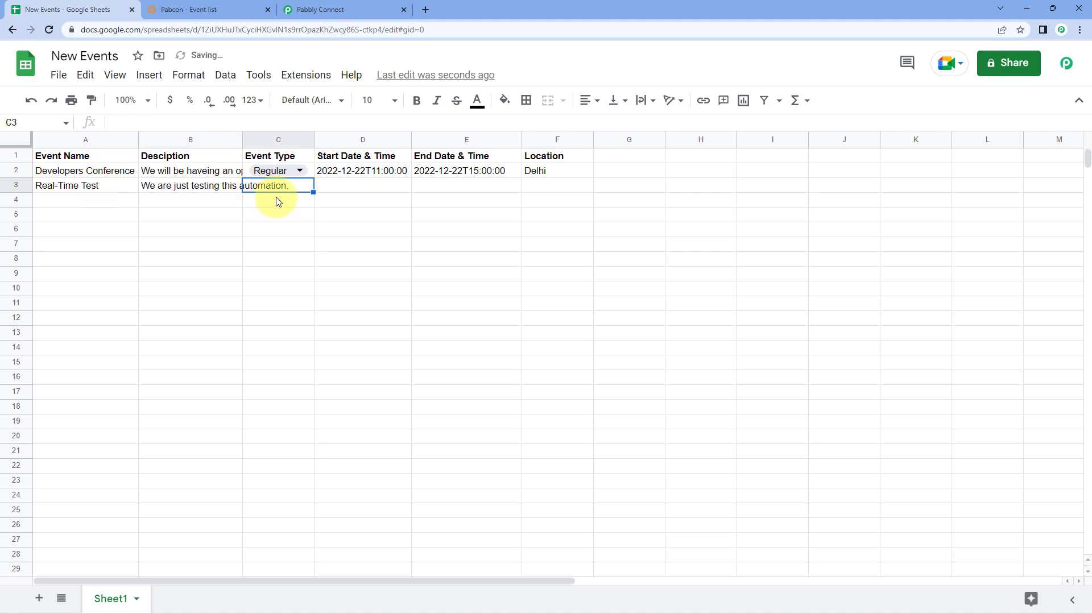
Fill the Event Type dropdown from C2 down to C3 and set the Real-Time Test event's type to RSVP
double_click(278, 170)
click(220, 180)
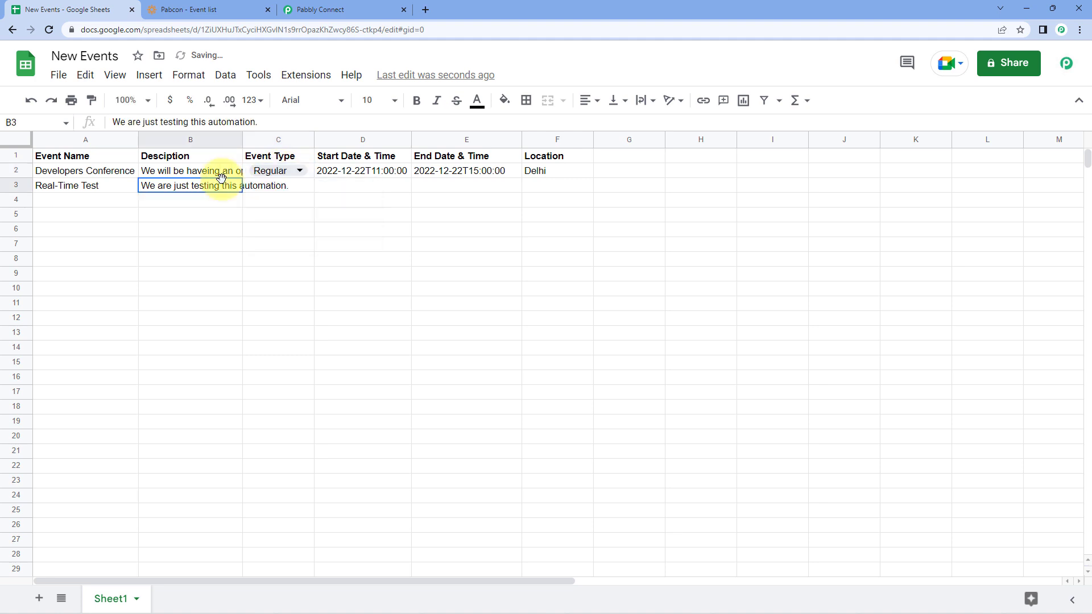
click(312, 171)
drag(313, 177, 307, 191)
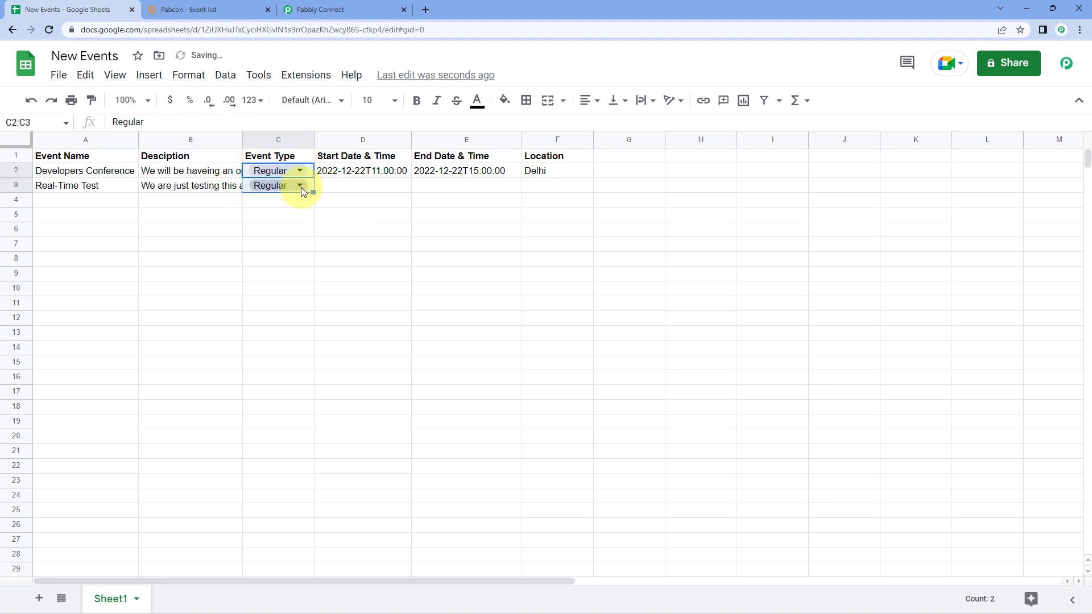
click(300, 188)
click(255, 228)
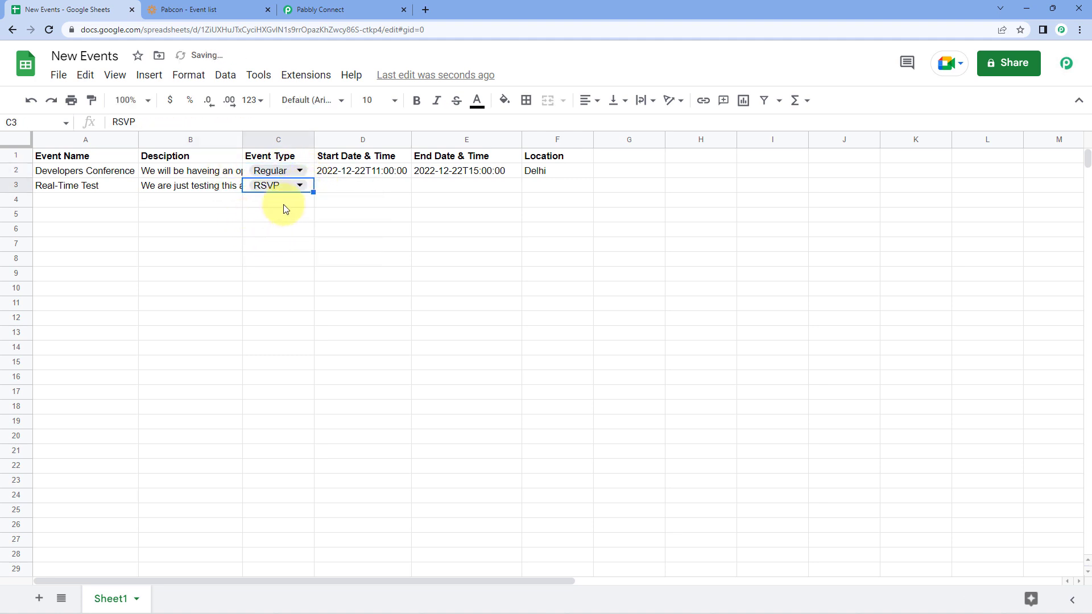
Fill the dates down to row 3, setting the start to 2022-12-25T11:00:01 and the end to 2022-12-27T15:00:01
drag(358, 171, 519, 190)
click(390, 185)
double_click(386, 186)
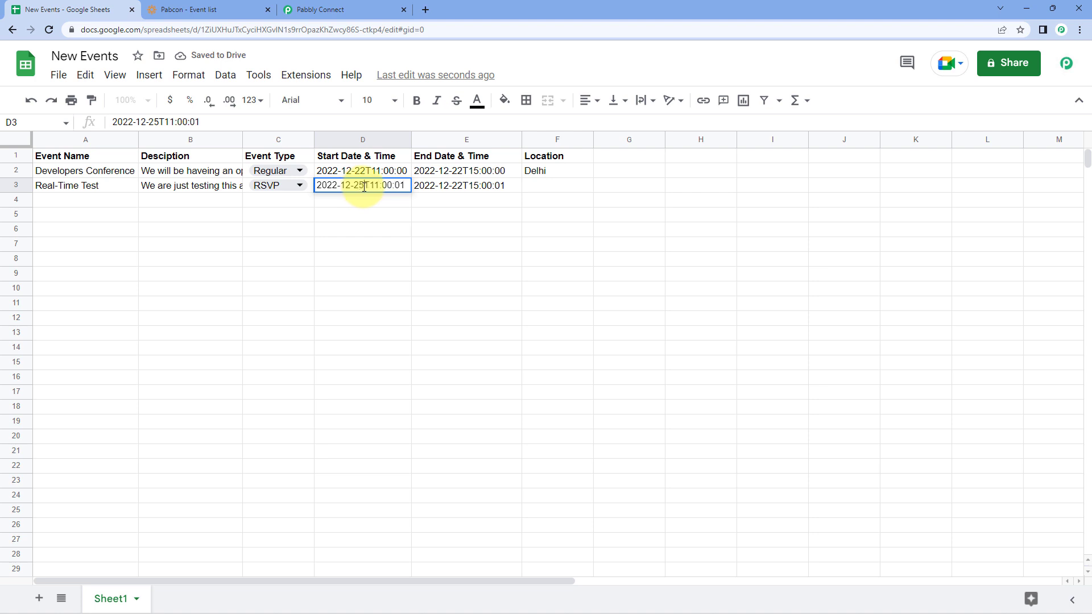
double_click(462, 185)
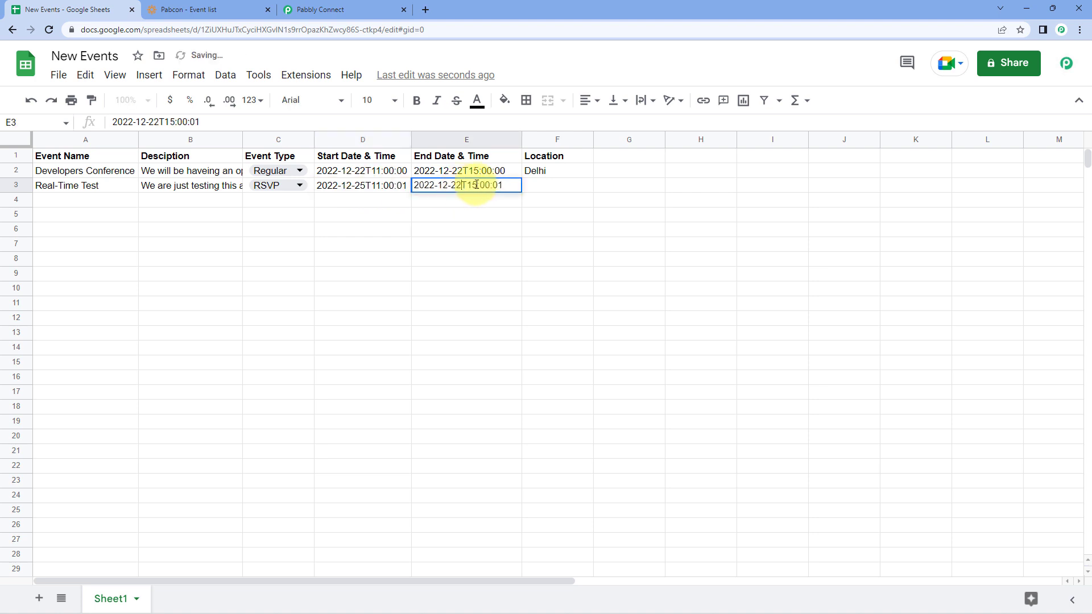
key(BackSpace)
text(7)
key(Return)
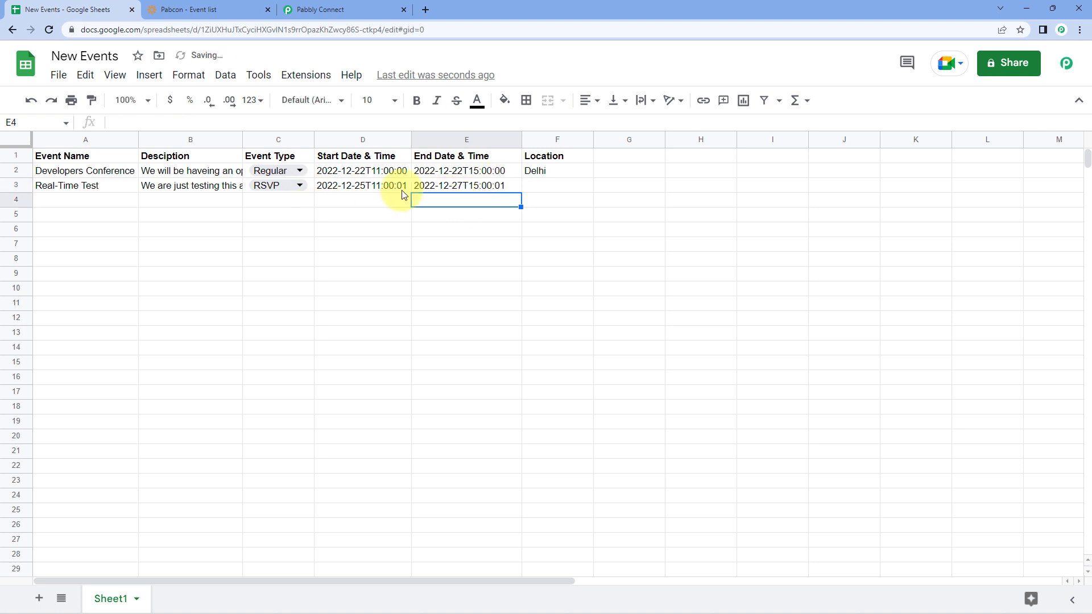
Enter Mumbai as the Location of the Real-Time Test event in row 3
click(538, 186)
text(Mumbai)
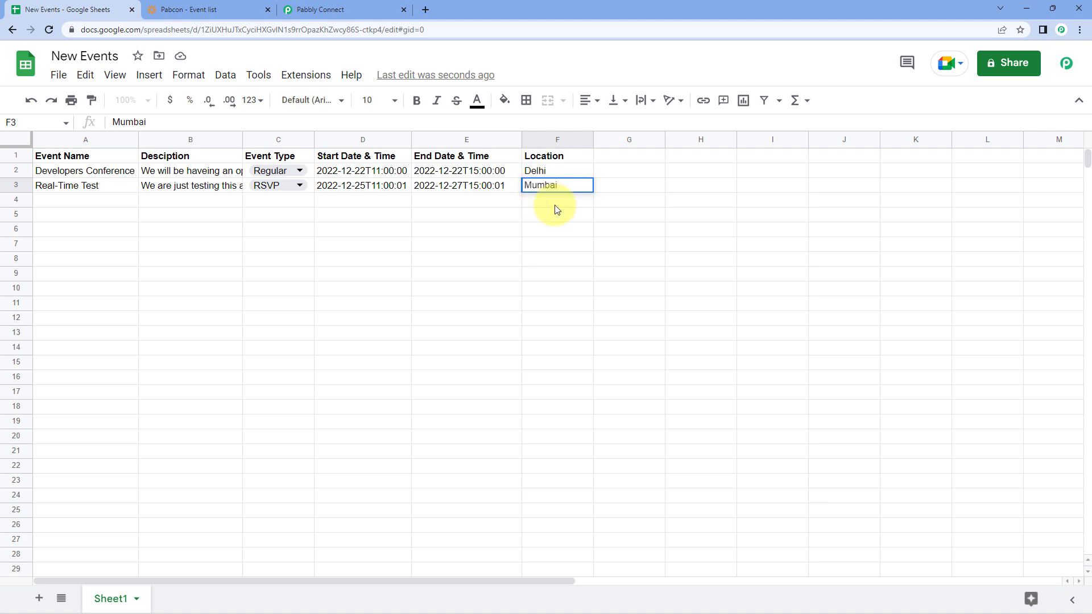
click(483, 201)
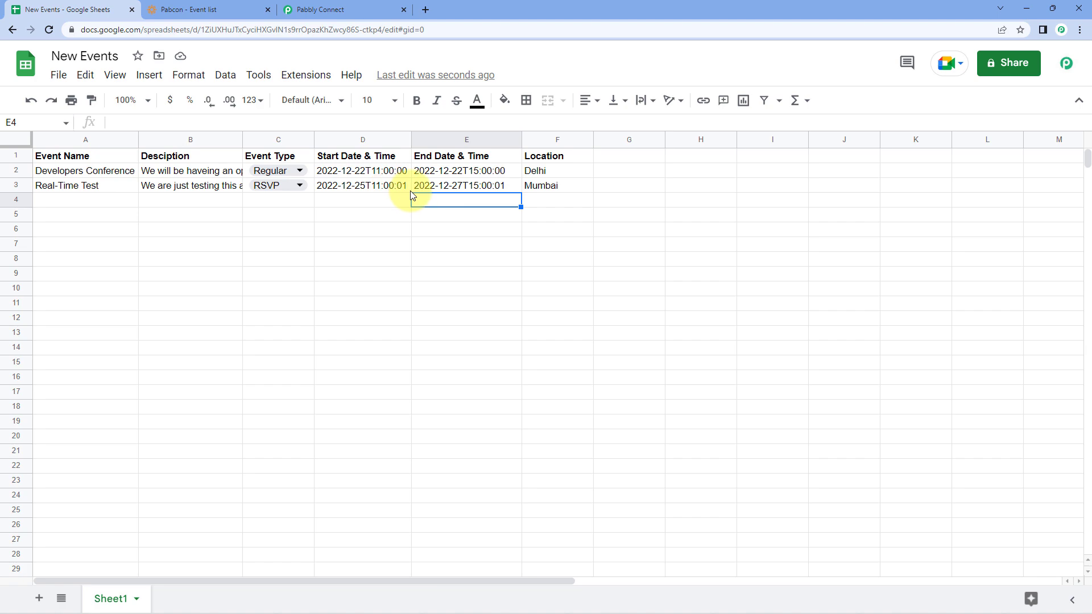
click(100, 206)
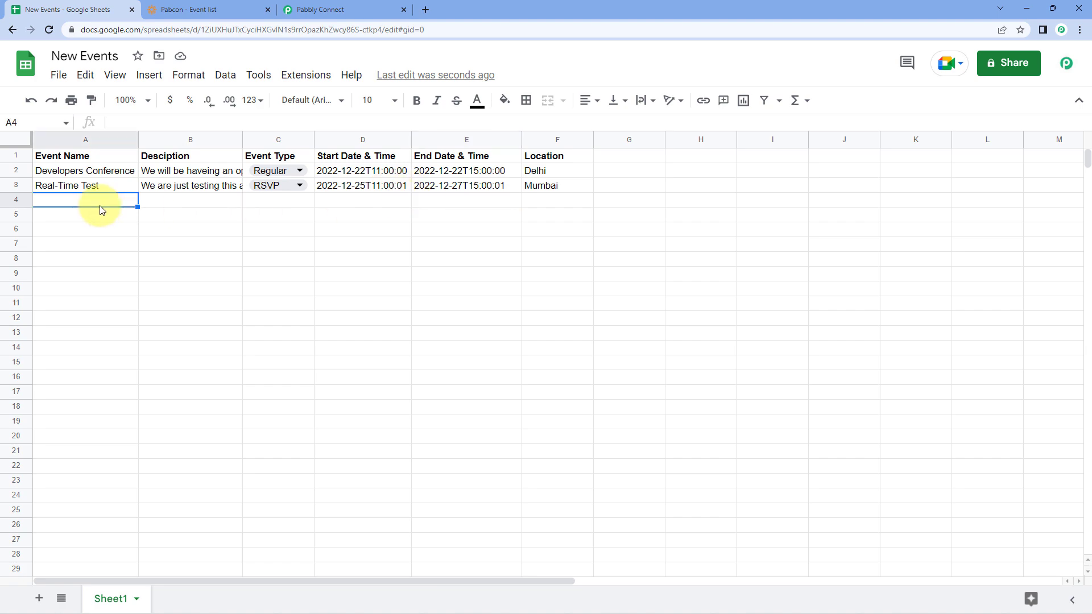
Refresh the WildApricot event list, check the Real-Time Test event's description, dates and location, and return to the Pabbly Connect workflow
click(201, 7)
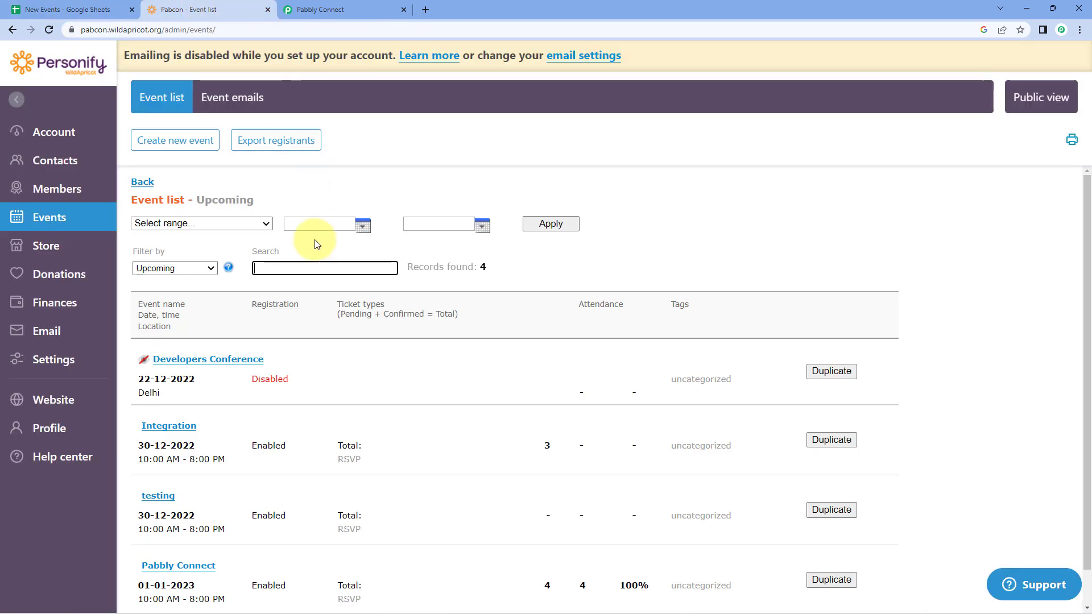
click(48, 30)
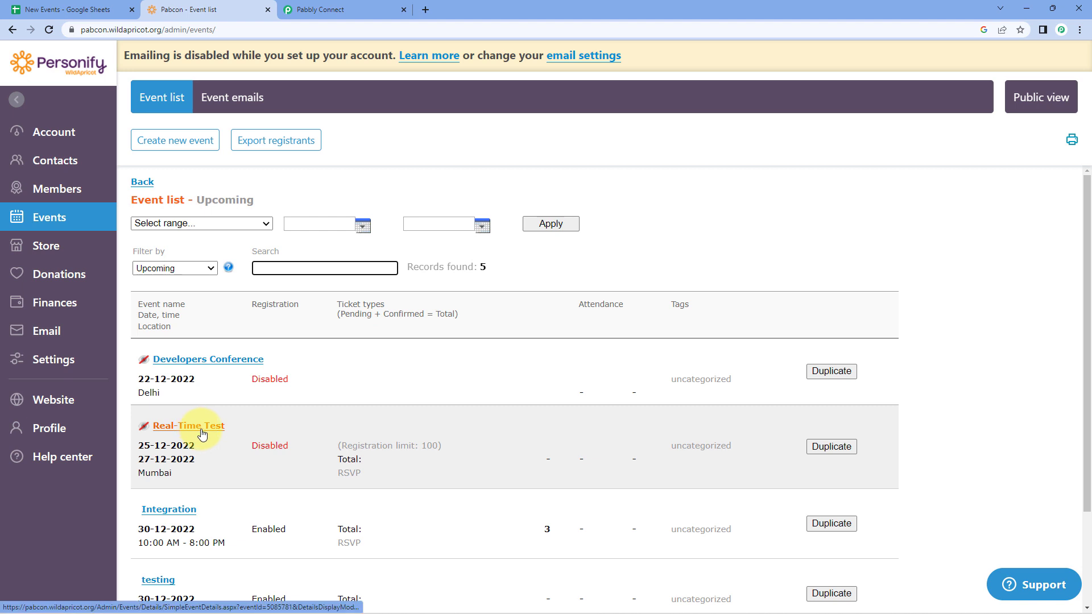
click(198, 428)
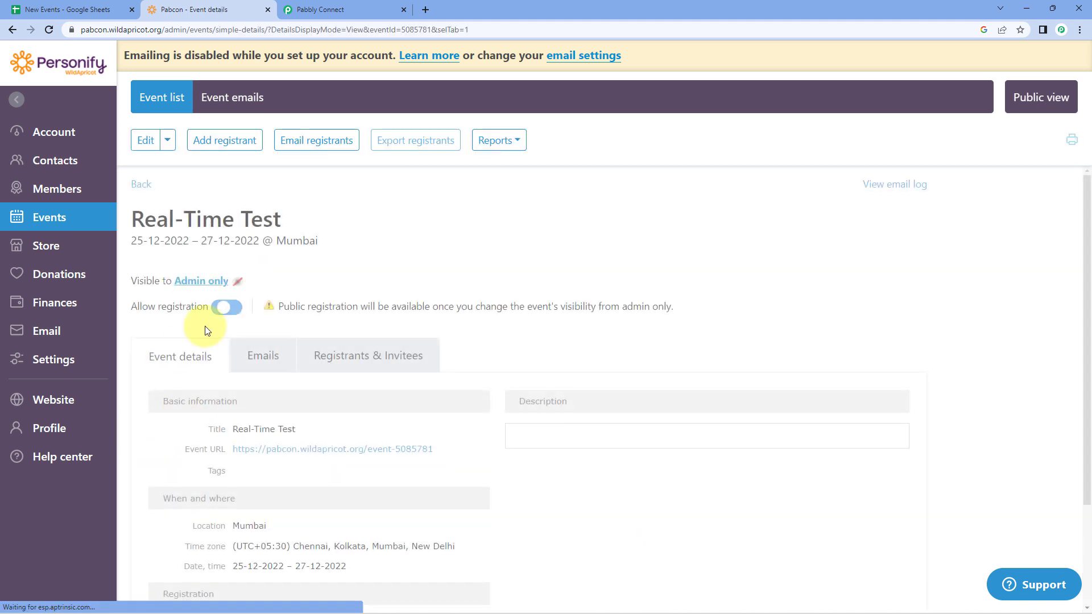
scroll(303, 271, down, 3)
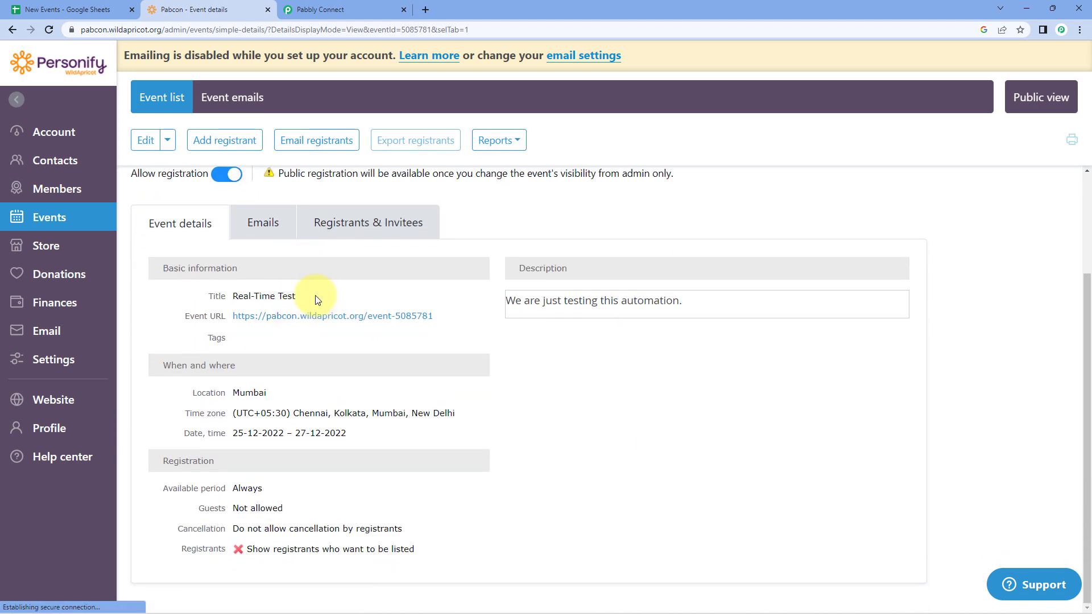
drag(384, 298, 526, 296)
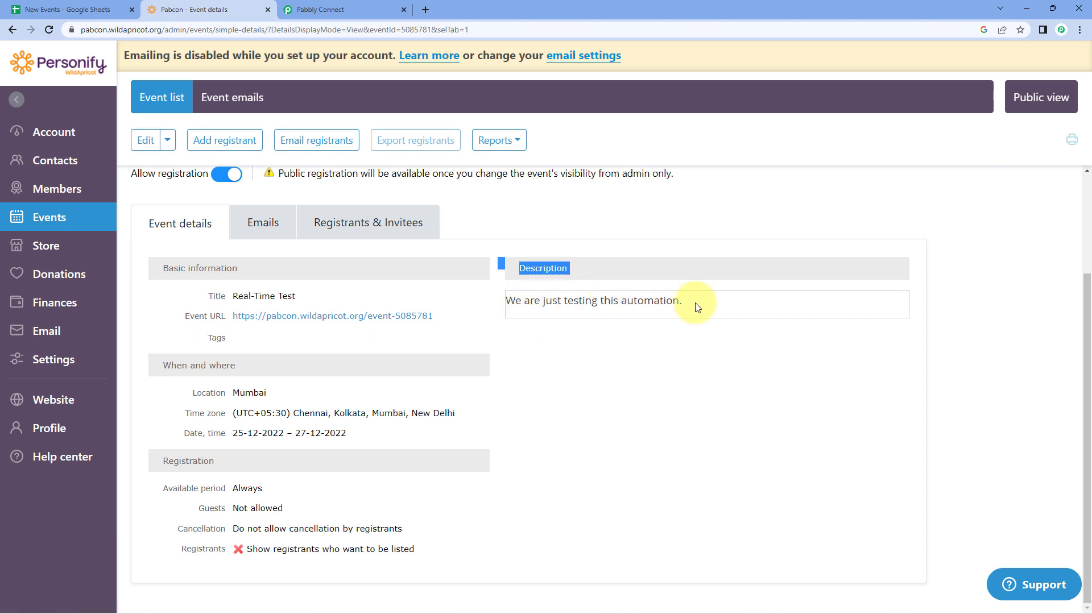
drag(234, 434, 348, 433)
click(235, 433)
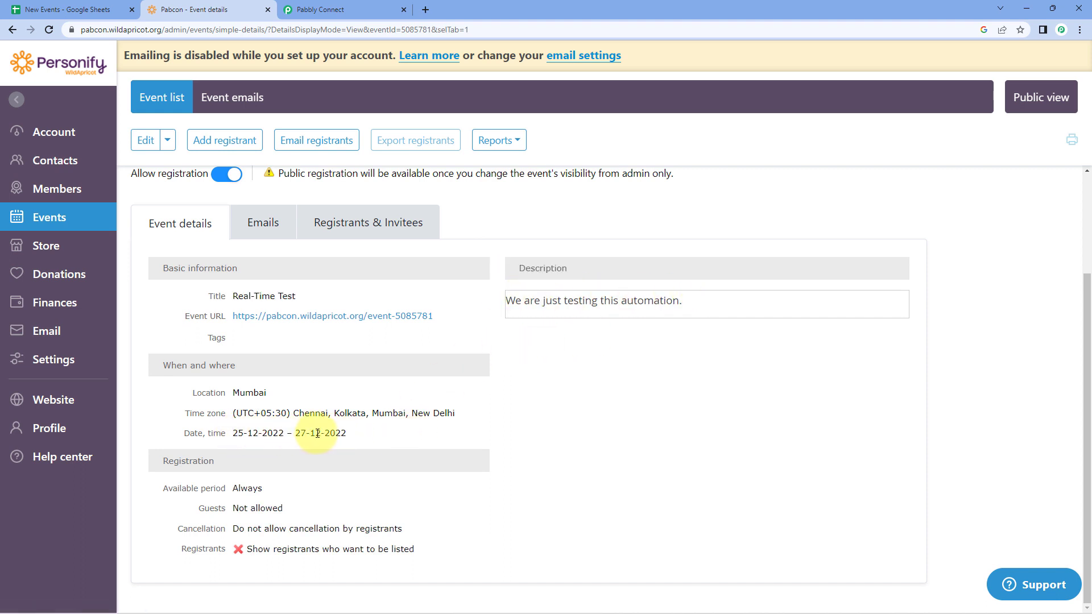
scroll(399, 427, up, 1)
scroll(399, 427, up, 3)
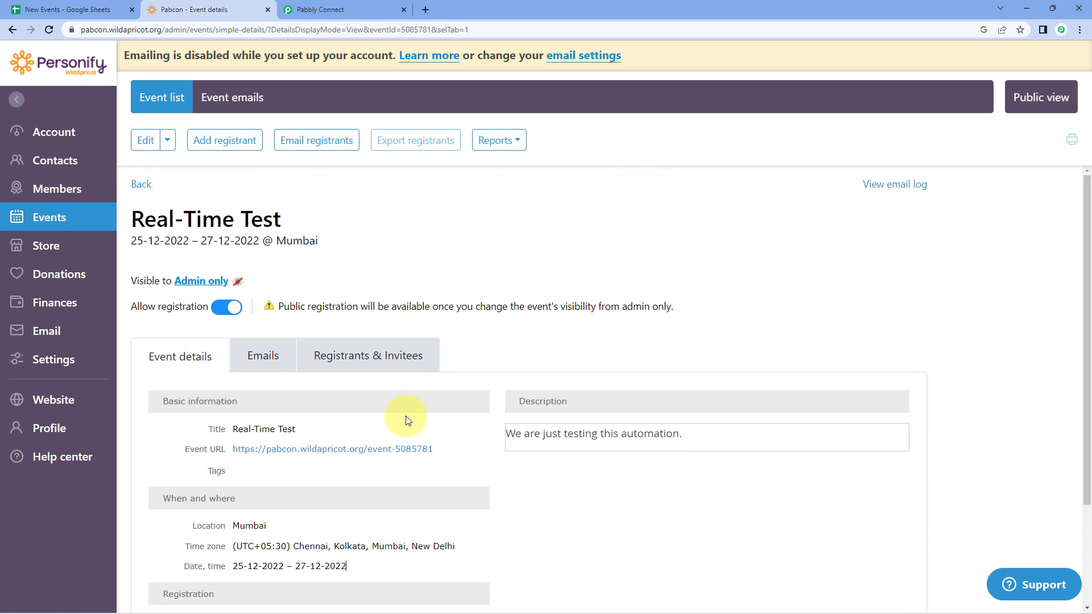
click(299, 9)
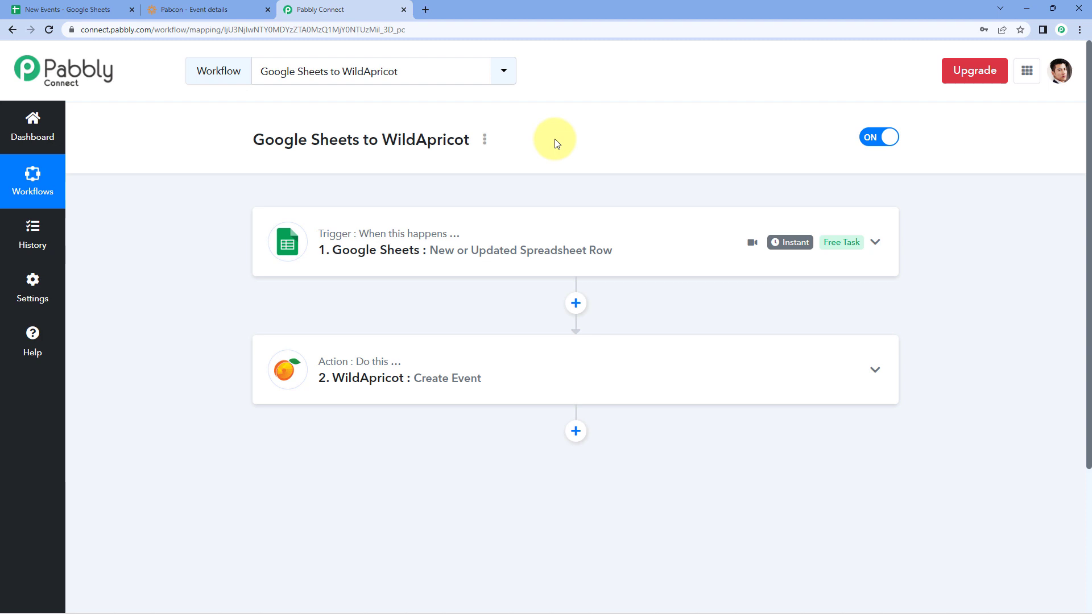